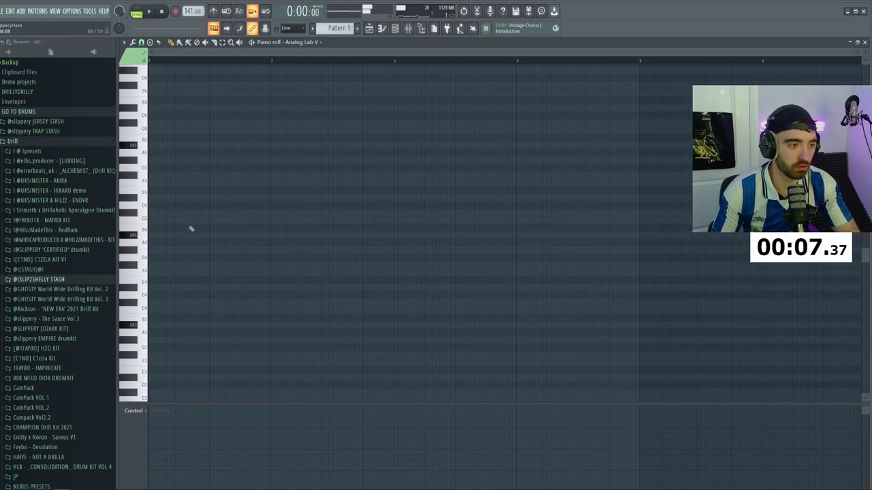
# - Draw two one-bar notes at the start of the pattern, A4 and F7, and lower the F note an octave to F6
pyautogui.moveTo(162, 236); pyautogui.dragTo(151, 236)
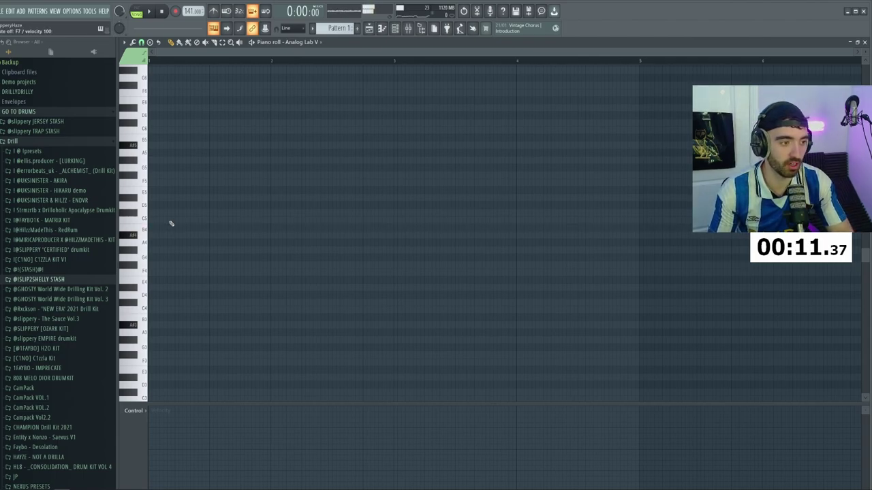
pyautogui.scroll(9, 298, 184)
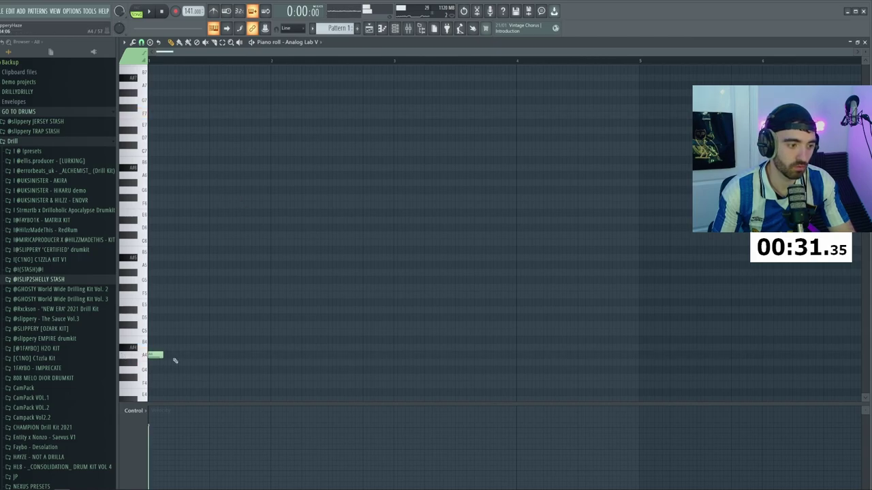
pyautogui.moveTo(164, 355); pyautogui.dragTo(256, 357)
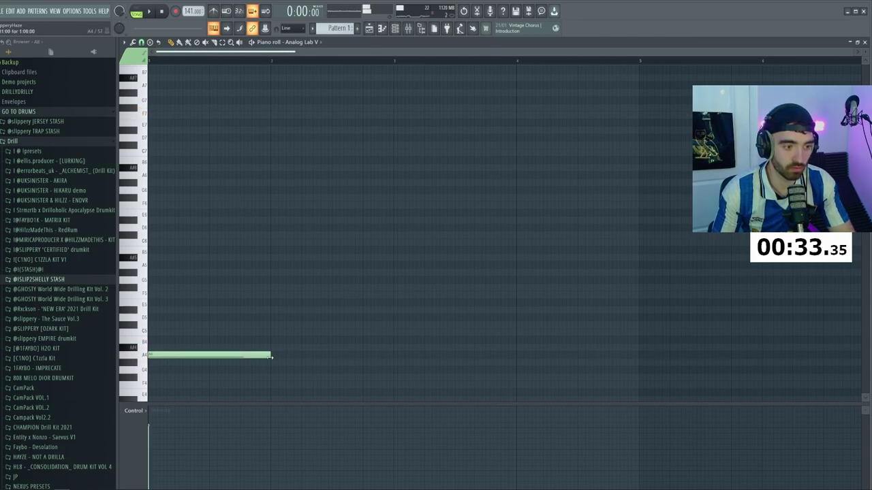
pyautogui.click(155, 115)
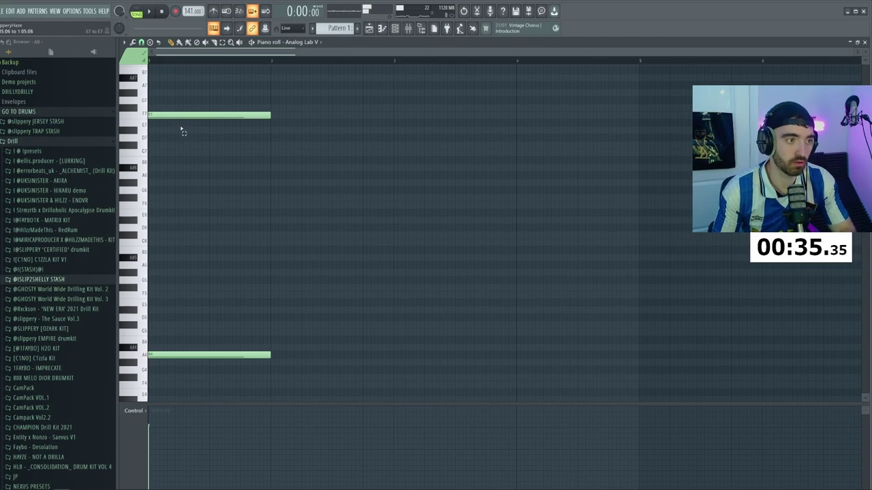
pyautogui.moveTo(182, 129); pyautogui.dragTo(176, 92)
pyautogui.hotkey('ctrl', 'Down')
# - Switch playback to pattern mode and set the tempo to 144 BPM, restretching all channels
pyautogui.press('space')
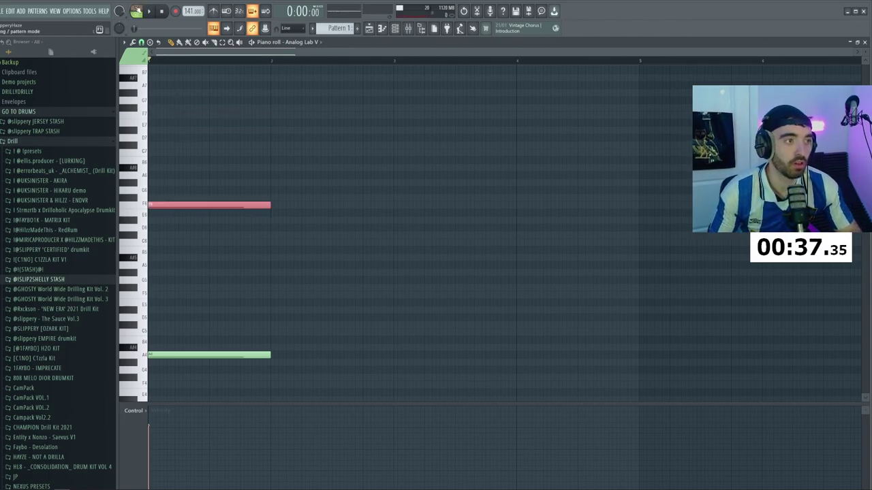
pyautogui.moveTo(194, 11); pyautogui.dragTo(194, 13)
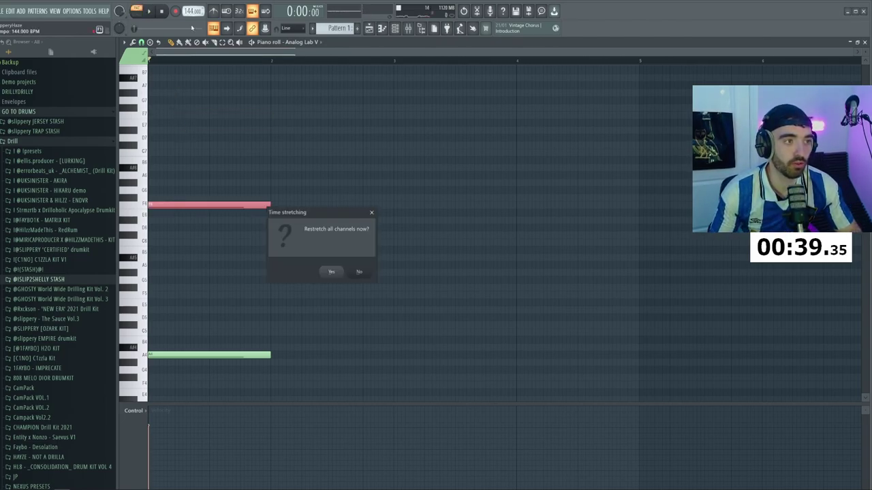
pyautogui.press('Return')
pyautogui.press('space')
# - Lengthen both the A4 and F6 notes to two bars
pyautogui.scroll(1, 235, 170)
pyautogui.keyDown('ctrl'); pyautogui.click(296, 215); pyautogui.keyUp('ctrl')
pyautogui.press('space')
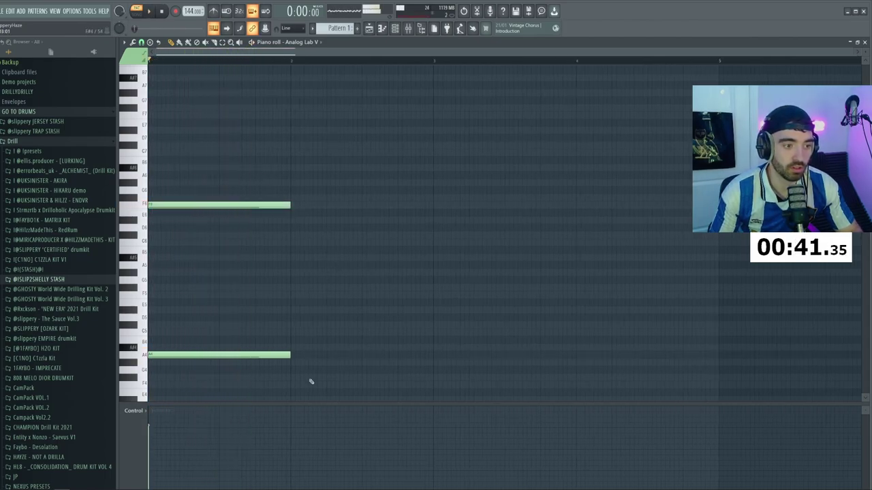
pyautogui.press('space')
pyautogui.moveTo(312, 381); pyautogui.dragTo(392, 205)
pyautogui.press('space')
pyautogui.moveTo(408, 280); pyautogui.dragTo(445, 279)
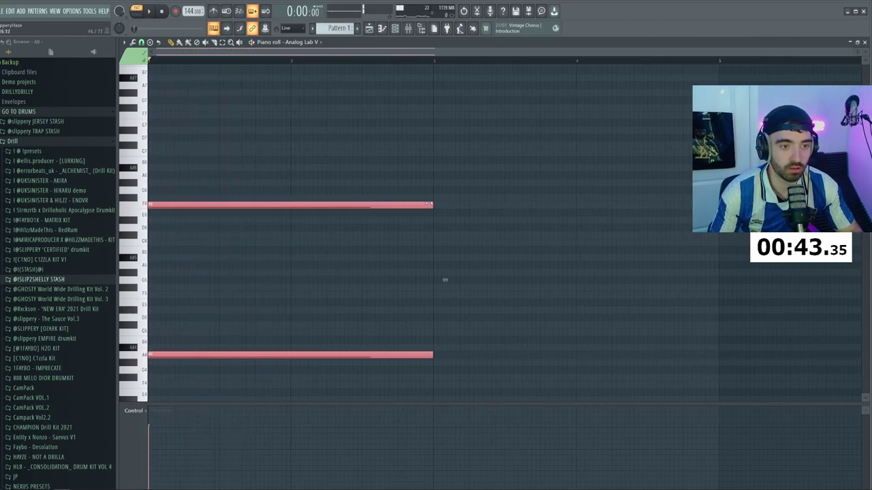
pyautogui.keyDown('ctrl'); pyautogui.click(327, 125); pyautogui.keyUp('ctrl')
pyautogui.scroll(-1, 327, 125)
# - Set the piano roll's scale highlighting root to A with Minor Natural (Aeolian), and play the pattern
pyautogui.click(125, 42)
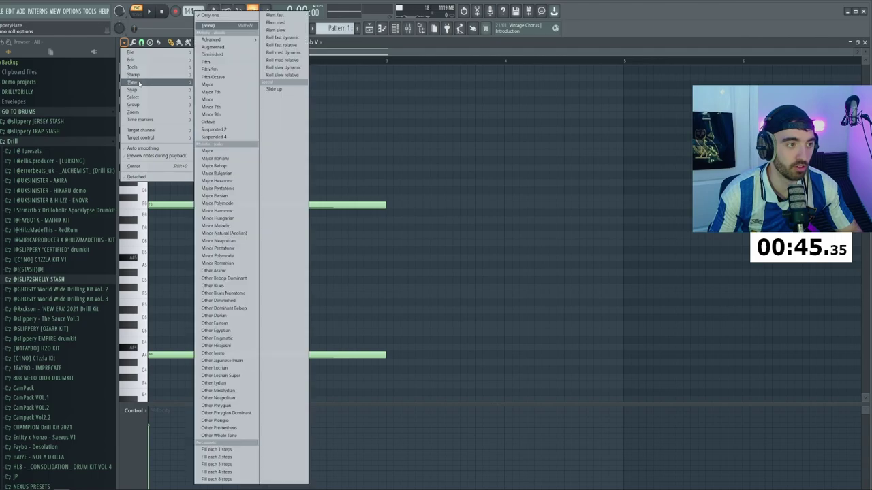
pyautogui.moveTo(157, 82)
pyautogui.moveTo(225, 198)
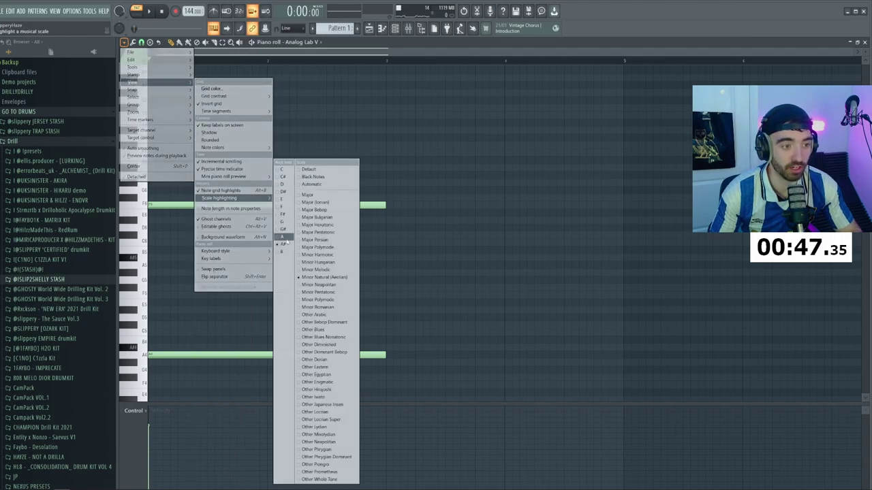
pyautogui.click(283, 237)
pyautogui.press('space')
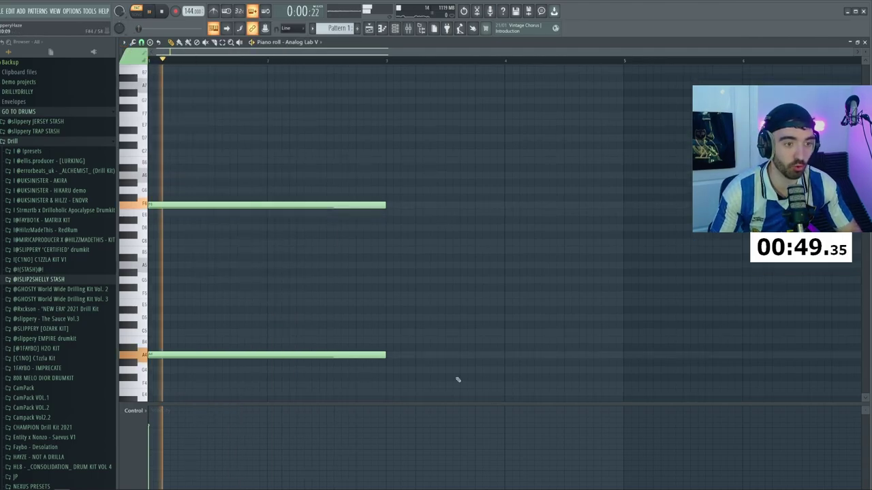
# - Duplicate the two-bar A4 and F6 notes until they fill eight bars, and restart playback
pyautogui.moveTo(458, 379); pyautogui.dragTo(245, 170)
pyautogui.hotkey('ctrl', 'b')
pyautogui.keyDown('ctrl'); pyautogui.click(383, 130); pyautogui.keyUp('ctrl')
pyautogui.scroll(-1, 507, 236)
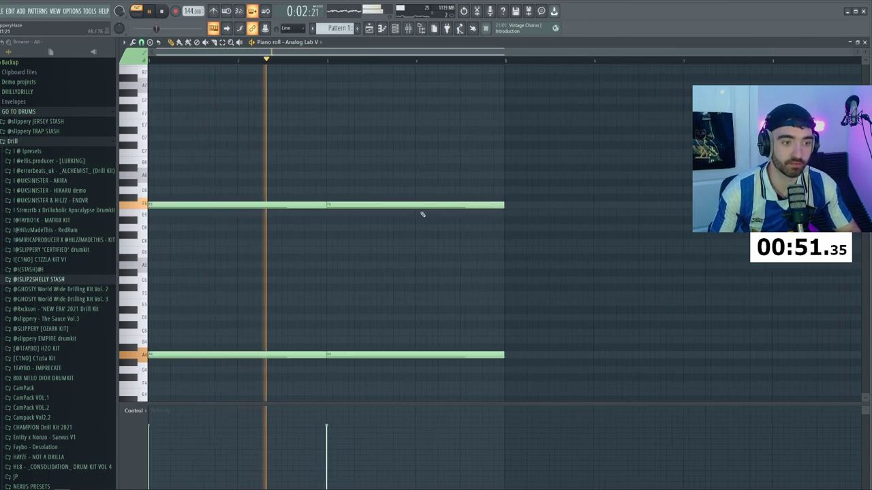
pyautogui.moveTo(415, 213)
pyautogui.mouseDown()
pyautogui.moveTo(420, 220)
pyautogui.moveTo(418, 205)
pyautogui.mouseUp()
pyautogui.moveTo(548, 373); pyautogui.dragTo(153, 119)
pyautogui.hotkey('ctrl', 'b')
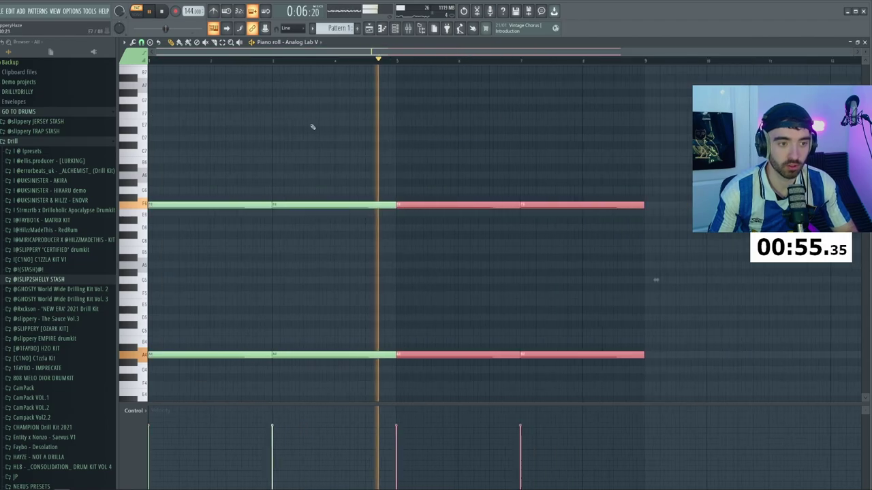
pyautogui.keyDown('ctrl'); pyautogui.click(311, 127); pyautogui.keyUp('ctrl')
pyautogui.press('space')
pyautogui.press('space')
# - Transpose the two upper notes in bars 5 to 8 down to D6
pyautogui.moveTo(619, 241); pyautogui.dragTo(462, 194)
pyautogui.hotkey('shift', 'Down')
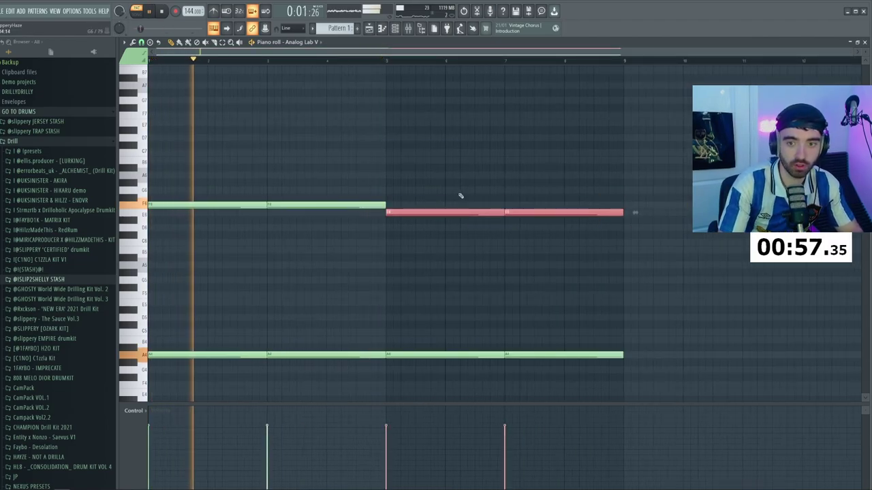
pyautogui.hotkey('shift', 'Down')
pyautogui.hotkey('shift', 'Down')
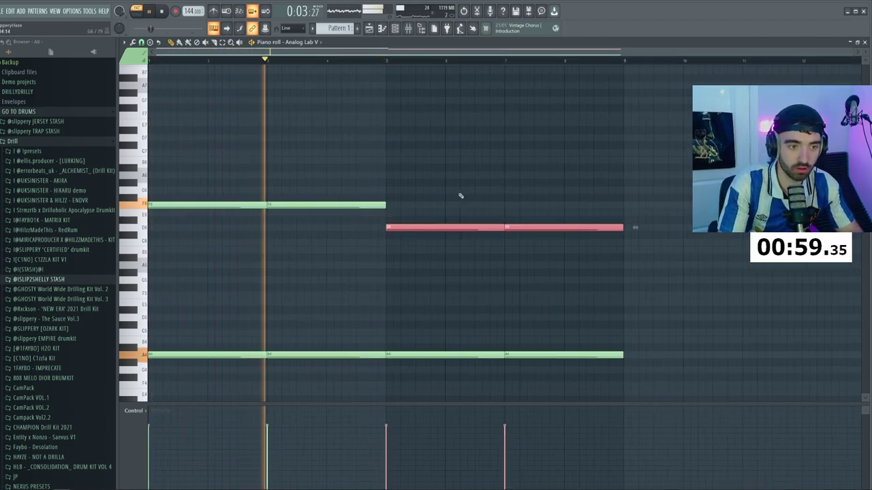
pyautogui.hotkey('shift', 'Up')
pyautogui.hotkey('shift', 'Up')
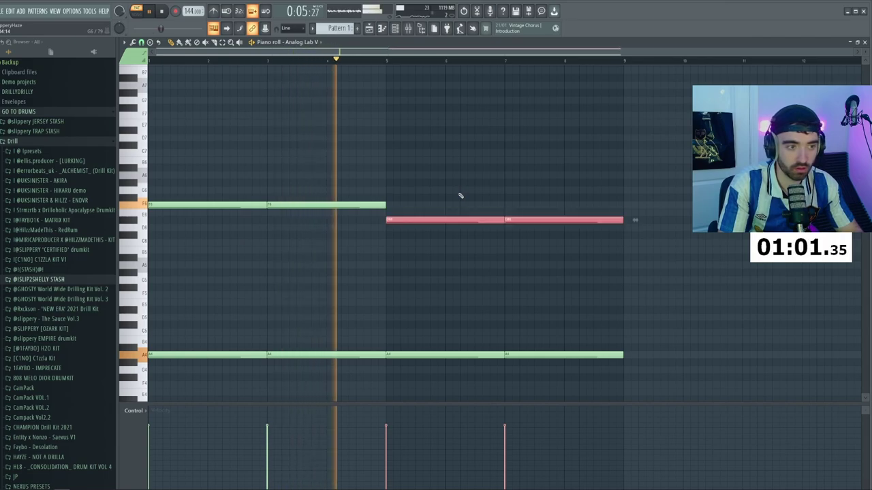
pyautogui.hotkey('shift', 'Down')
pyautogui.hotkey('shift', 'Down')
pyautogui.keyDown('ctrl'); pyautogui.click(461, 196); pyautogui.keyUp('ctrl')
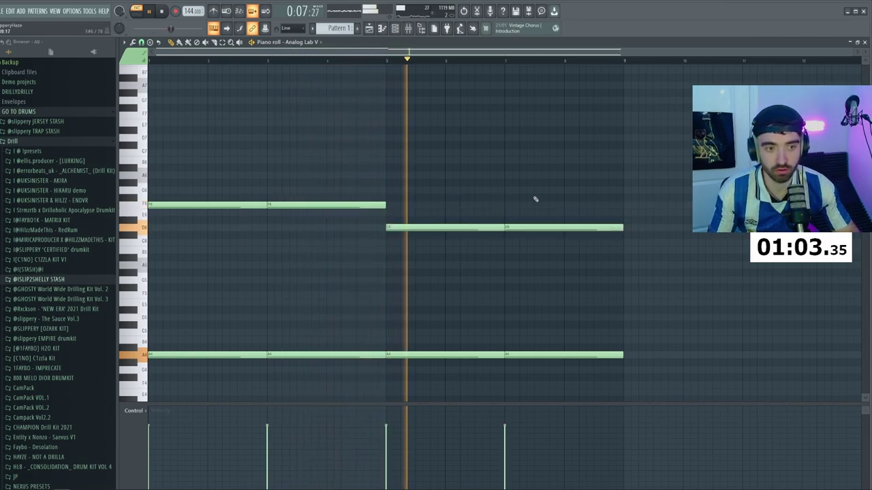
# - Lower the last upper note, in bars 7 and 8, to C6
pyautogui.keyDown('ctrl'); pyautogui.click(535, 228); pyautogui.keyUp('ctrl')
pyautogui.hotkey('shift', 'Down')
pyautogui.hotkey('shift', 'Down')
pyautogui.hotkey('shift', 'Down')
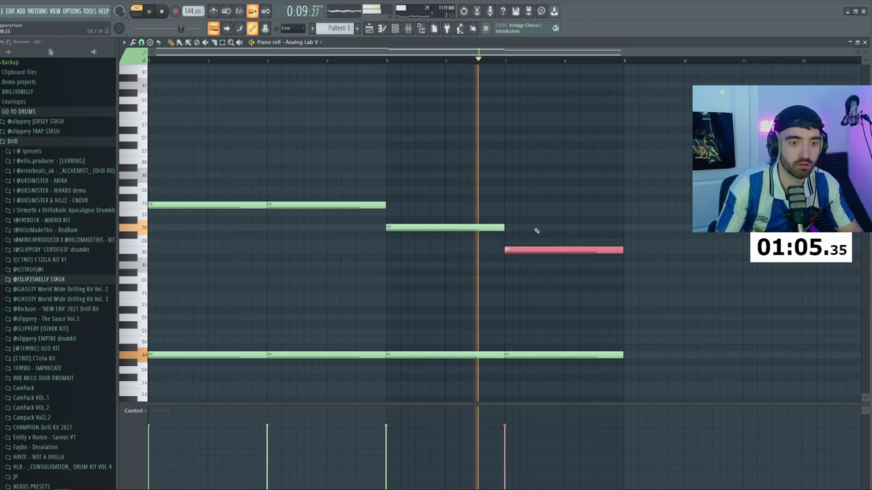
pyautogui.moveTo(546, 219); pyautogui.dragTo(524, 245)
pyautogui.hotkey('shift', 'Up')
# - Transpose the upper notes of the second half down so bars 5–6 hold C6 and bars 7–8 hold B5
pyautogui.moveTo(635, 236); pyautogui.dragTo(487, 219)
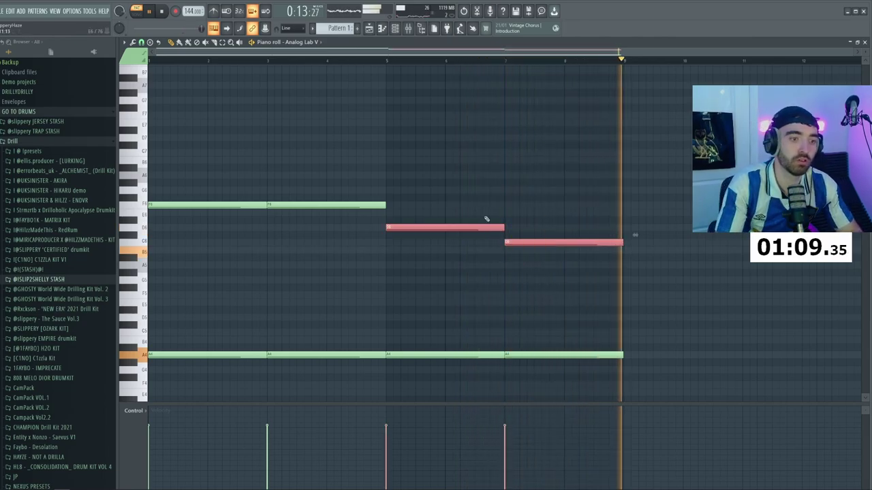
pyautogui.hotkey('shift', 'Down')
pyautogui.hotkey('shift', 'Down')
pyautogui.keyDown('ctrl'); pyautogui.click(536, 195); pyautogui.keyUp('ctrl')
pyautogui.moveTo(590, 329); pyautogui.dragTo(568, 250)
pyautogui.hotkey('shift', 'Up')
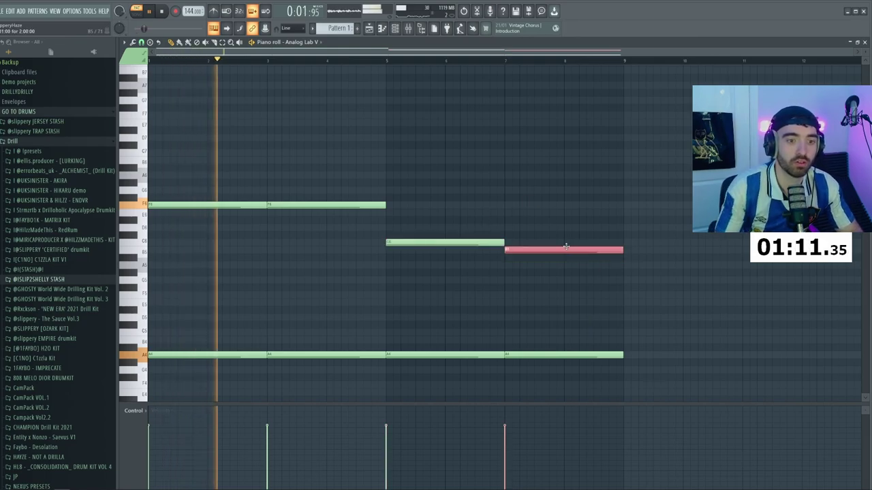
# - Lower the upper note in bars 3 and 4 to E6 and clear the note selection
pyautogui.moveTo(414, 203); pyautogui.dragTo(355, 187)
pyautogui.hotkey('shift', 'Down')
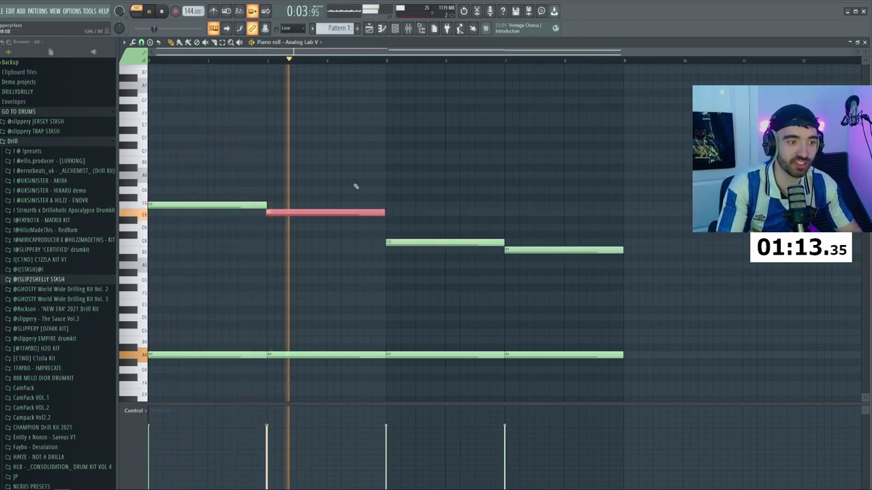
pyautogui.keyDown('ctrl'); pyautogui.click(563, 277); pyautogui.keyUp('ctrl')
pyautogui.moveTo(675, 297); pyautogui.dragTo(267, 170)
pyautogui.keyDown('ctrl'); pyautogui.click(279, 147); pyautogui.keyUp('ctrl')
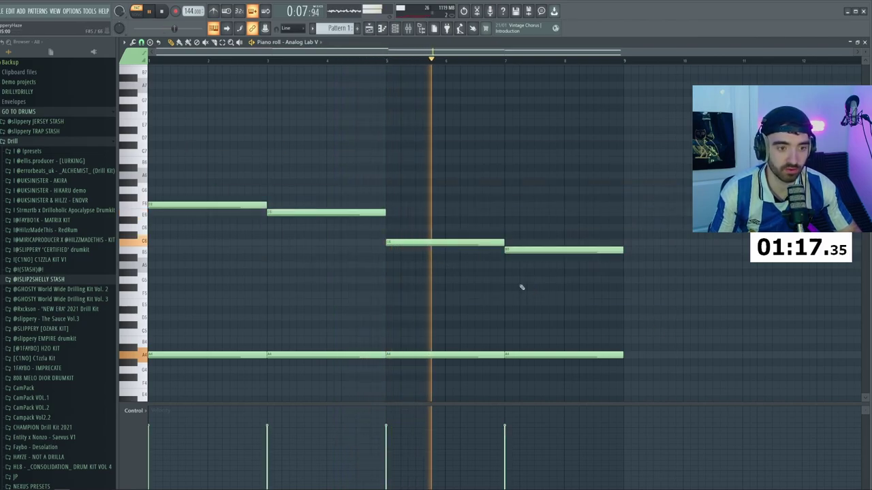
# - Add a two-bar F5 note at the start, duplicate it through bar 8 and delete the extra copy
pyautogui.click(157, 296)
pyautogui.moveTo(157, 297); pyautogui.dragTo(185, 297)
pyautogui.keyDown('ctrl'); pyautogui.click(186, 296); pyautogui.keyUp('ctrl')
pyautogui.hotkey('ctrl', 'b')
pyautogui.hotkey('ctrl', 'b')
pyautogui.hotkey('ctrl', 'b')
pyautogui.hotkey('ctrl', 'b')
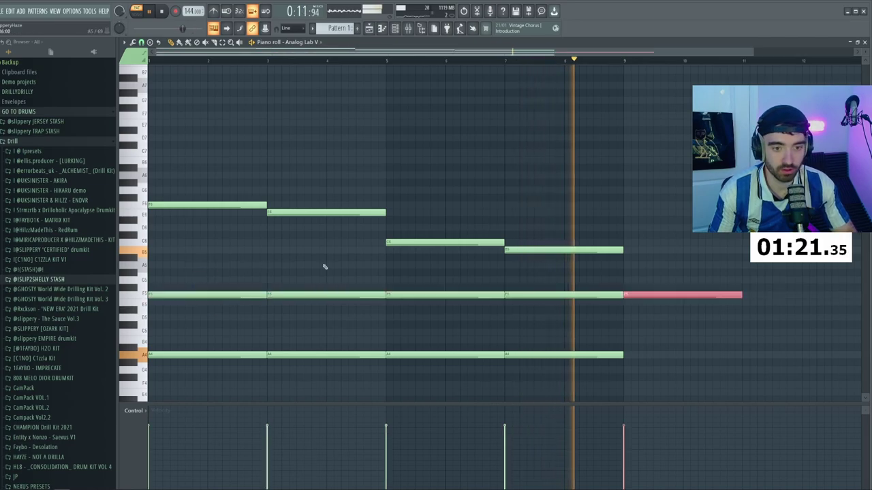
pyautogui.press('Delete')
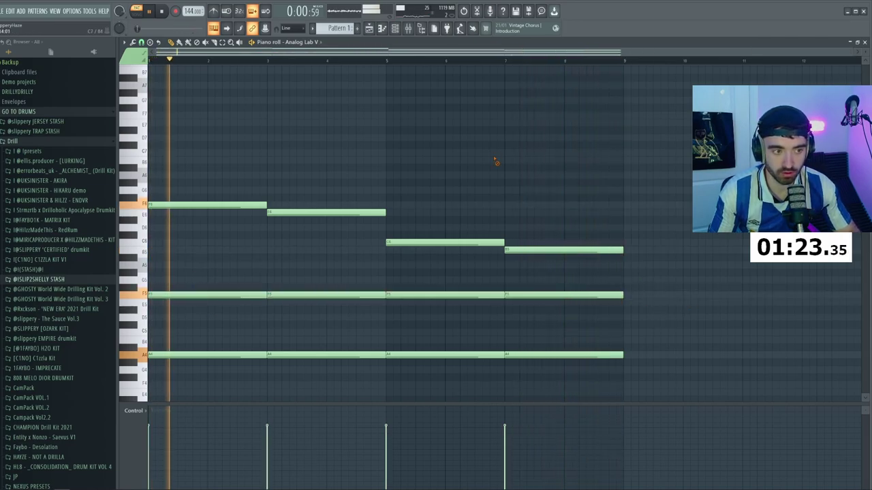
# - Duplicate the whole eight-bar progression to sixteen bars and delete the F5 notes from the first eight bars
pyautogui.hotkey('ctrl', 'a')
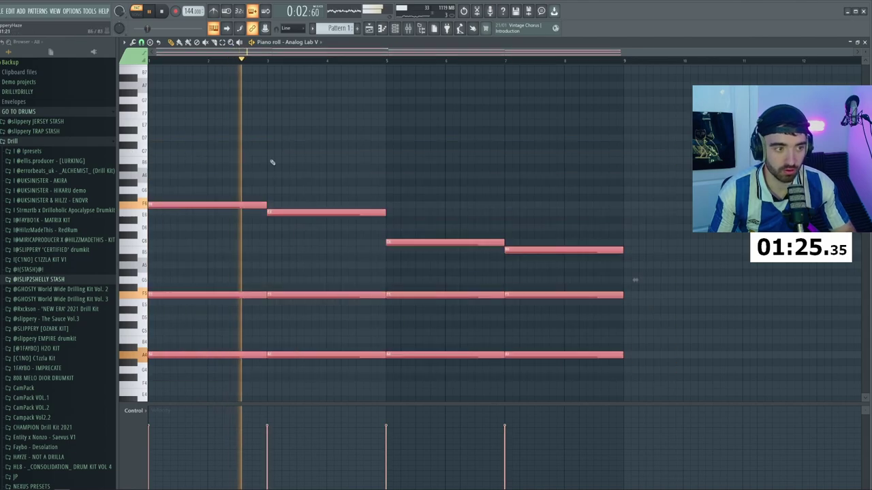
pyautogui.hotkey('ctrl', 'b')
pyautogui.scroll(-2, 306, 142)
pyautogui.moveTo(395, 298); pyautogui.dragTo(164, 294)
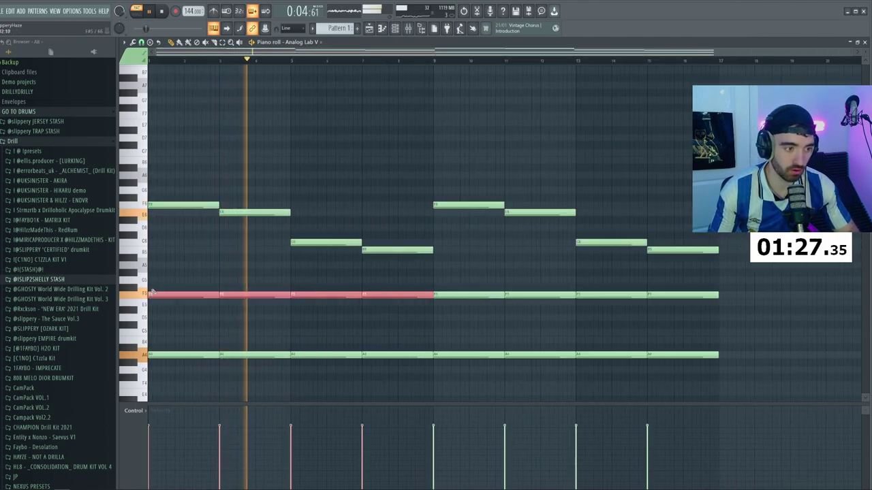
pyautogui.press('Delete')
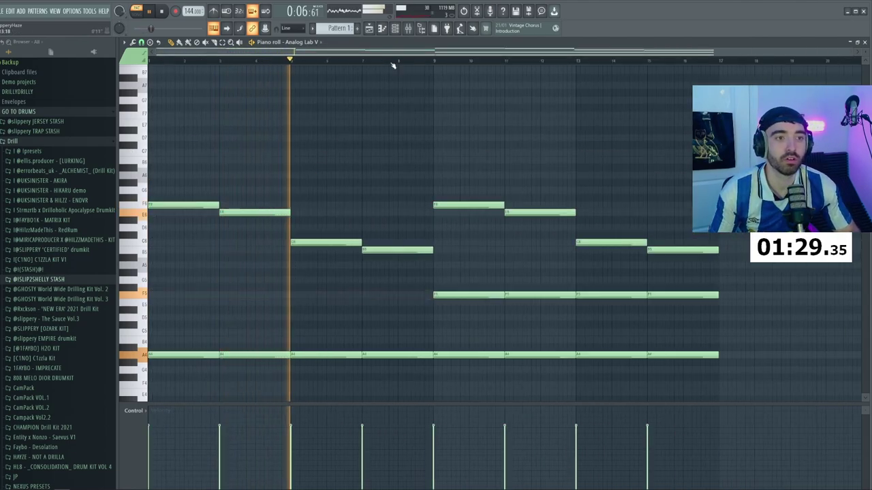
# - Add EffectRack to the first effect slot of the MELODY1 mixer track
pyautogui.click(408, 28)
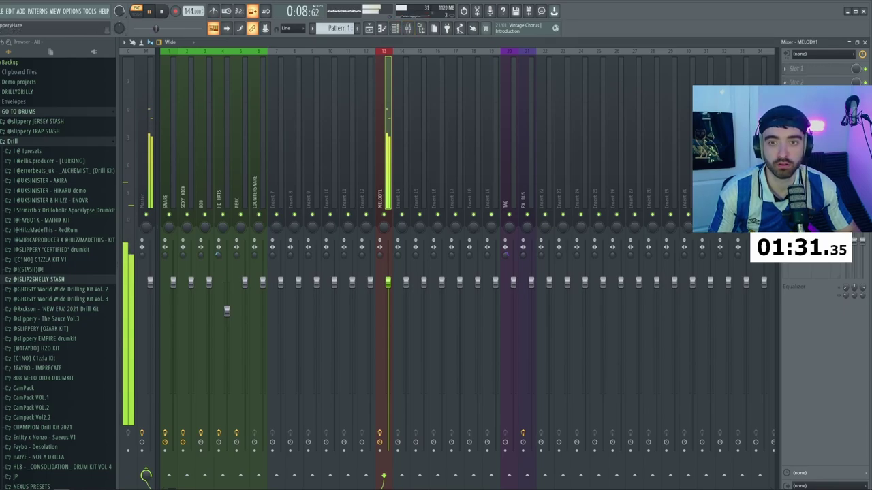
pyautogui.click(785, 69)
pyautogui.moveTo(792, 79)
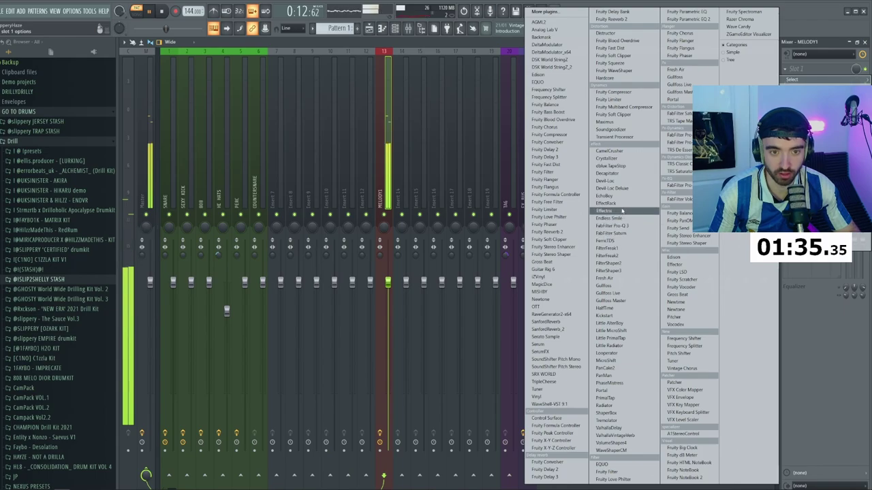
pyautogui.click(596, 203)
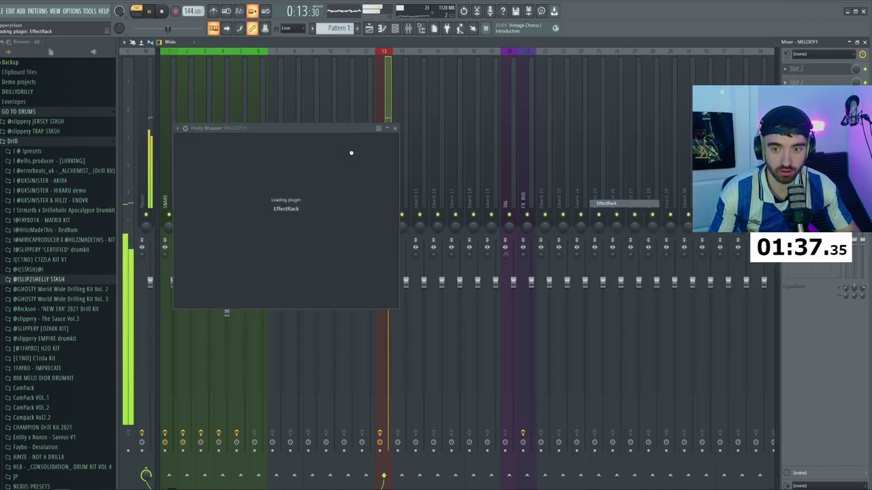
# - Load the Converge Filter Plus Delay preset in EffectRack, set the effect slot's mix level to 62%, and close the plugin
pyautogui.click(235, 121)
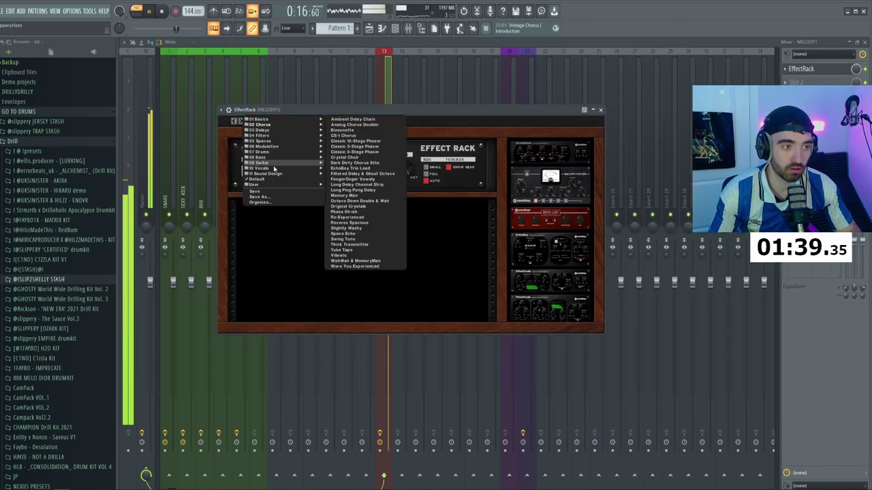
pyautogui.moveTo(275, 170)
pyautogui.moveTo(270, 131)
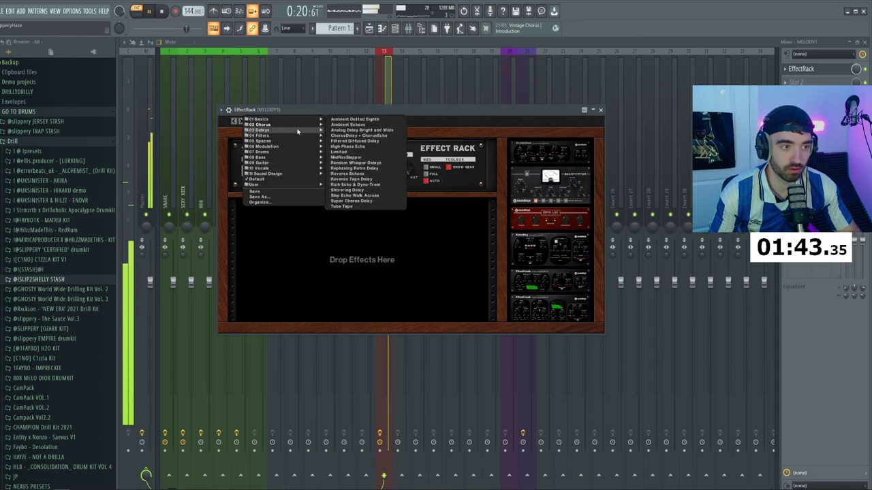
pyautogui.moveTo(299, 136)
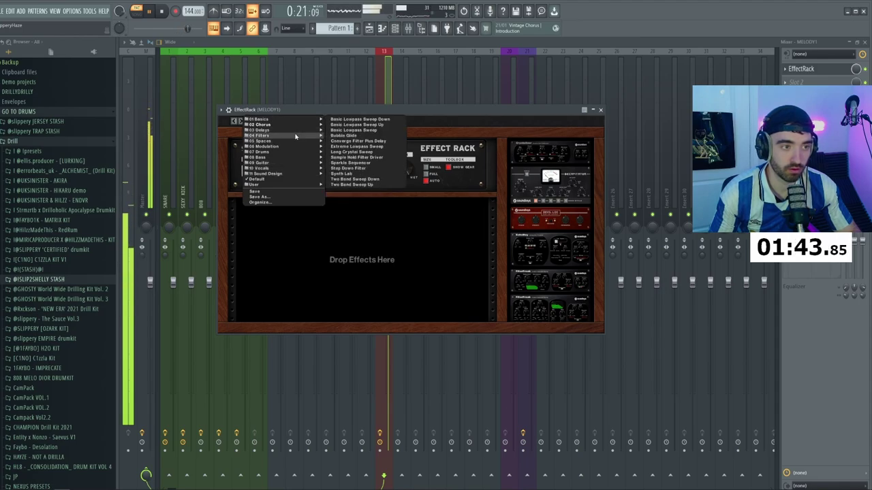
pyautogui.click(366, 119)
pyautogui.moveTo(370, 109); pyautogui.dragTo(361, 72)
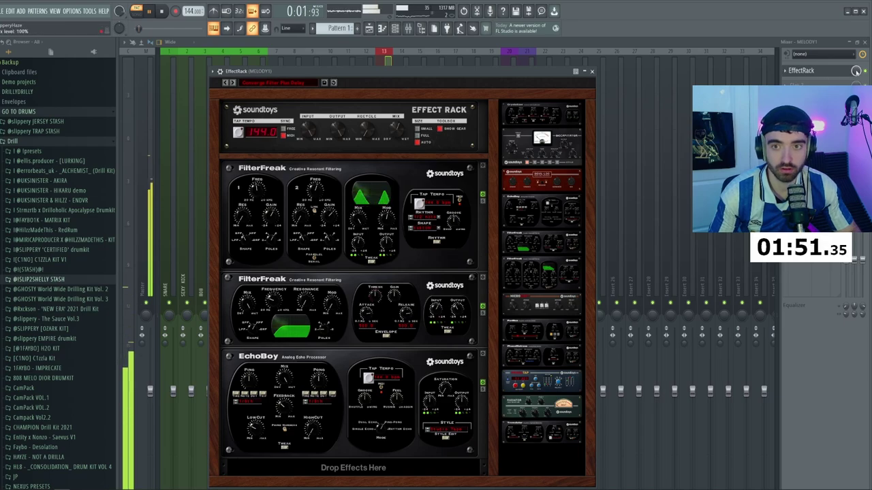
pyautogui.click(810, 71)
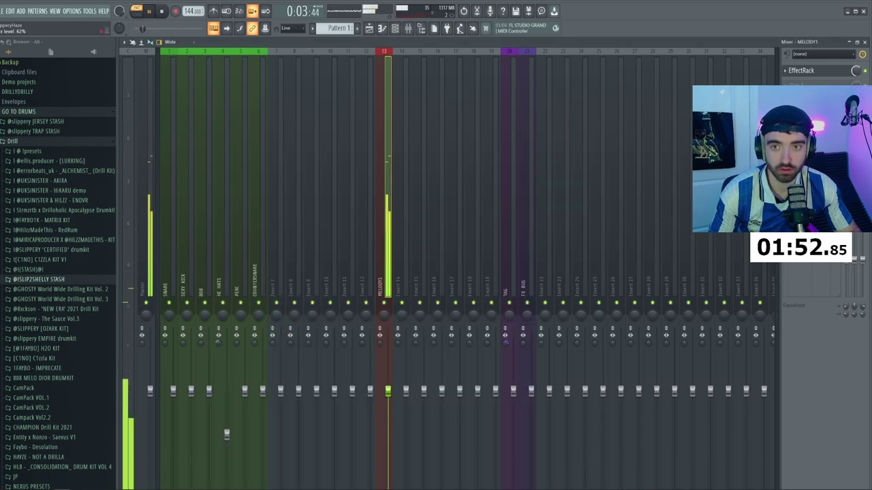
# - Shift EffectRack down one effect slot on the MELODY1 mixer track and add Crystallizer in the first slot
pyautogui.scroll(-1, 805, 71)
pyautogui.click(805, 71)
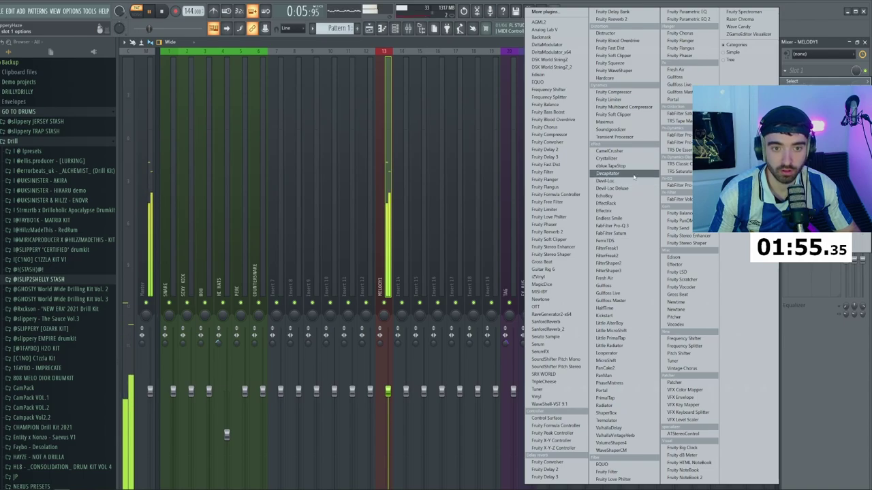
pyautogui.click(616, 158)
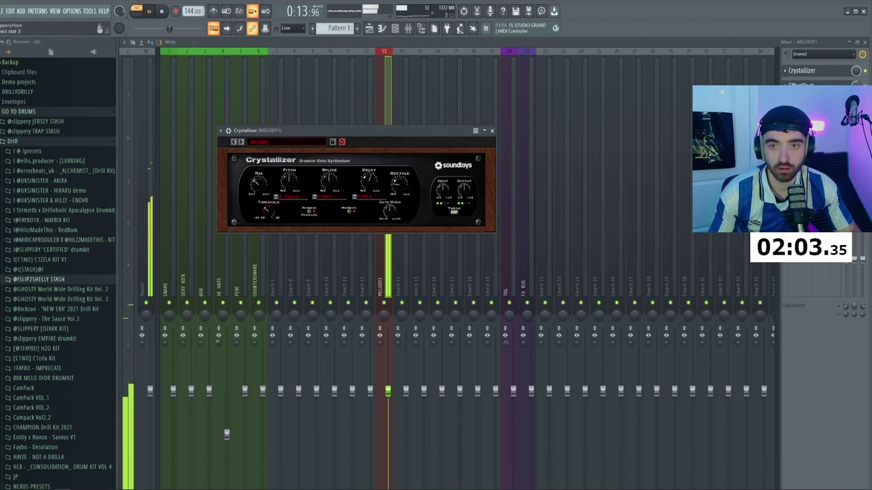
# - Add Gullfoss to slot 2 on MELODY1, exclude frequencies below about 288 Hz, raise Tame, and close the plugin
pyautogui.click(817, 85)
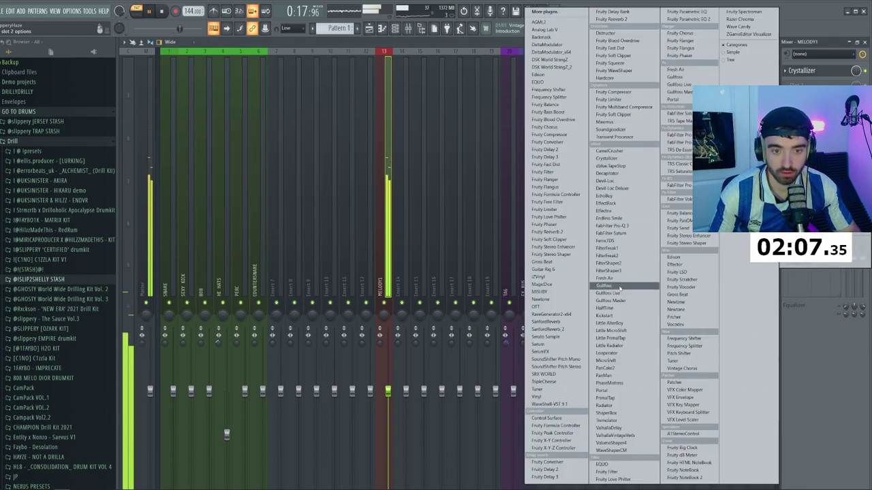
pyautogui.click(616, 286)
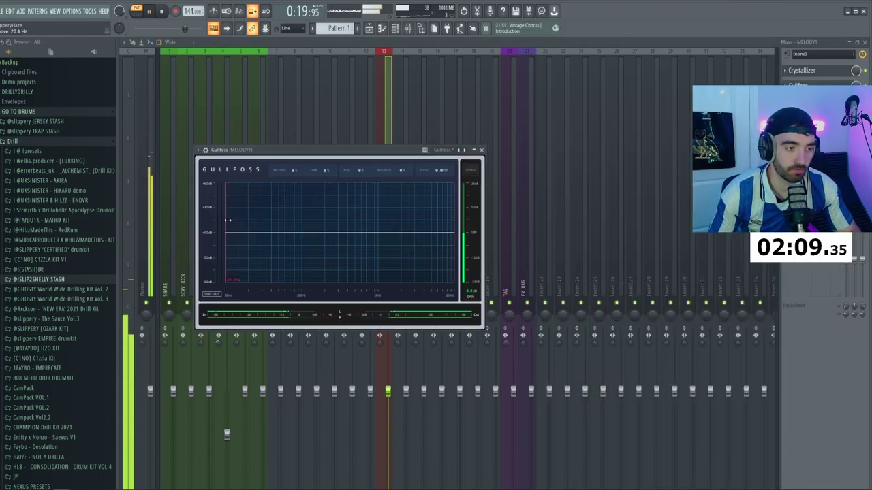
pyautogui.moveTo(228, 220); pyautogui.dragTo(301, 223)
pyautogui.moveTo(318, 175); pyautogui.dragTo(314, 116)
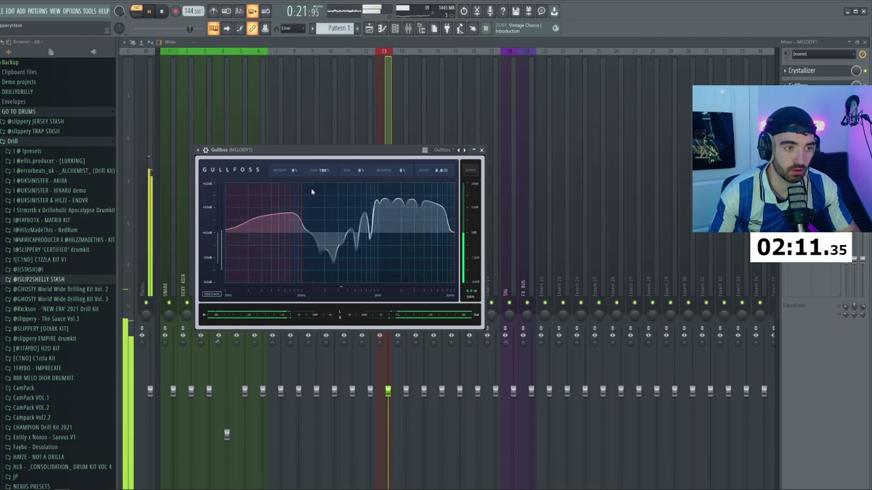
pyautogui.moveTo(302, 209); pyautogui.dragTo(315, 208)
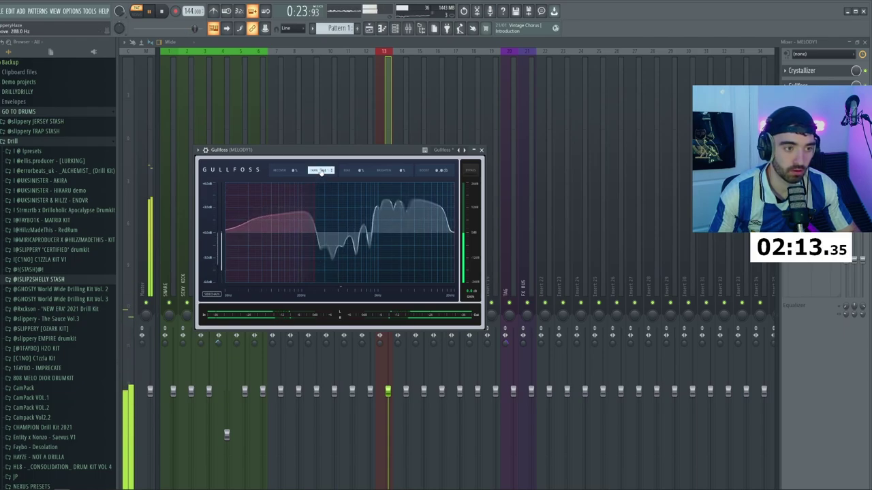
pyautogui.click(482, 151)
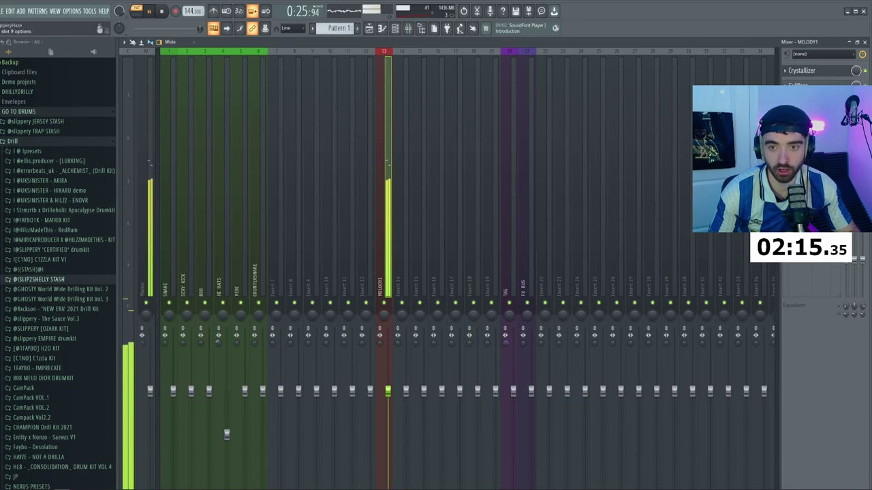
# - Add Fruity Parametric EQ 2 to slot 9, cut the highs with the high shelf, dip band 6 near 3039 Hz, and close it
pyautogui.click(785, 189)
pyautogui.click(691, 20)
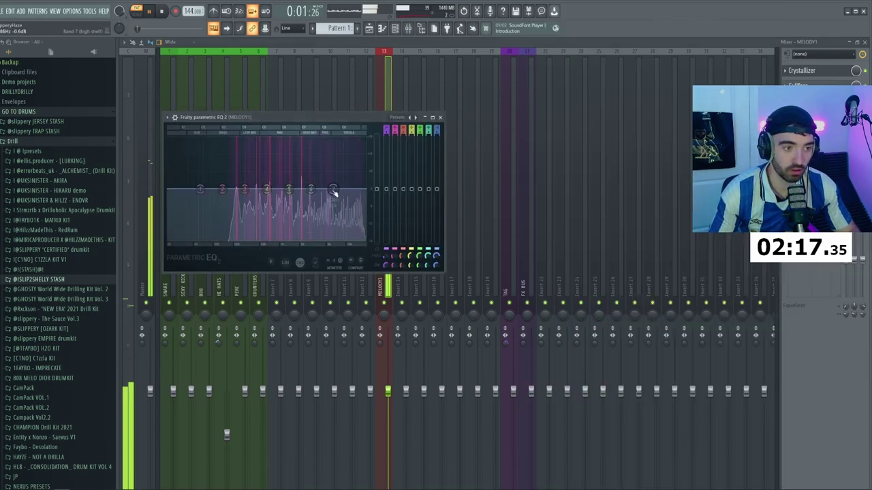
pyautogui.moveTo(334, 191); pyautogui.dragTo(312, 194)
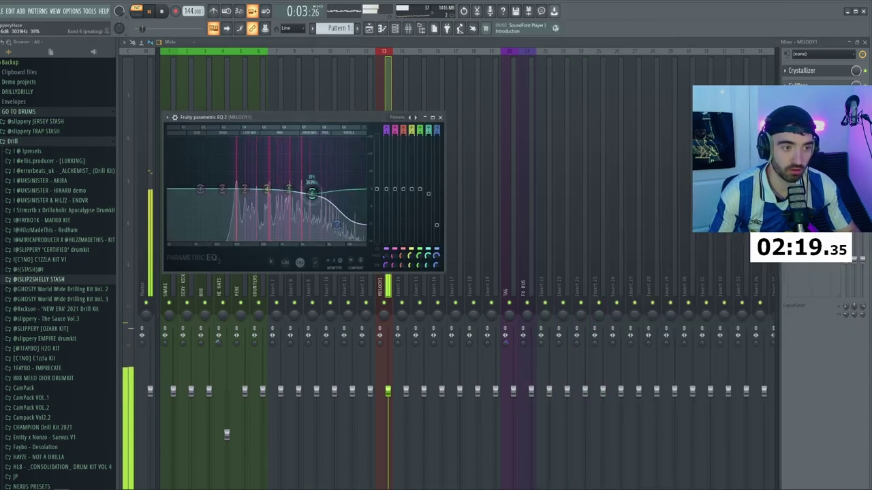
pyautogui.click(440, 118)
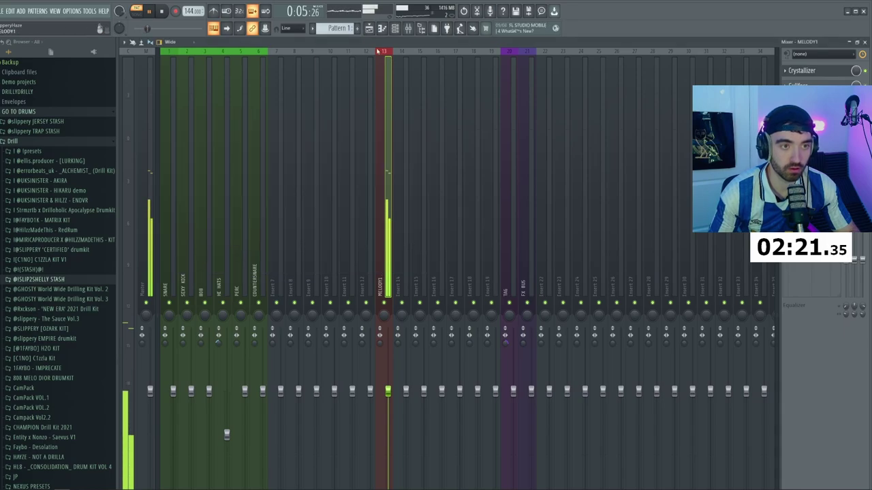
# - Move the Pattern 1 clip on Track 3 of the playlist to the start of bar 1 and stop playback
pyautogui.click(369, 28)
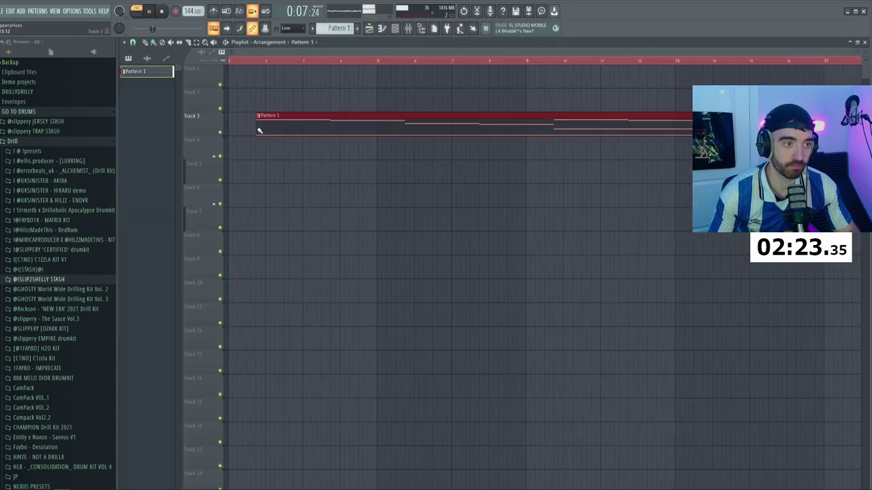
pyautogui.moveTo(259, 130); pyautogui.dragTo(232, 128)
pyautogui.scroll(-3, 305, 101)
pyautogui.press('space')
pyautogui.rightClick(202, 113)
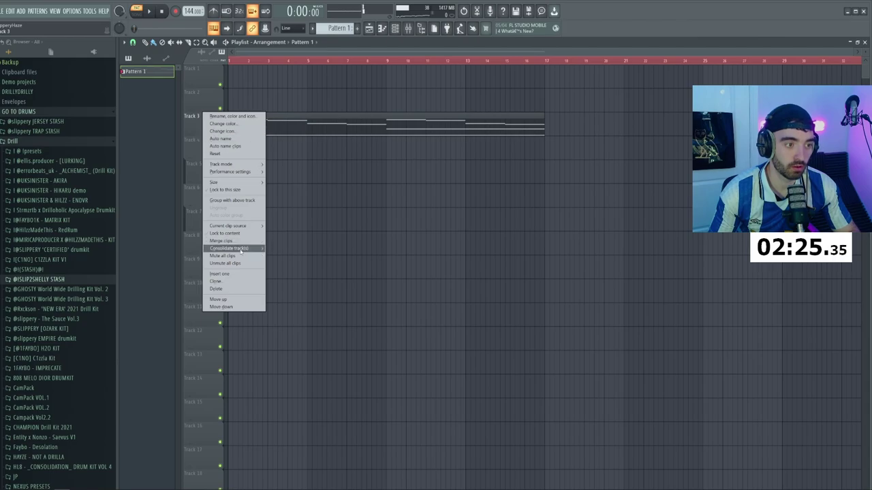
pyautogui.click(286, 249)
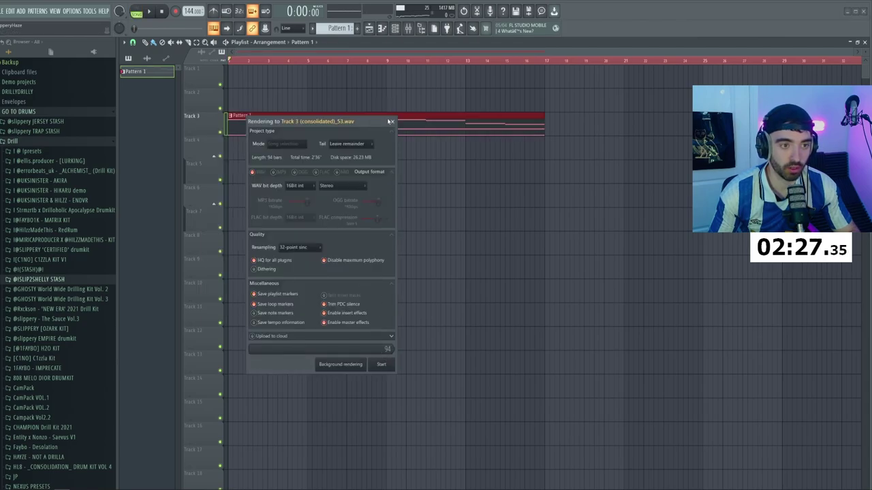
pyautogui.click(390, 121)
# - Consolidate Track 3 to audio over the sixteen-bar time selection
pyautogui.rightClick(205, 116)
pyautogui.moveTo(235, 248)
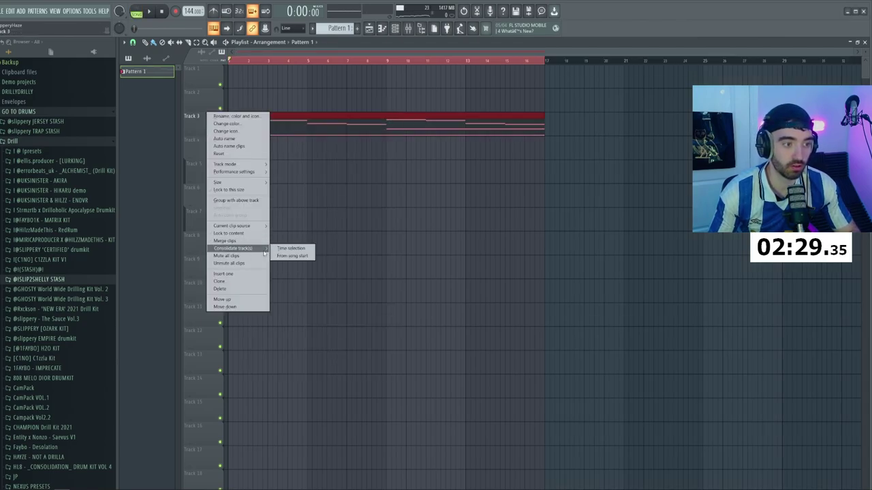
pyautogui.click(289, 248)
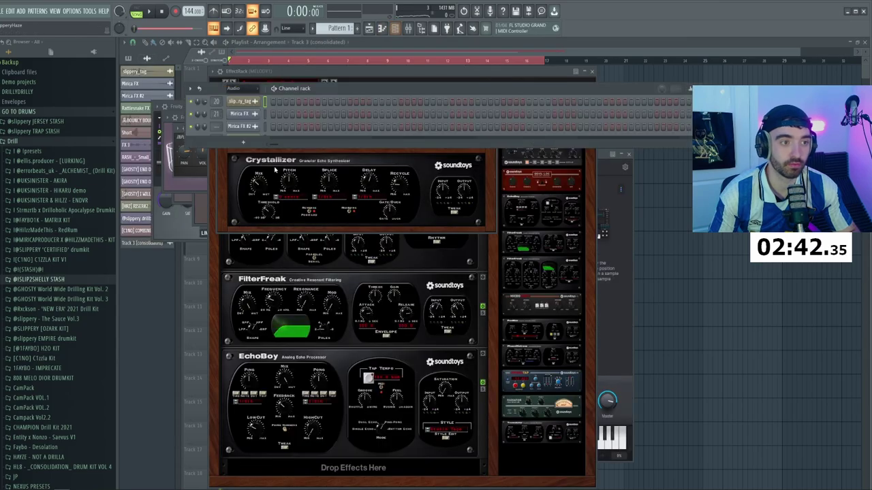
# - Add a Kontakt channel and load the A Minor Phrase Menu instrument from Vocalise Gravity Pack 02
pyautogui.click(235, 143)
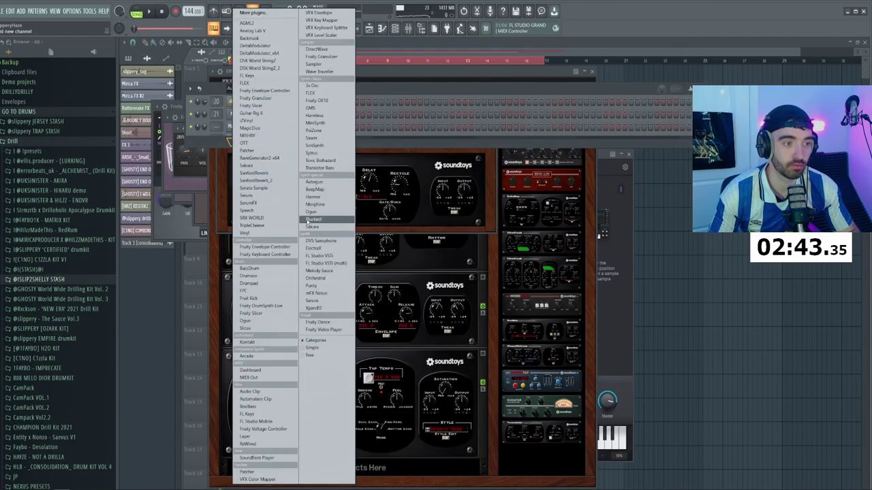
pyautogui.click(247, 342)
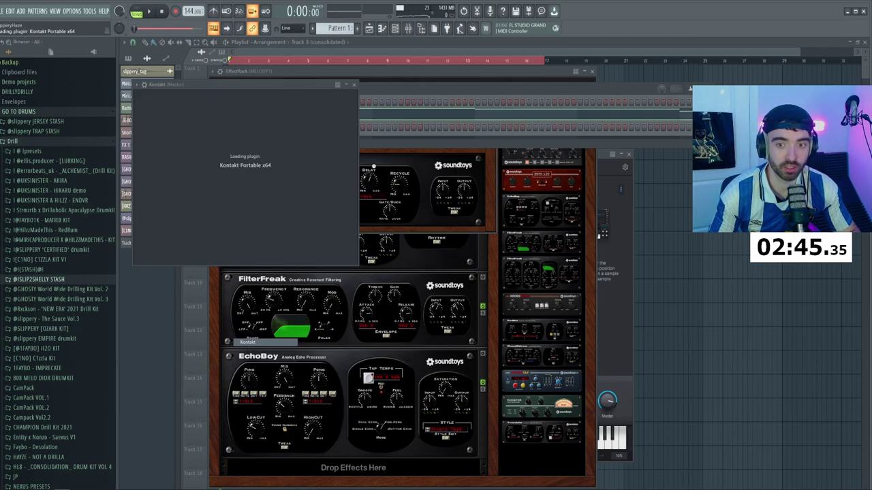
pyautogui.scroll(-10, 195, 220)
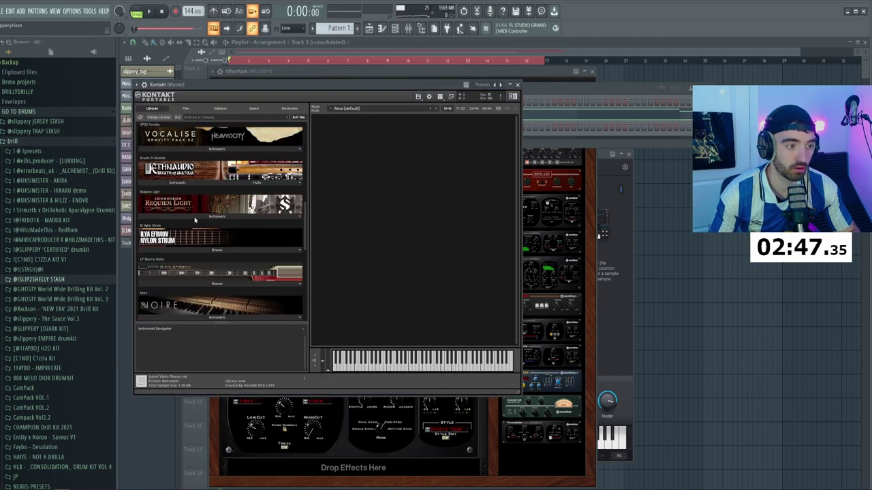
pyautogui.scroll(2, 194, 220)
pyautogui.click(177, 180)
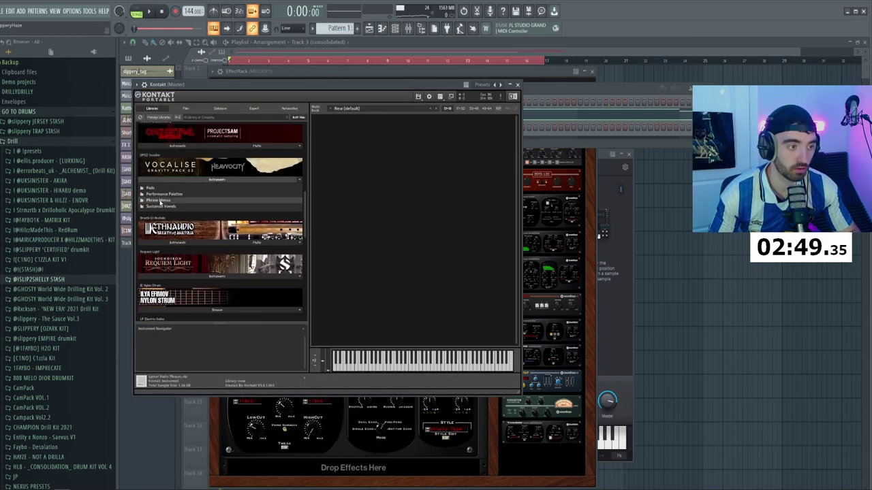
pyautogui.click(159, 200)
pyautogui.click(176, 195)
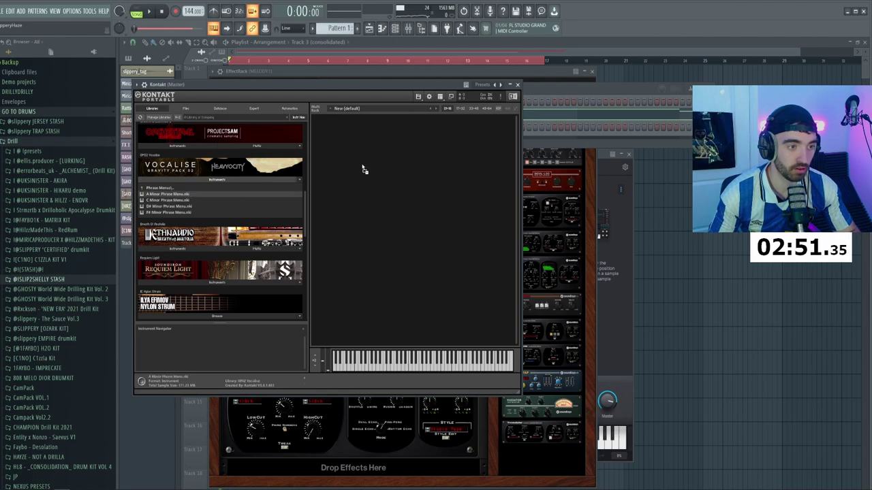
pyautogui.moveTo(366, 164); pyautogui.dragTo(371, 170)
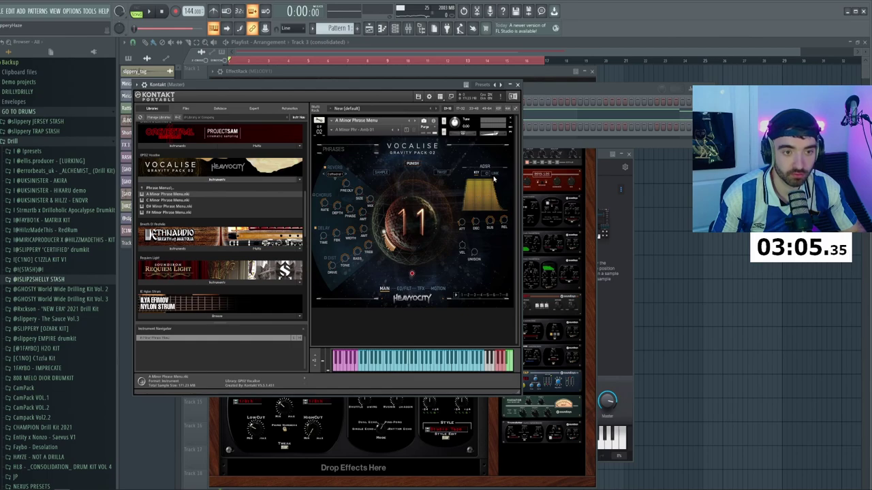
# - Flatten the ADSR envelope of the A Minor Phrase Menu instrument and close Kontakt
pyautogui.moveTo(463, 227); pyautogui.dragTo(485, 151)
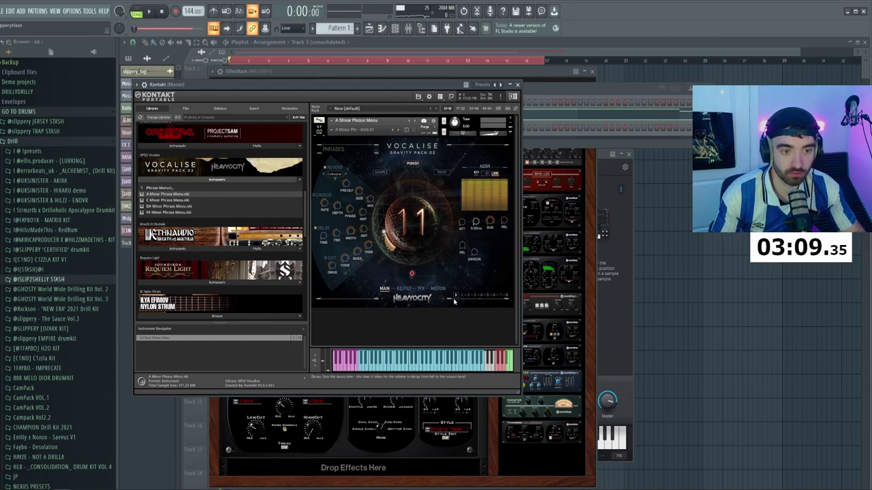
pyautogui.click(518, 85)
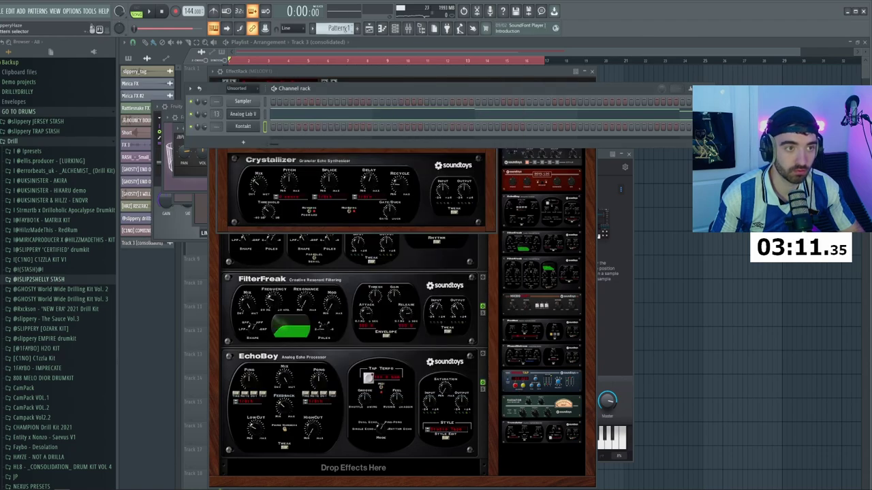
# - Switch to Pattern 2 for Kontakt and place it on Track 4 as an eight-bar clip starting at bar 1
pyautogui.rightClick(262, 124)
pyautogui.click(265, 127)
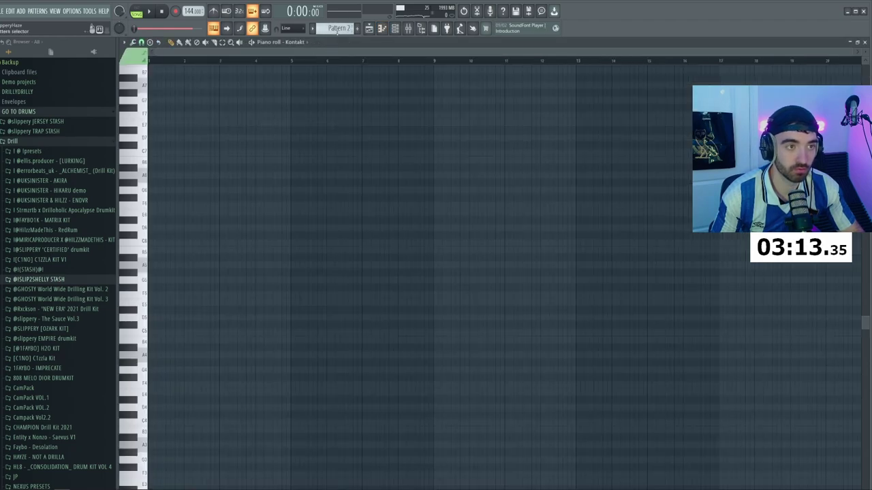
pyautogui.click(369, 29)
pyautogui.click(253, 171)
pyautogui.rightClick(293, 154)
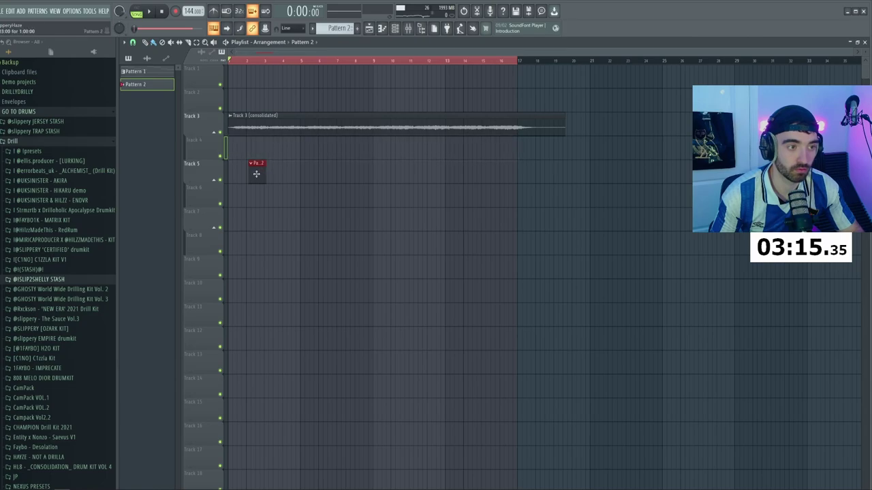
pyautogui.moveTo(255, 174); pyautogui.dragTo(375, 148)
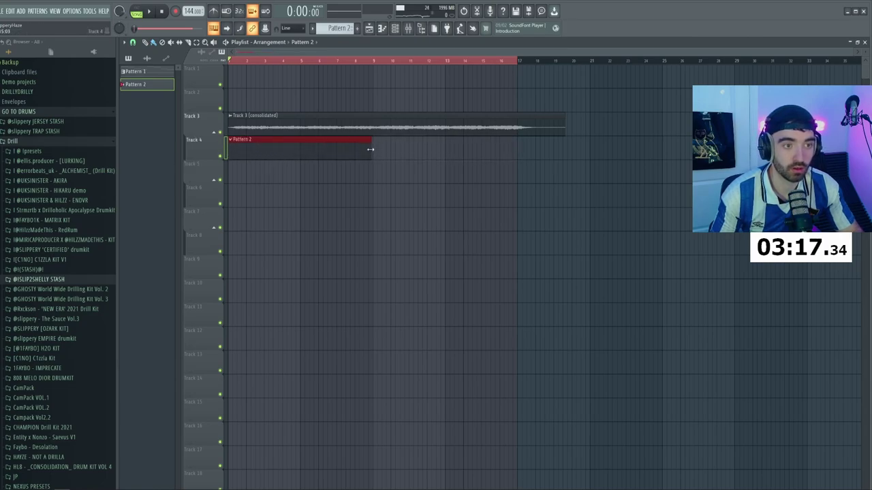
# - Clear the playlist's time selection, start playback, and duplicate the Pattern 2 clip to bars 9 through 16
pyautogui.doubleClick(268, 59)
pyautogui.press('space')
pyautogui.keyDown('ctrl'); pyautogui.click(341, 146); pyautogui.keyUp('ctrl')
pyautogui.hotkey('ctrl', 'b')
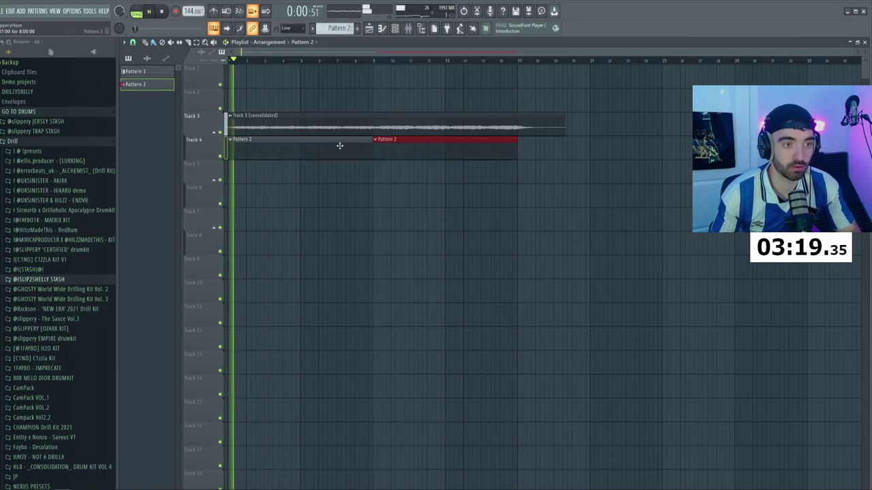
# - Place a two-bar F6 note at the start of the Kontakt channel's piano roll
pyautogui.press('F6')
pyautogui.rightClick(255, 127)
pyautogui.click(268, 127)
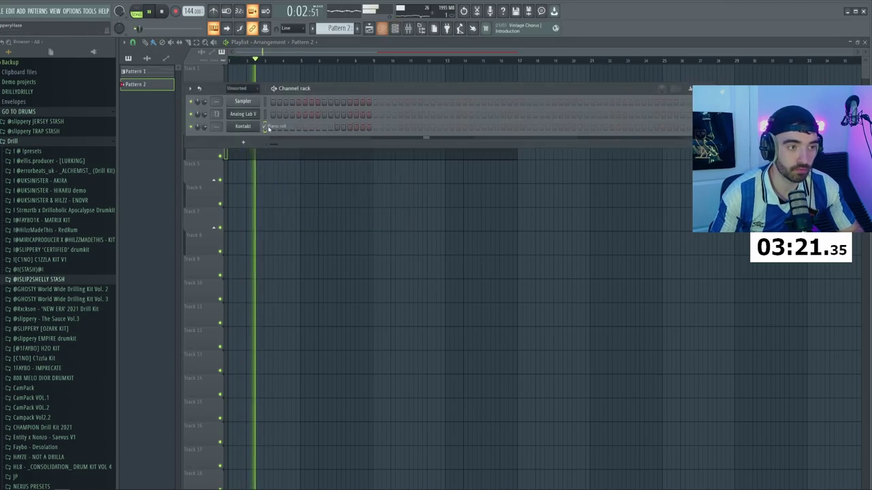
pyautogui.rightClick(256, 127)
pyautogui.click(268, 127)
pyautogui.press('space')
pyautogui.click(225, 203)
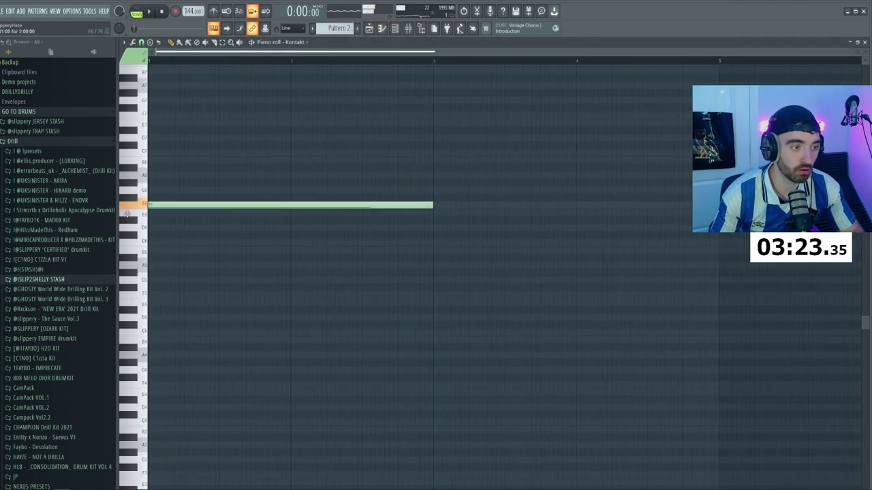
# - Lengthen the F6 note to four bars while auditioning the phrase
pyautogui.press('space')
pyautogui.scroll(-1, 359, 184)
pyautogui.moveTo(387, 204); pyautogui.dragTo(623, 204)
pyautogui.press('space')
# - Transpose the four-bar note down one octave to F5 and play it back
pyautogui.hotkey('ctrl', 'a')
pyautogui.press('space')
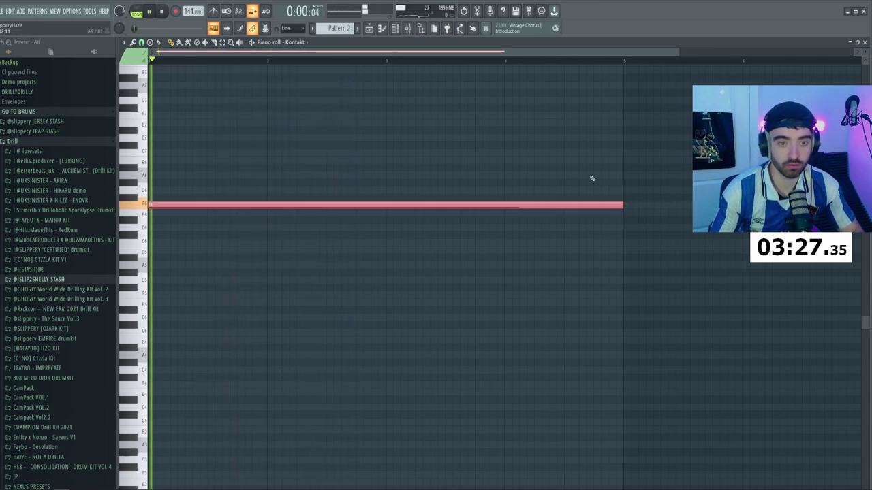
pyautogui.press('space')
pyautogui.hotkey('ctrl', 'Down')
pyautogui.press('space')
pyautogui.scroll(-1, 592, 177)
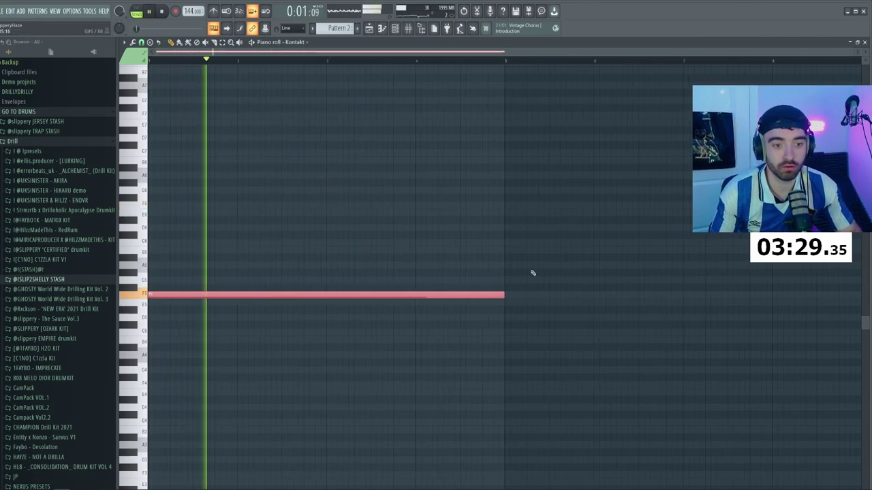
# - Duplicate the F5 note to bars 5 through 8, lower the copy to E5, and deselect it
pyautogui.hotkey('ctrl', 'b')
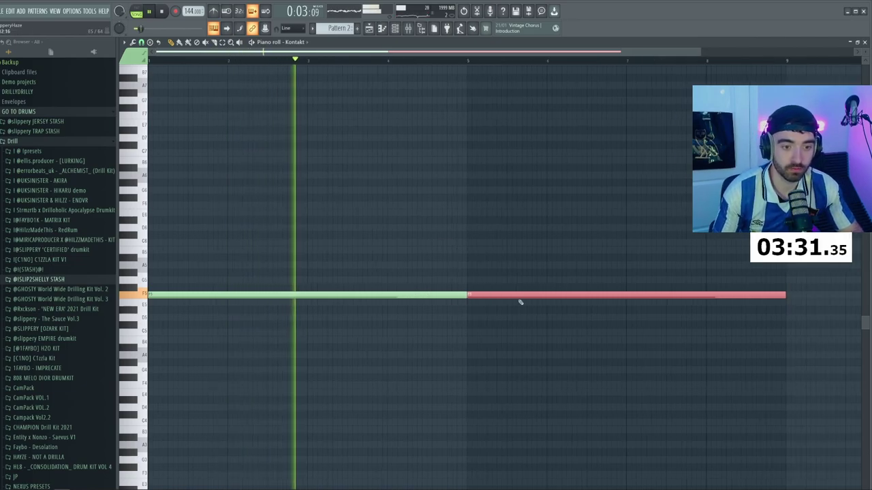
pyautogui.scroll(-1, 529, 245)
pyautogui.press('Down')
pyautogui.scroll(-2, 522, 218)
pyautogui.hotkey('ctrl', 'd')
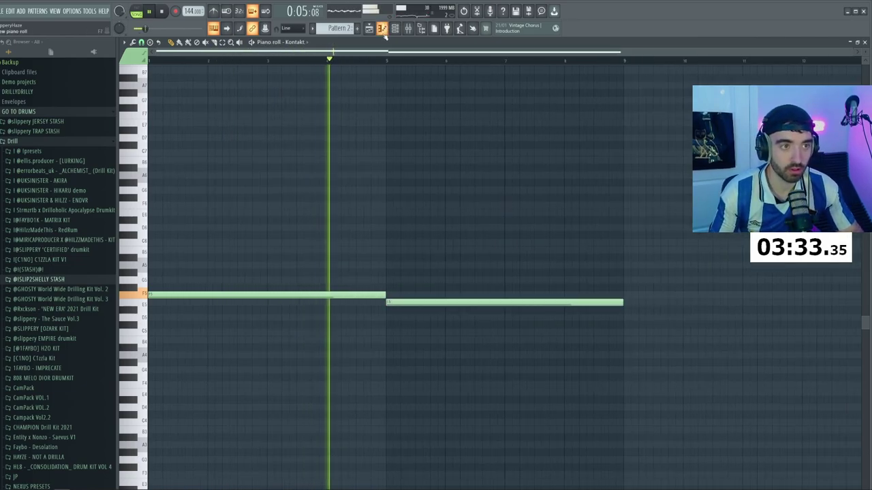
# - Route the Kontakt channel to mixer Insert 12 and show the mixer
pyautogui.press('F6')
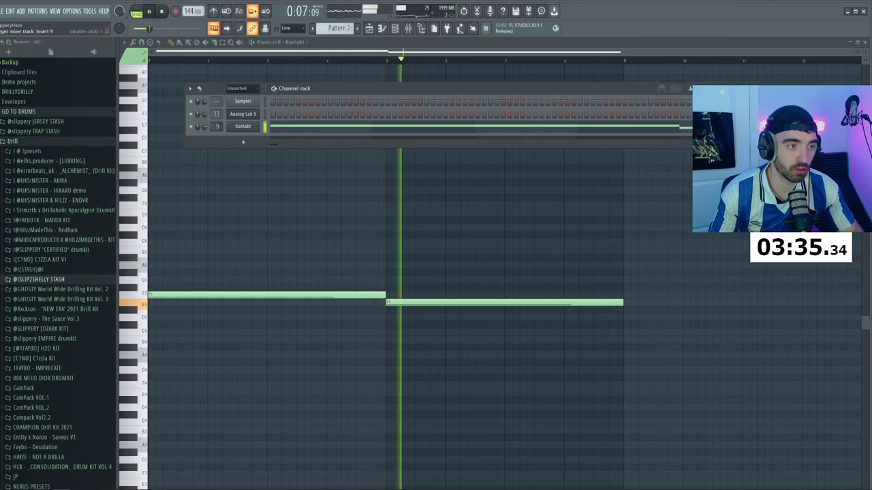
pyautogui.press('F9')
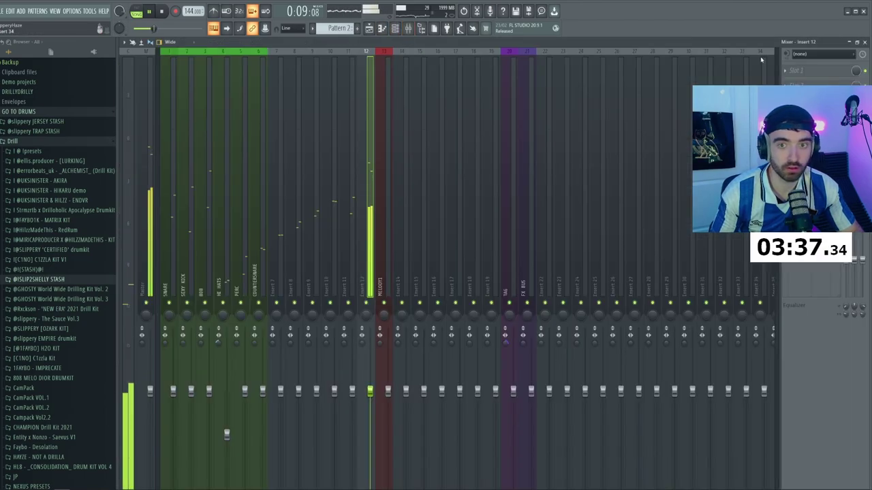
# - Add ValhallaVintageVerb to Insert 12 with 78.6% mix, 7.84 ms predelay and Ambience mode, and shift it down to the second slot
pyautogui.click(807, 71)
pyautogui.click(638, 436)
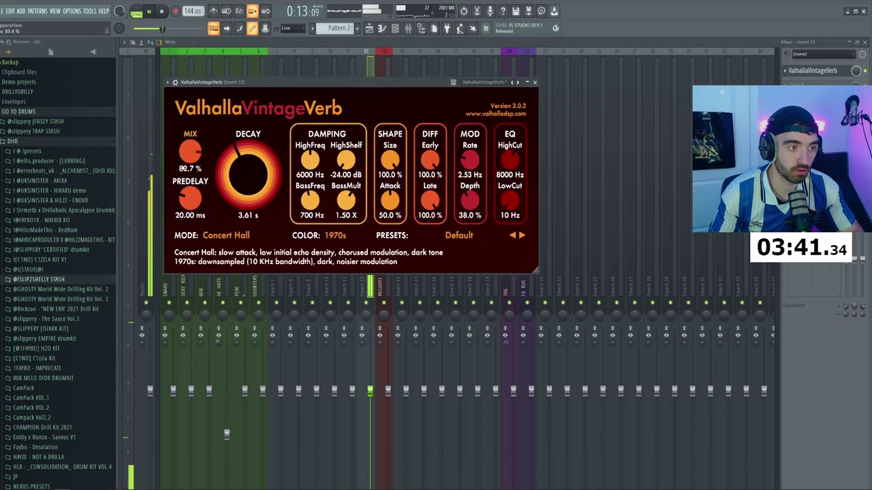
pyautogui.moveTo(177, 202); pyautogui.dragTo(178, 208)
pyautogui.click(225, 235)
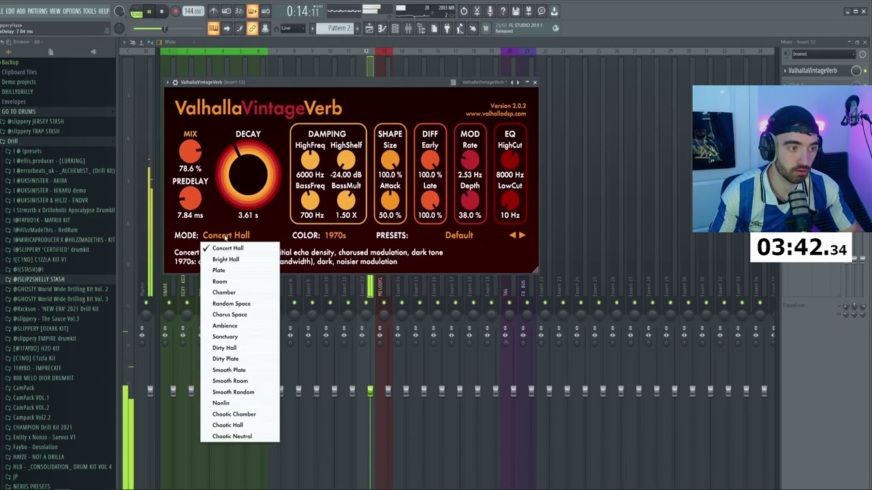
pyautogui.click(225, 327)
pyautogui.scroll(-1, 786, 70)
# - Add Fruity Stereo Enhancer to the first effect slot of Insert 12
pyautogui.click(786, 71)
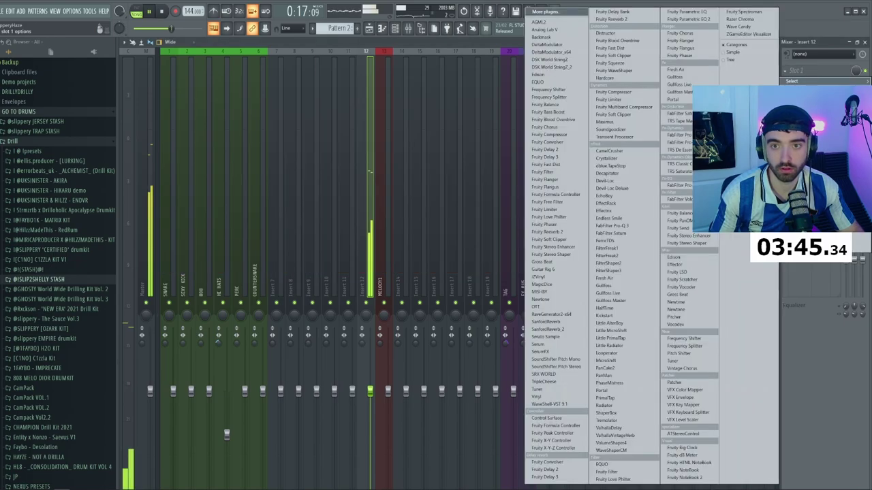
pyautogui.click(690, 236)
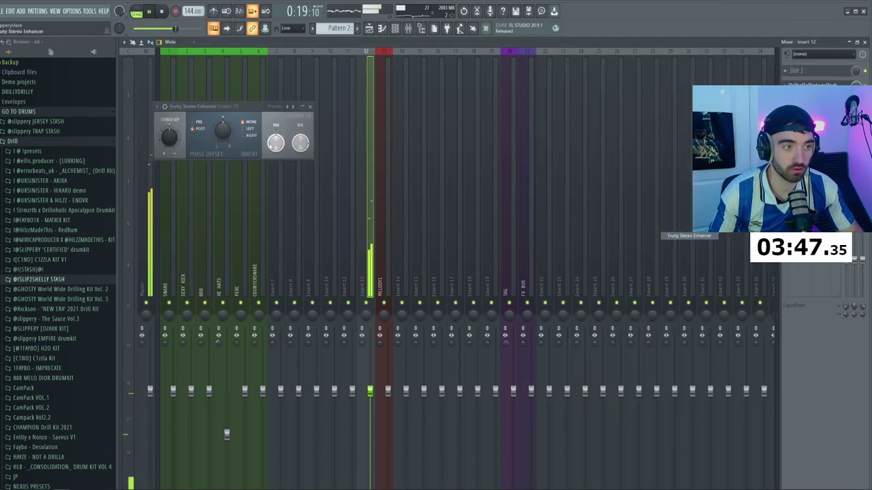
pyautogui.click(311, 106)
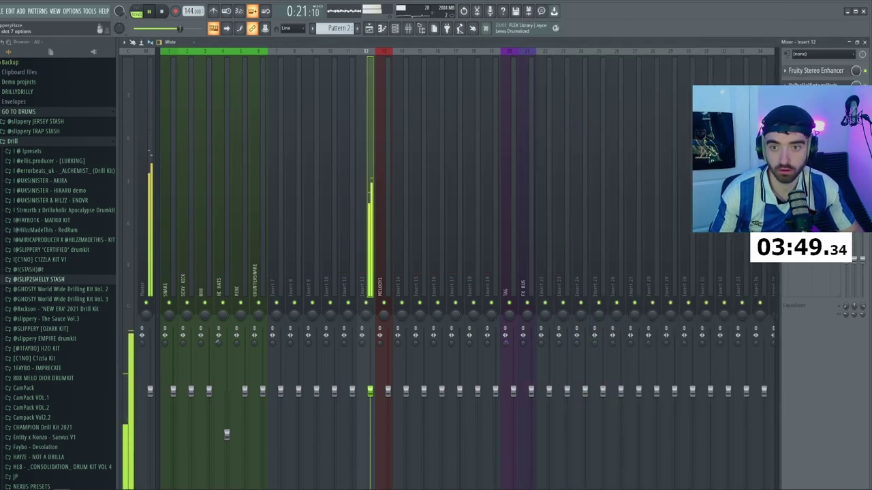
# - Add Fruity Parametric EQ 2 to slot 7 of Insert 12 and raise its low-cut band to about 291 Hz
pyautogui.click(786, 159)
pyautogui.click(690, 19)
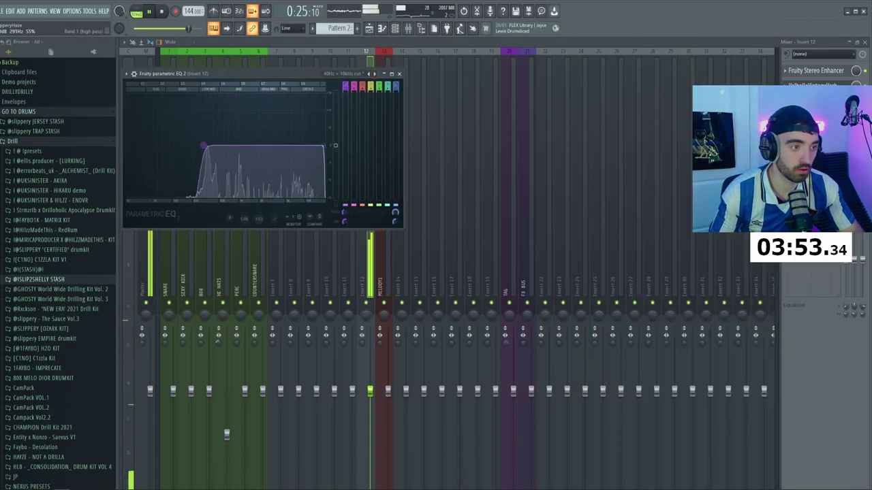
pyautogui.click(399, 73)
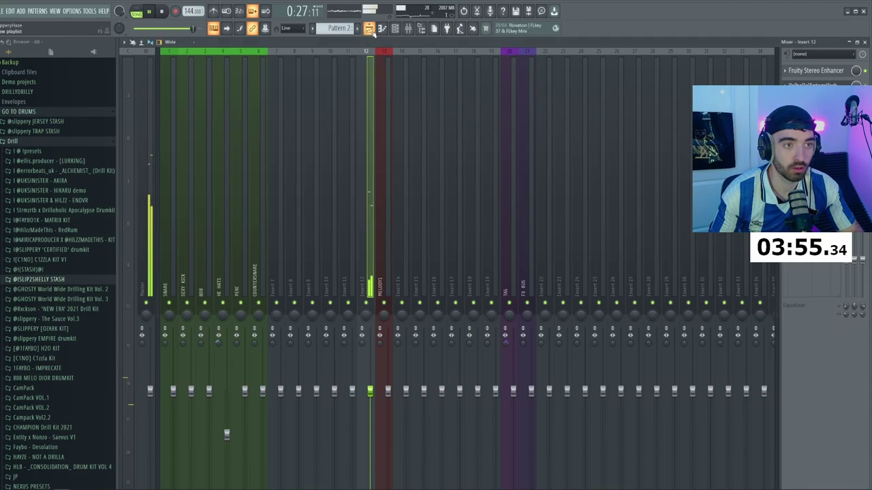
# - In the playlist, trim the consolidated melody clip on Track 3 so it ends at bar 17, level with the Pattern 2 clips
pyautogui.press('F5')
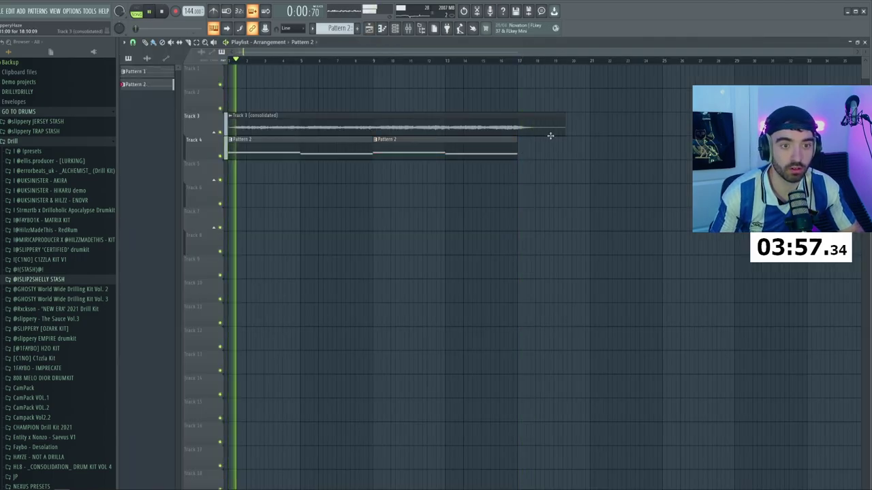
pyautogui.moveTo(564, 128); pyautogui.dragTo(522, 127)
pyautogui.keyDown('ctrl'); pyautogui.scroll(3, 532, 127); pyautogui.keyUp('ctrl')
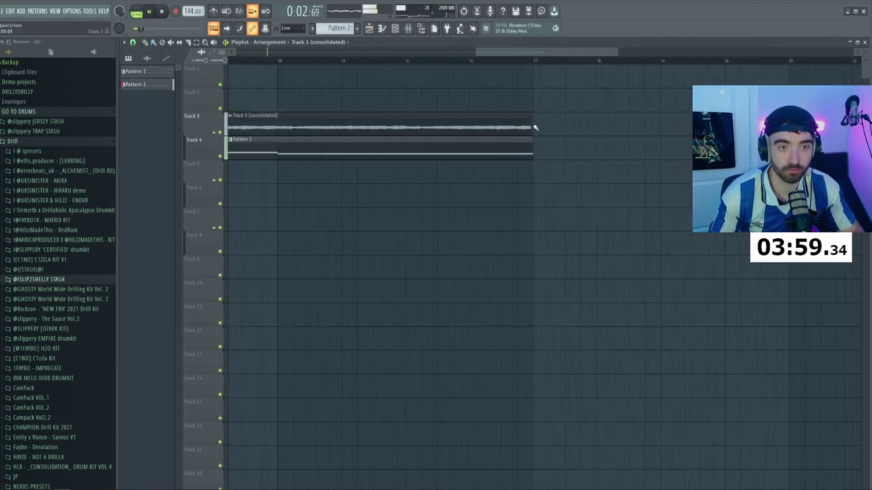
pyautogui.keyDown('ctrl'); pyautogui.scroll(3, 532, 126); pyautogui.keyUp('ctrl')
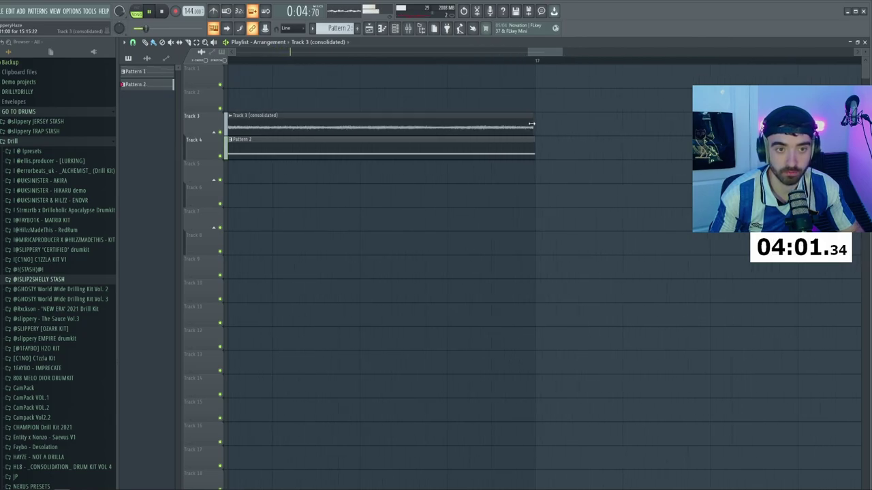
pyautogui.keyDown('ctrl'); pyautogui.scroll(-6, 534, 124); pyautogui.keyUp('ctrl')
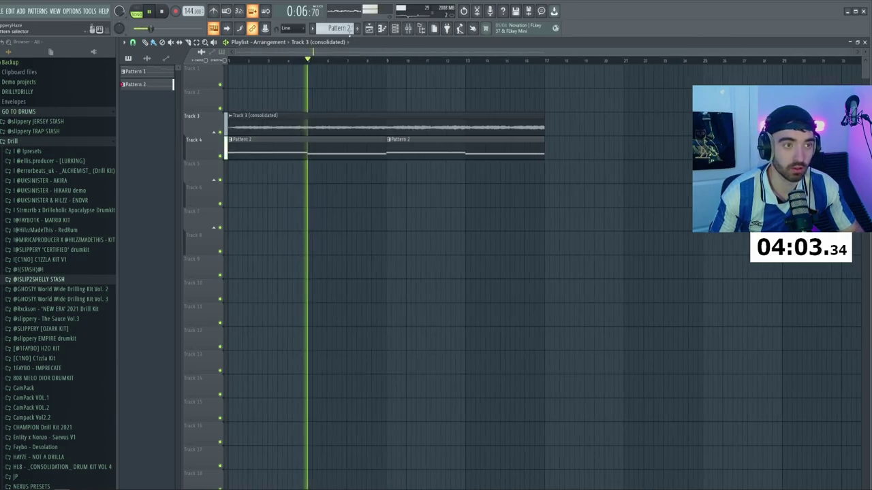
# - Create Pattern 3 and place two eight-bar clips of it on Track 5, covering bars 1 to 16
pyautogui.press('F4')
pyautogui.keyDown('ctrl'); pyautogui.scroll(2, 239, 171); pyautogui.keyUp('ctrl')
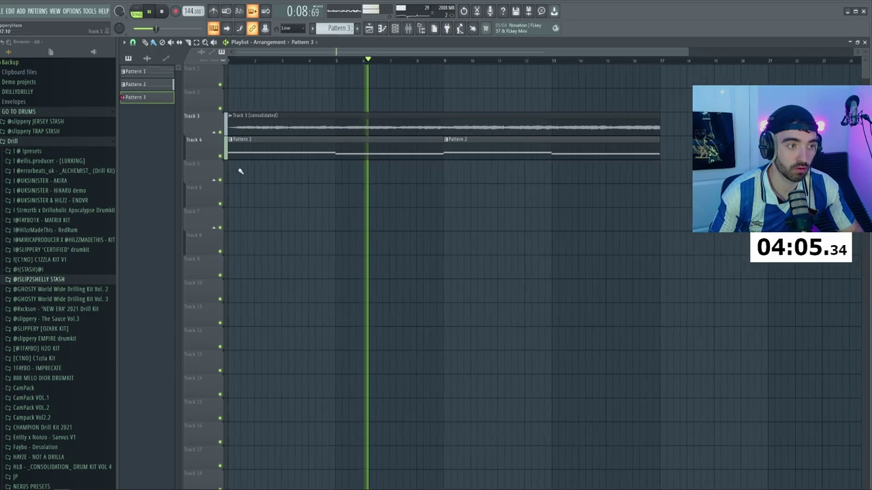
pyautogui.click(240, 170)
pyautogui.moveTo(255, 177); pyautogui.dragTo(444, 177)
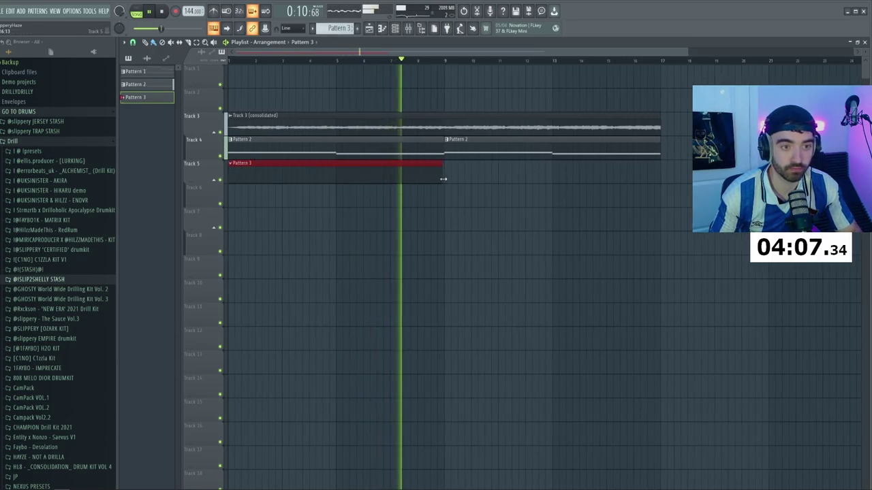
pyautogui.click(451, 179)
pyautogui.keyDown('ctrl'); pyautogui.scroll(-1, 354, 256); pyautogui.keyUp('ctrl')
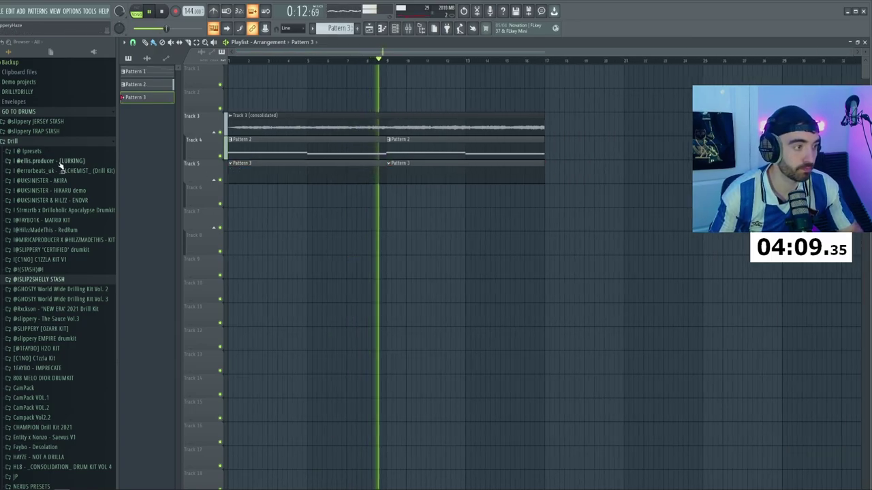
pyautogui.click(76, 250)
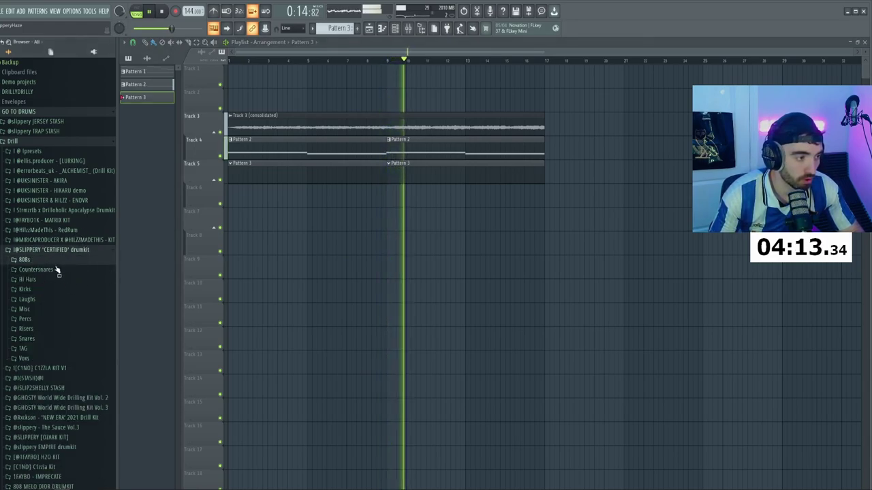
pyautogui.click(25, 260)
pyautogui.click(51, 277)
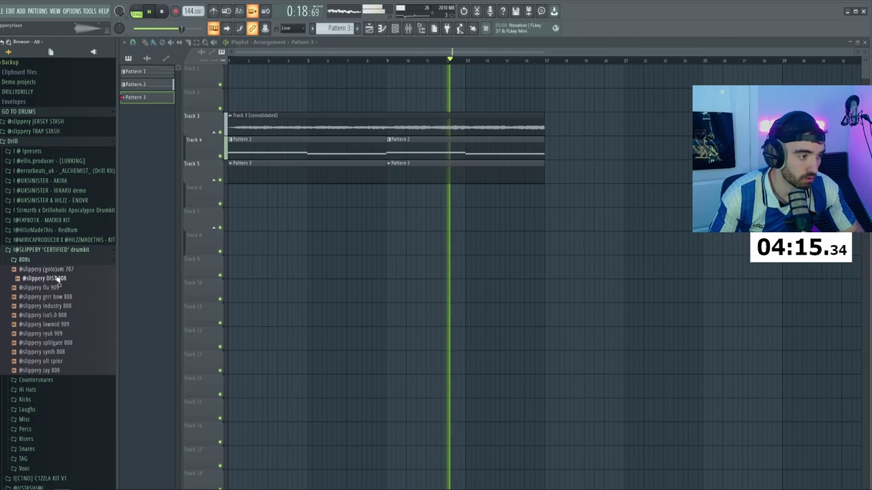
pyautogui.click(395, 29)
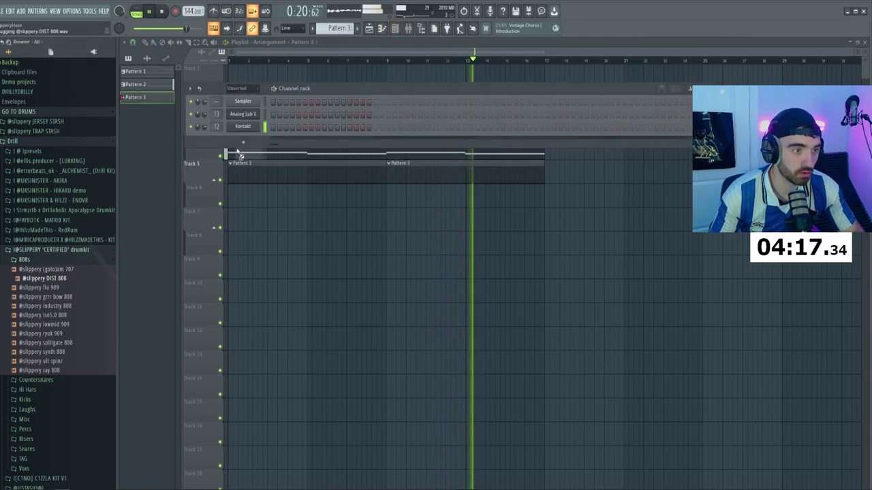
pyautogui.moveTo(240, 156); pyautogui.dragTo(217, 127)
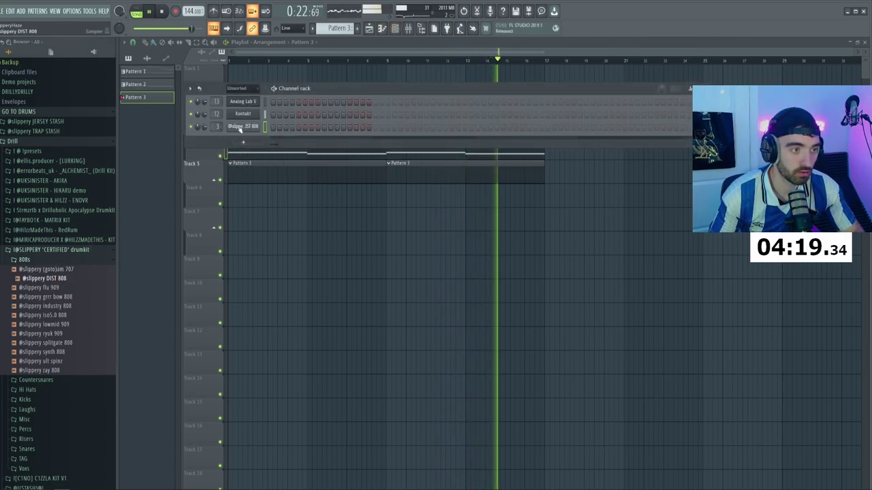
# - Check the DIST 808's volume envelope settings and open the channel's piano roll
pyautogui.click(240, 128)
pyautogui.click(169, 111)
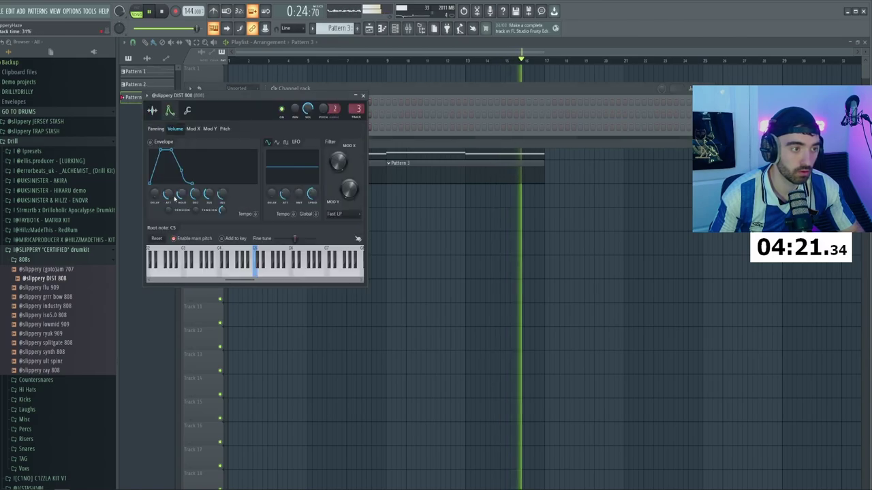
pyautogui.click(363, 97)
pyautogui.rightClick(263, 121)
pyautogui.click(272, 127)
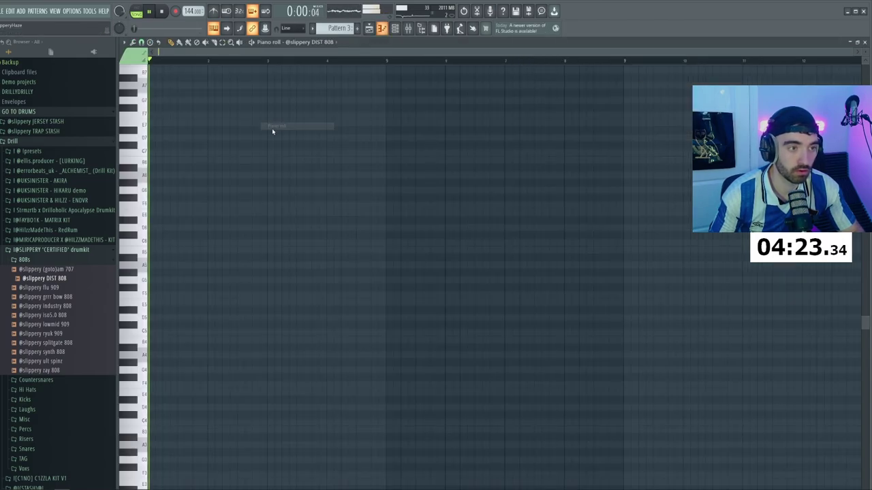
# - Copy the Analog Lab V melody notes from Pattern 1 into the Sampler channel of Pattern 3
pyautogui.click(395, 28)
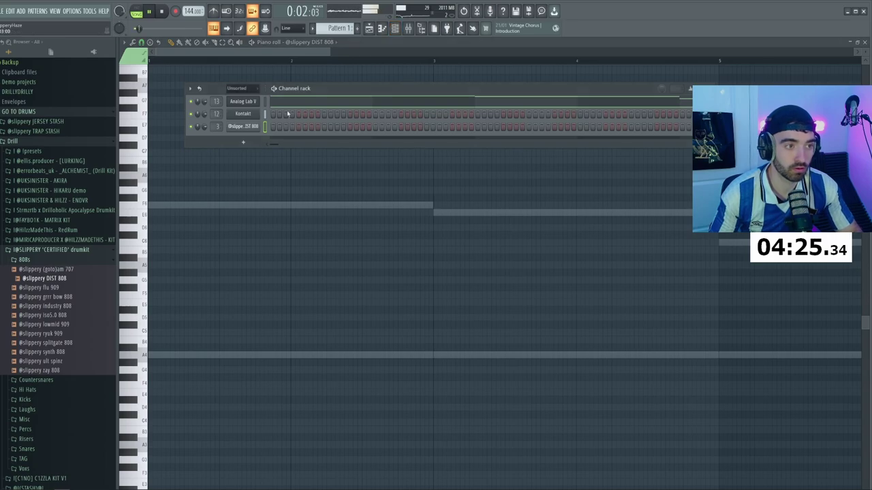
pyautogui.scroll(-1, 344, 26)
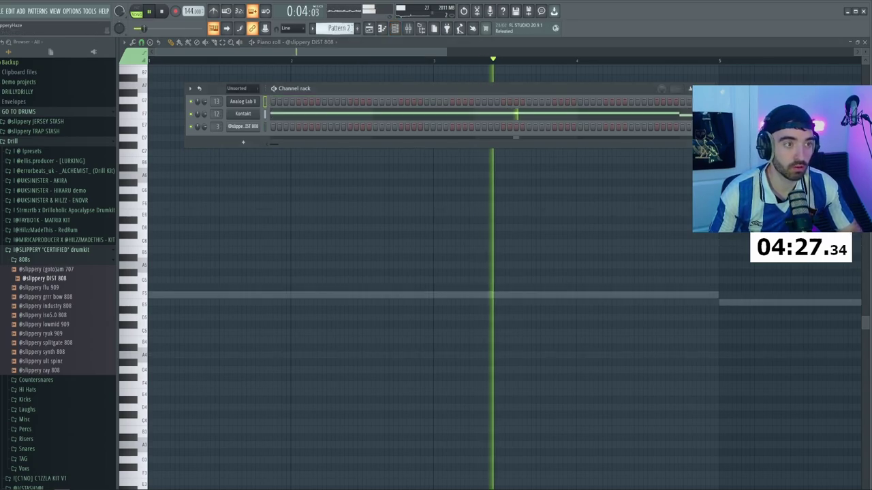
pyautogui.scroll(-1, 344, 26)
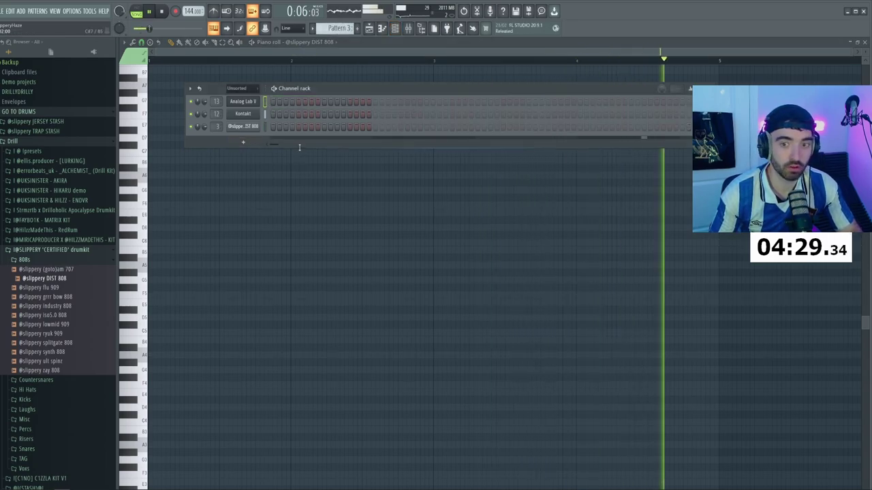
pyautogui.moveTo(299, 148); pyautogui.dragTo(290, 173)
pyautogui.click(266, 109)
pyautogui.hotkey('ctrl', 'v')
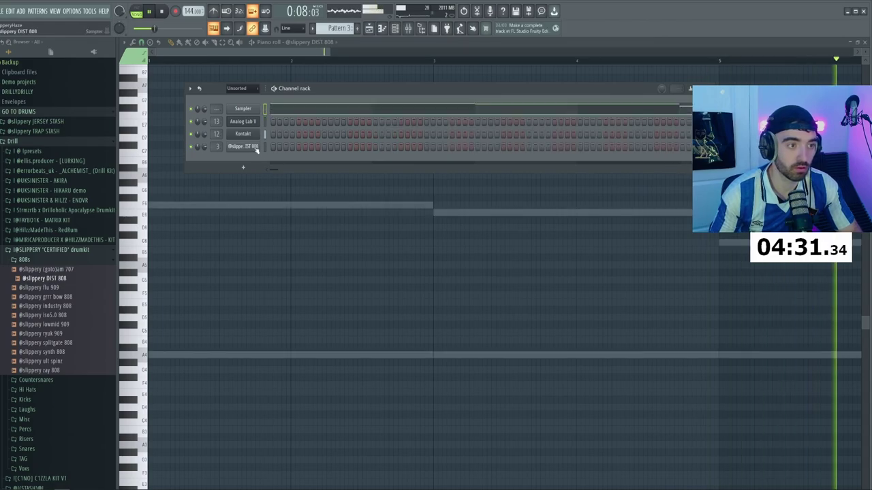
# - Reopen the DIST 808's piano roll and add a short C5 note at the start of bar 1
pyautogui.rightClick(256, 148)
pyautogui.click(275, 148)
pyautogui.rightClick(257, 145)
pyautogui.click(276, 145)
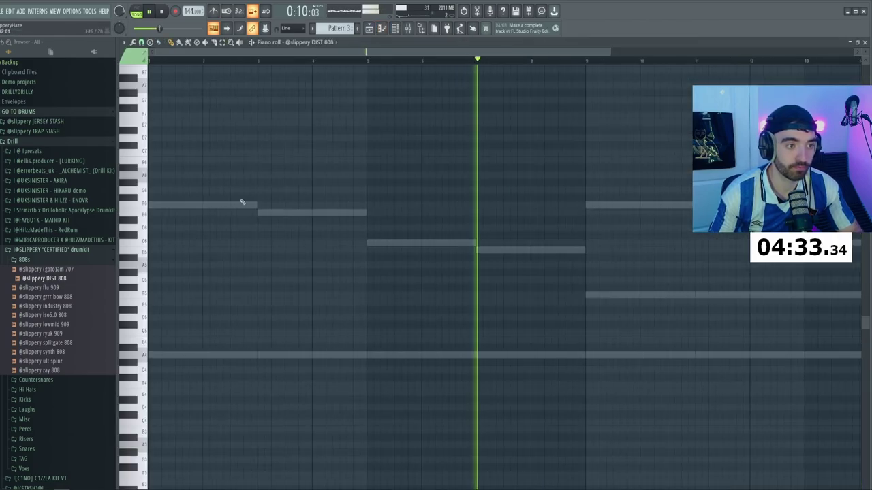
pyautogui.press('F6')
pyautogui.press('F6')
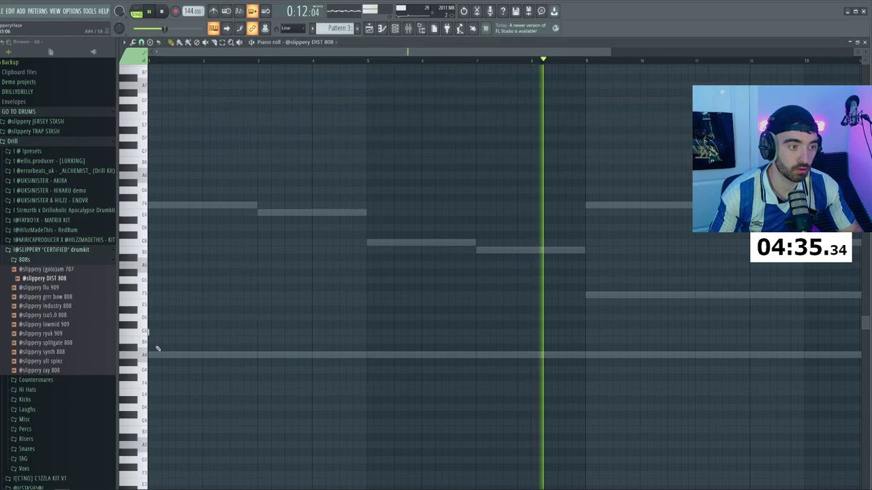
# - Raise the opening 808 note to A5 and play the pattern from the start several times
pyautogui.press('space')
pyautogui.press('space')
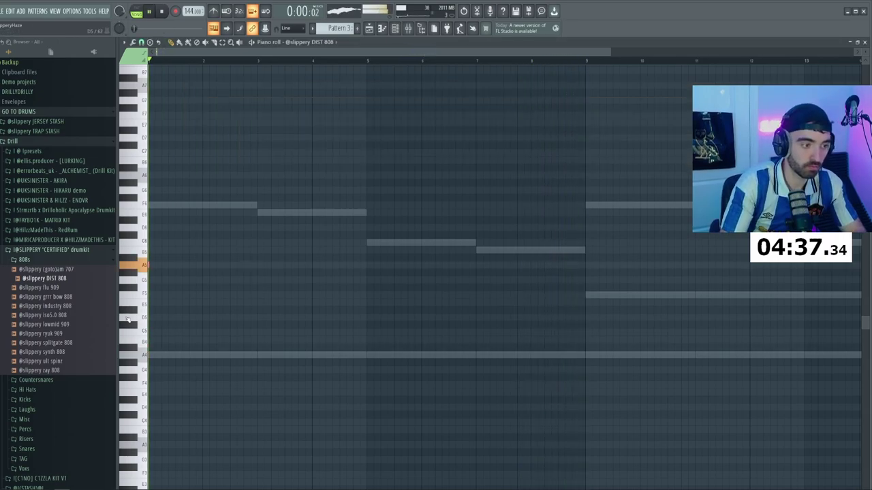
pyautogui.scroll(2, 182, 275)
pyautogui.press('space')
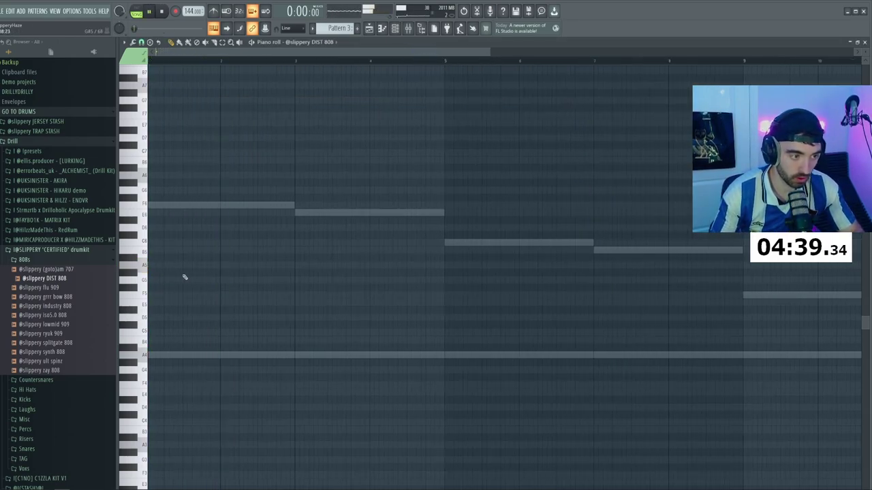
pyautogui.press('space')
pyautogui.scroll(-3, 163, 277)
pyautogui.scroll(2, 156, 277)
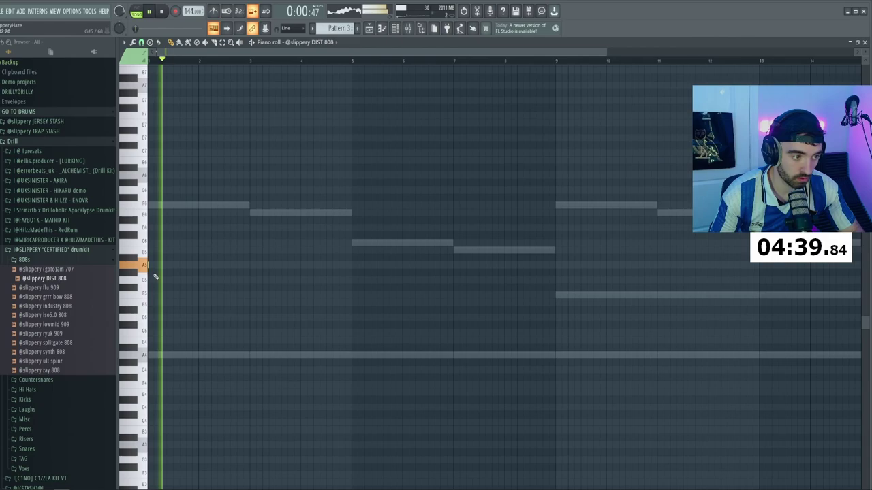
pyautogui.press('space')
pyautogui.scroll(1, 219, 269)
pyautogui.click(220, 267)
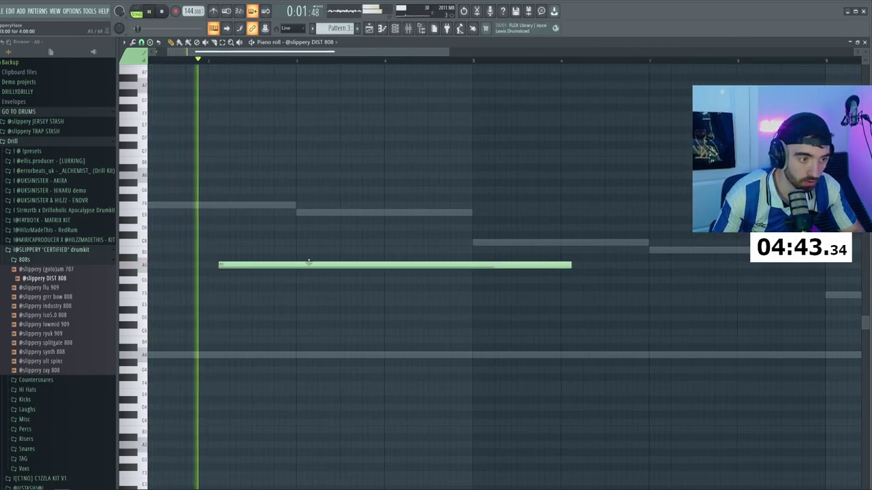
pyautogui.rightClick(307, 264)
pyautogui.press('space')
pyautogui.scroll(-2, 159, 276)
pyautogui.scroll(-1, 158, 275)
pyautogui.scroll(2, 149, 270)
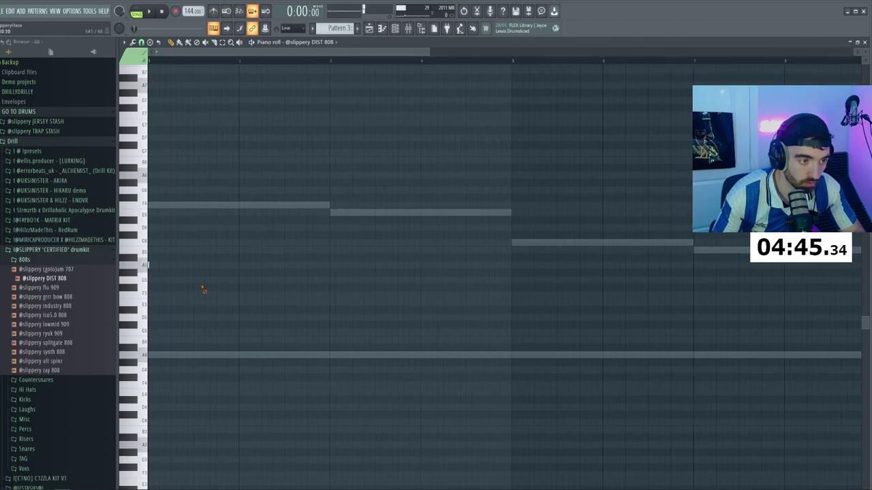
# - Place short 808 notes during playback: A5 early in bar 2, E5 at the start of bar 3, and E5 in bar 4
pyautogui.press('space')
pyautogui.click(250, 265)
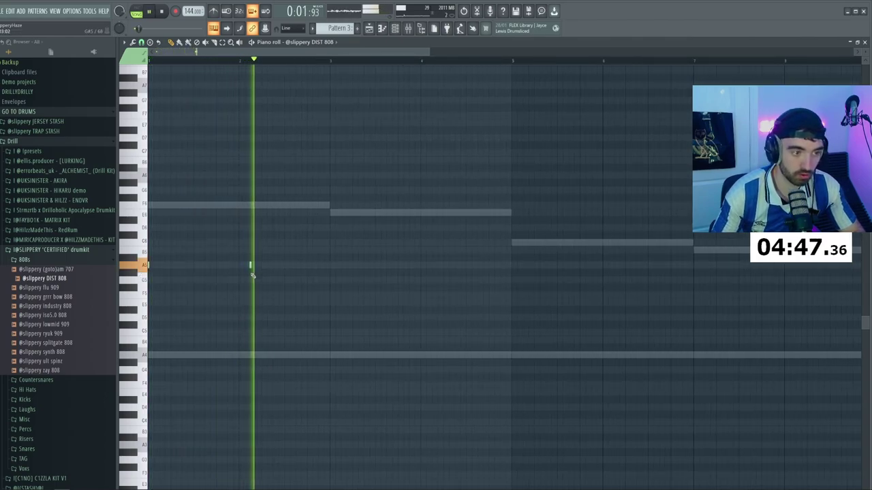
pyautogui.scroll(-2, 235, 273)
pyautogui.scroll(2, 233, 274)
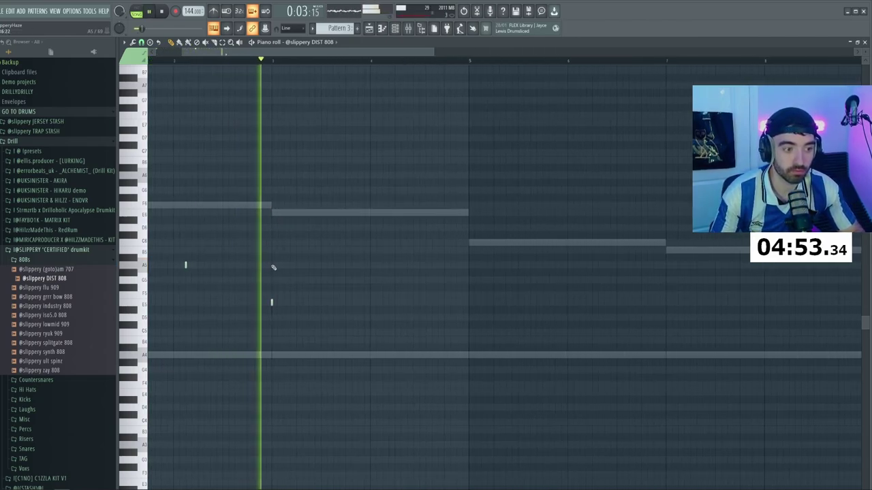
pyautogui.scroll(-2, 321, 311)
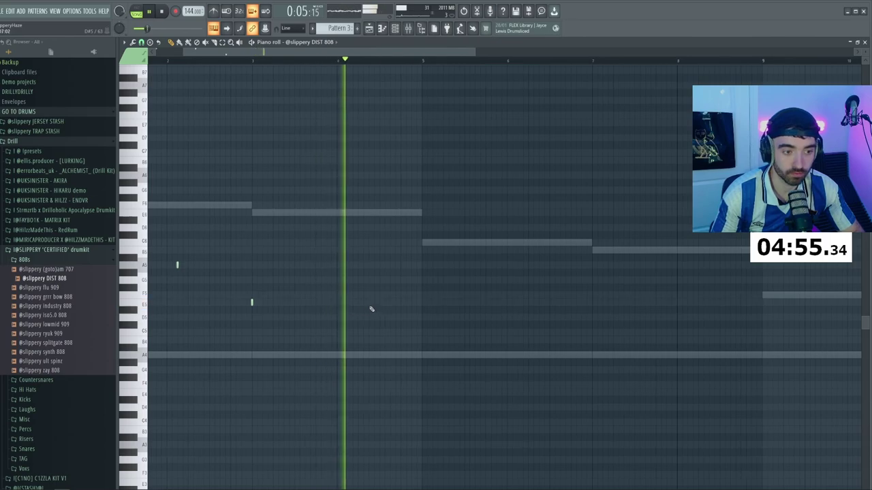
pyautogui.click(368, 302)
pyautogui.scroll(1, 393, 283)
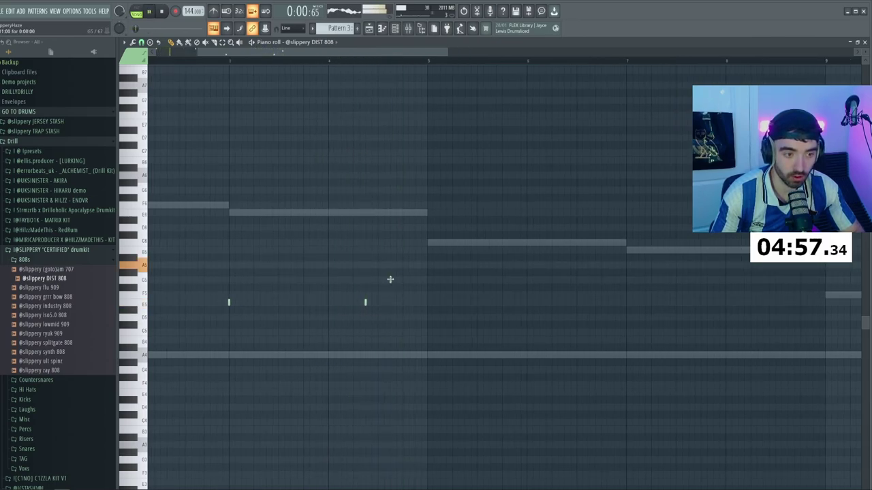
# - Add a short G5 note to the 808 line in the second half of bar 4 while the pattern plays
pyautogui.scroll(-2, 402, 287)
pyautogui.scroll(1, 402, 288)
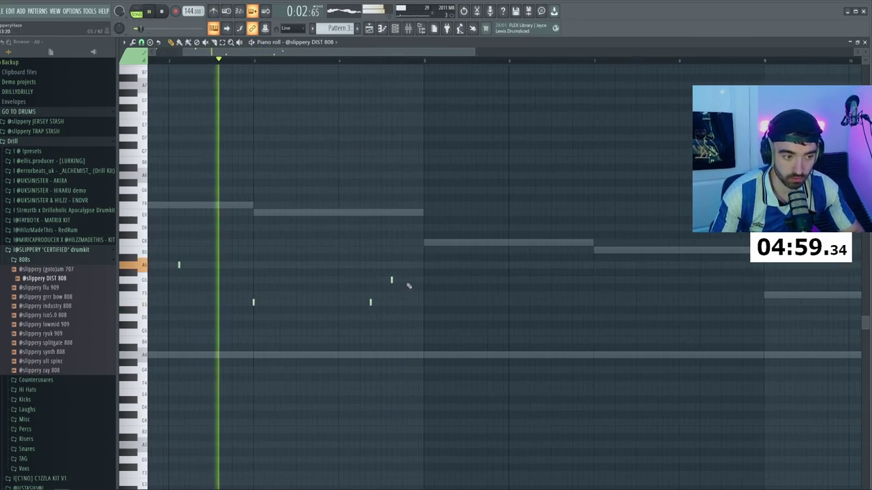
pyautogui.scroll(-1, 409, 286)
pyautogui.scroll(-2, 408, 286)
pyautogui.scroll(3, 384, 298)
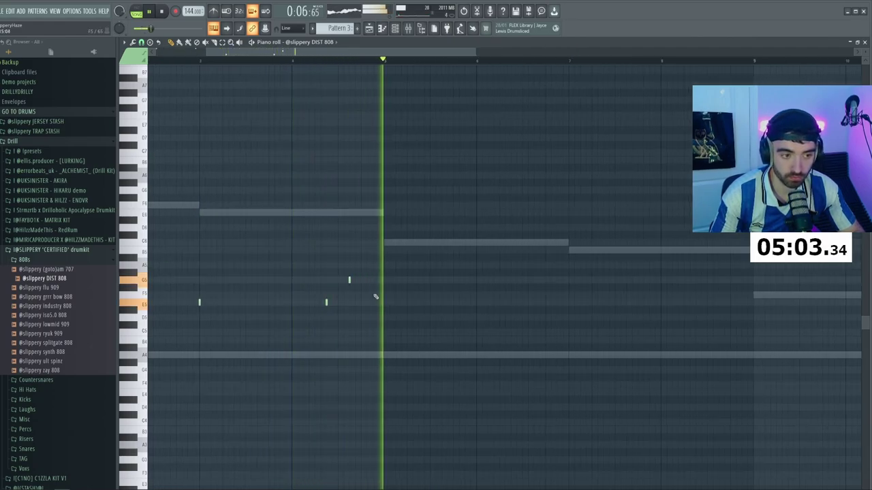
# - Enable Cut itself for the DIST 808 channel and replay its pattern from within bar 3
pyautogui.press('F6')
pyautogui.rightClick(258, 146)
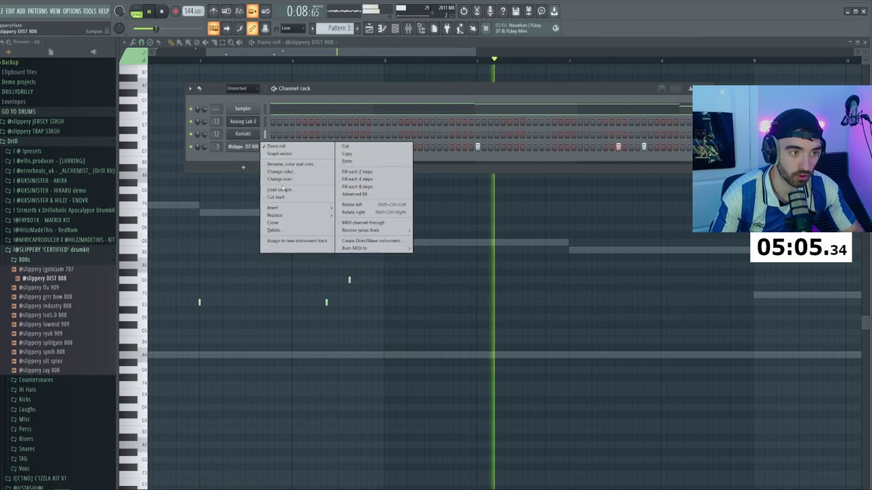
pyautogui.click(286, 199)
pyautogui.press('space')
pyautogui.press('F6')
pyautogui.click(271, 61)
pyautogui.press('space')
# - Place a short C6 note at the start of bar 5 in the 808 line
pyautogui.scroll(2, 340, 197)
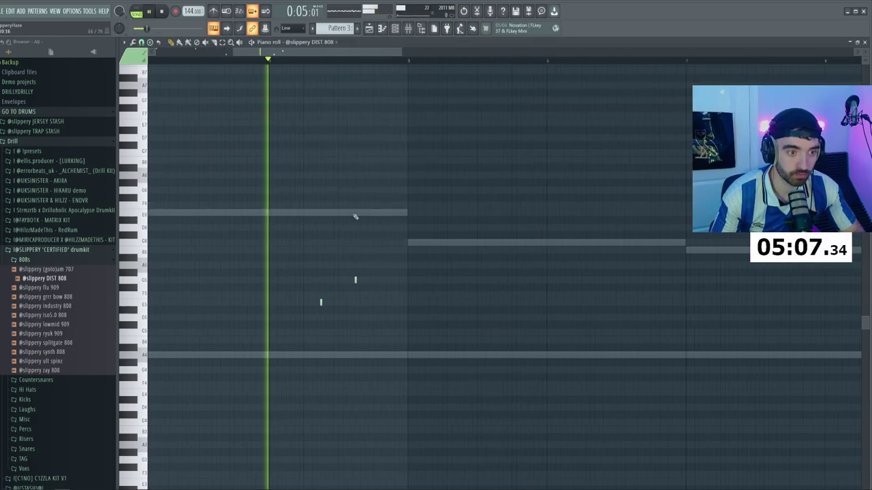
pyautogui.click(412, 243)
pyautogui.scroll(-3, 413, 244)
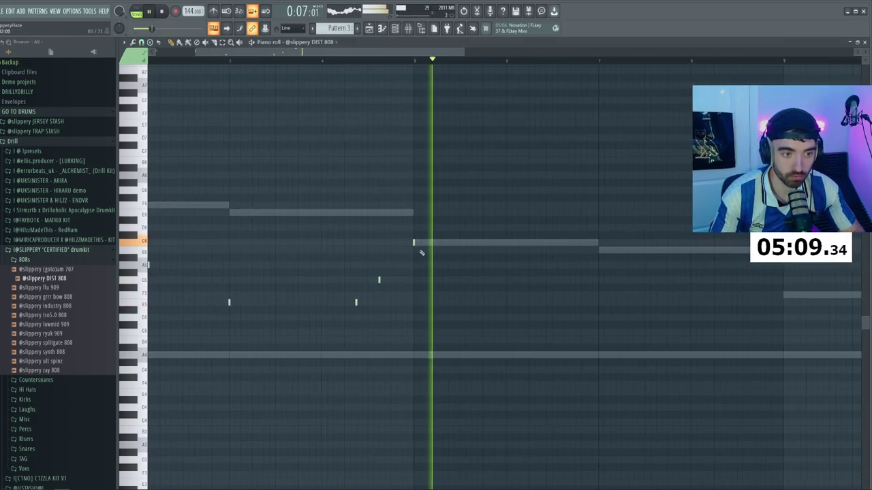
# - Try the bar 4 G5 note at a later spot near the bar's end, and put it back where it was
pyautogui.press('space')
pyautogui.press('space')
pyautogui.scroll(2, 387, 278)
pyautogui.rightClick(374, 281)
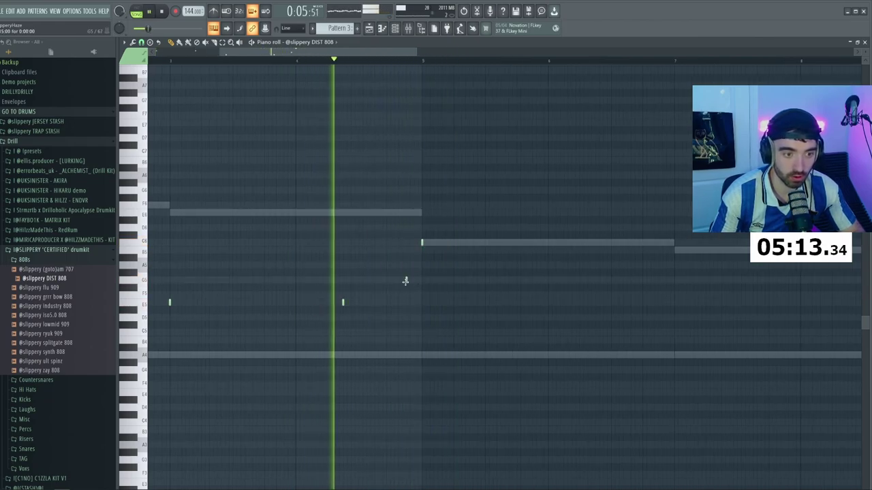
pyautogui.click(406, 280)
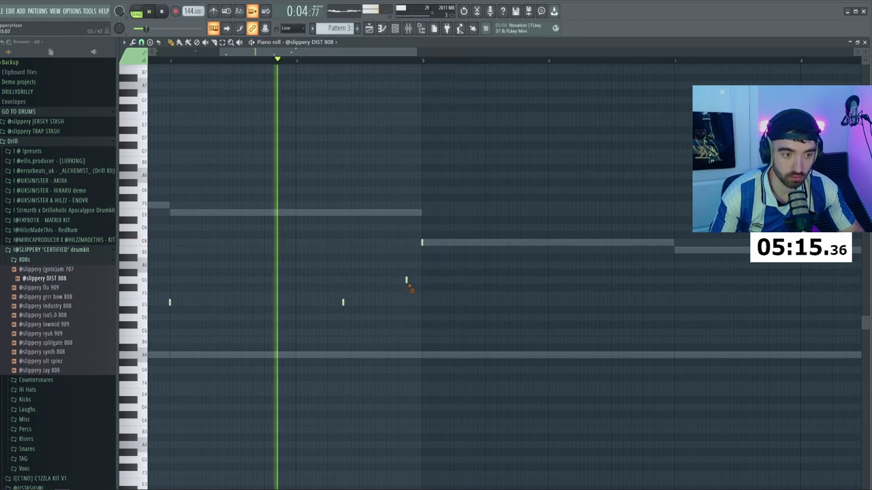
pyautogui.rightClick(406, 280)
pyautogui.click(374, 282)
# - Delete the E5 note in bar 4 of the 808 line
pyautogui.rightClick(343, 302)
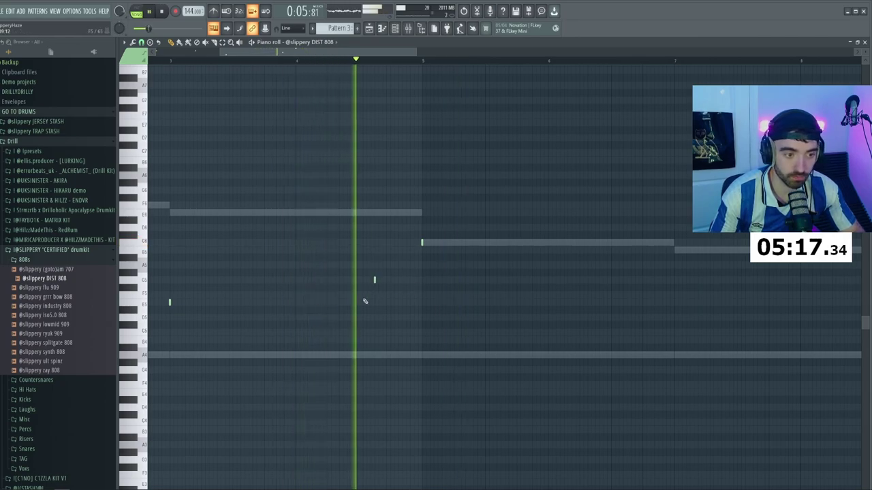
pyautogui.scroll(-3, 385, 285)
pyautogui.scroll(-2, 427, 257)
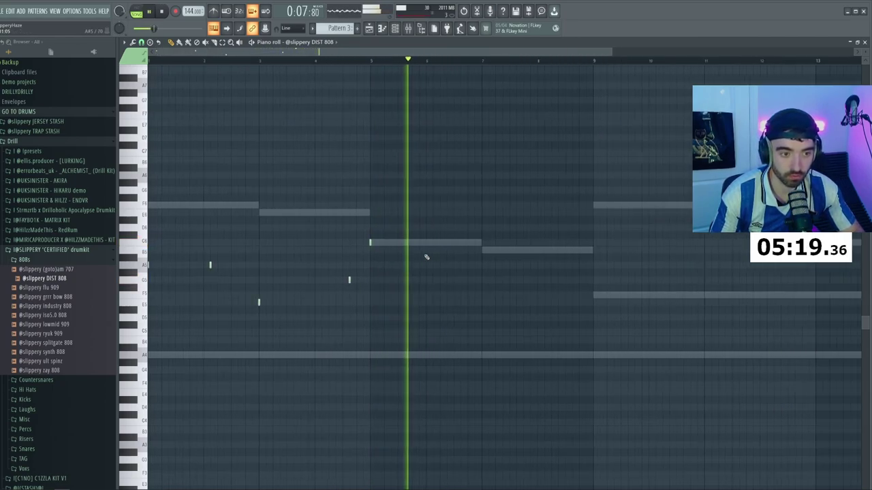
# - Drop the bar 5 opening note one octave to C5 and add two more evenly spaced C5 notes in that bar
pyautogui.moveTo(386, 246); pyautogui.dragTo(358, 234)
pyautogui.hotkey('ctrl', 'Down')
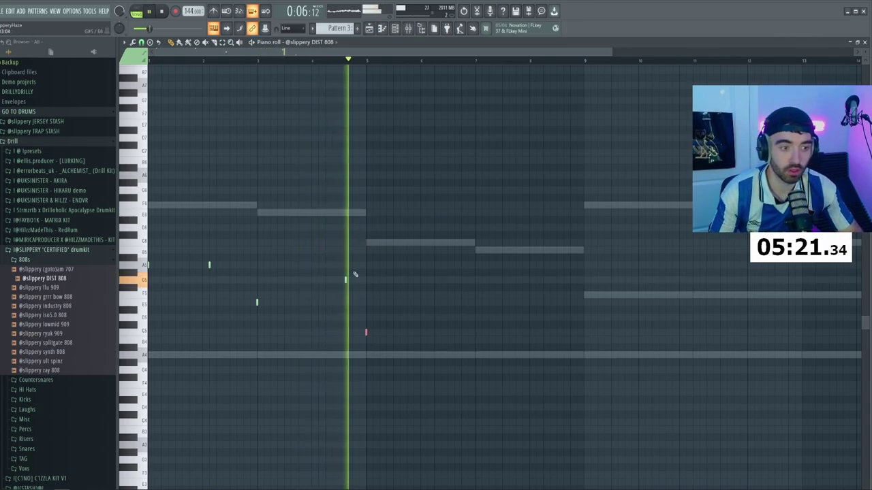
pyautogui.click(390, 333)
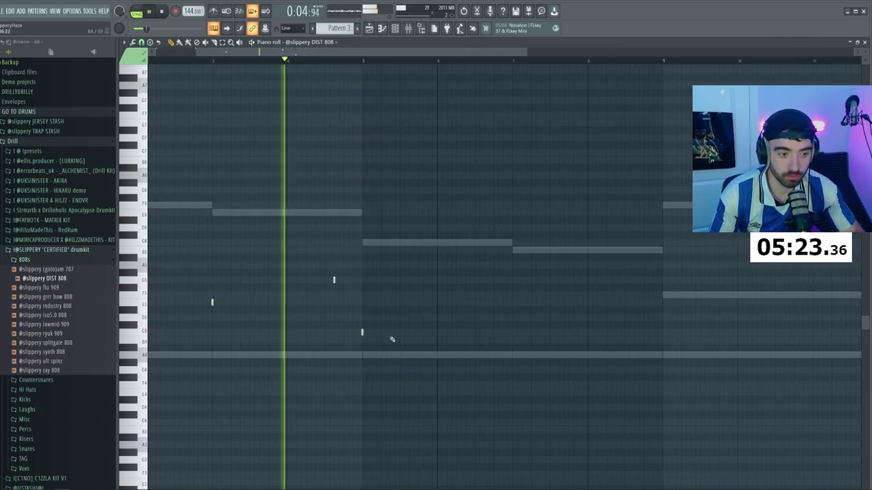
pyautogui.scroll(-1, 394, 339)
pyautogui.rightClick(365, 332)
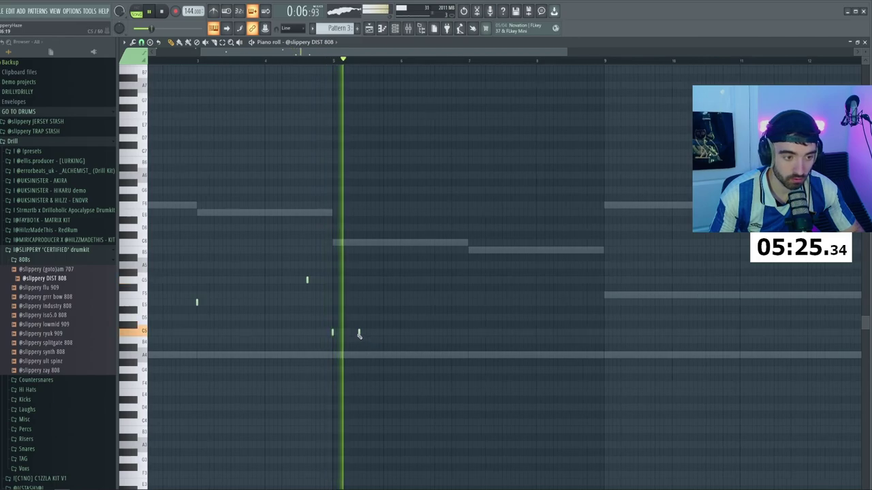
pyautogui.scroll(3, 361, 338)
pyautogui.click(361, 334)
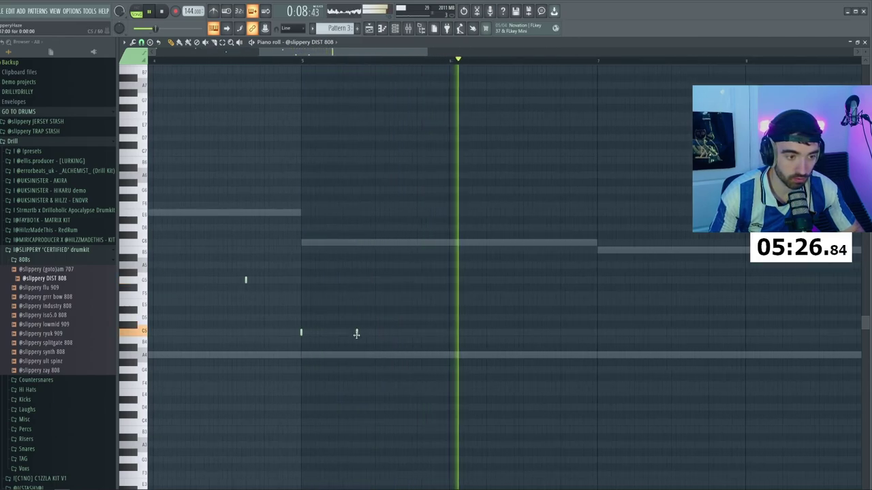
pyautogui.scroll(-1, 411, 336)
pyautogui.click(411, 334)
pyautogui.scroll(-2, 410, 346)
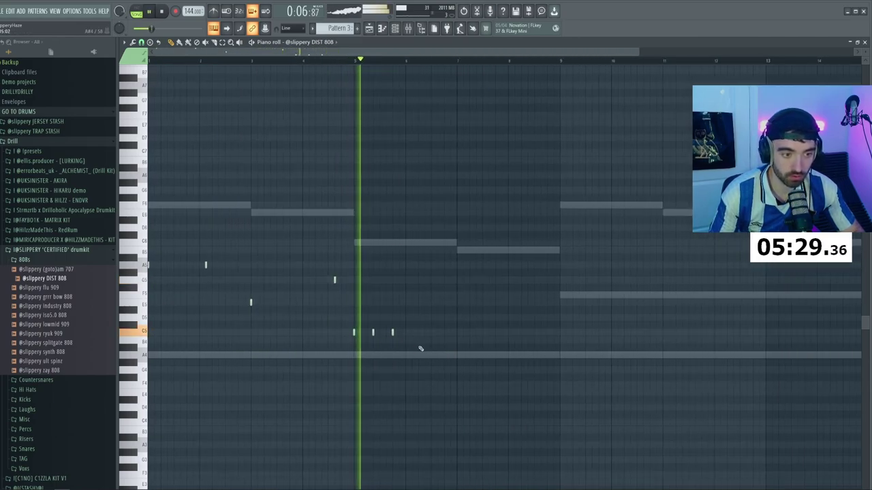
# - Add a descending F5, E5, C5, B4 run in the second half of bar 6 and an A5 at the start of bar 7
pyautogui.scroll(-1, 416, 348)
pyautogui.scroll(1, 343, 350)
pyautogui.scroll(3, 351, 348)
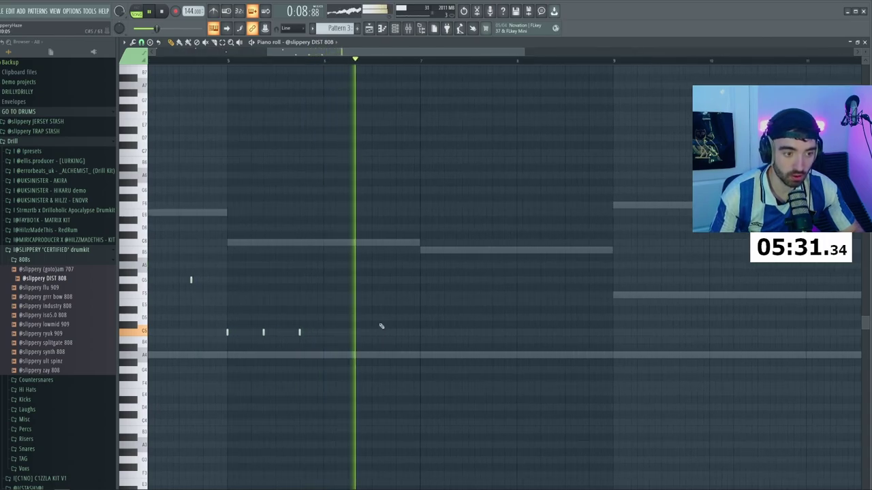
pyautogui.scroll(1, 385, 298)
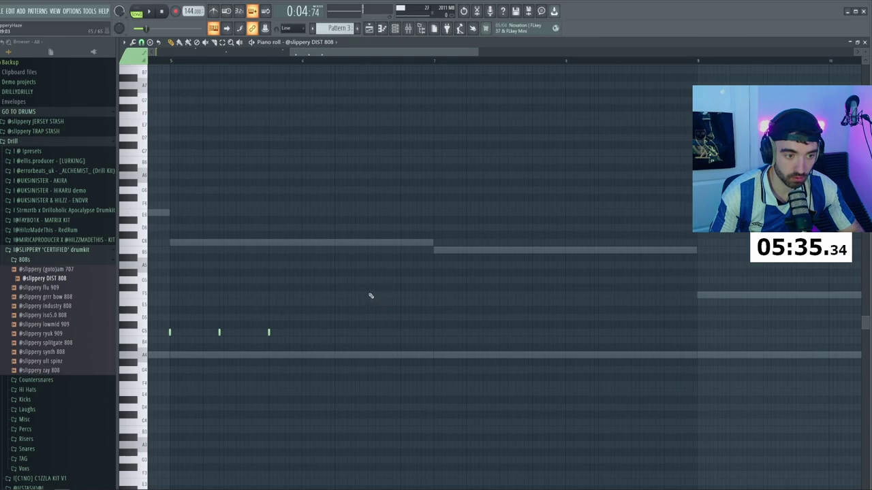
pyautogui.scroll(-2, 386, 305)
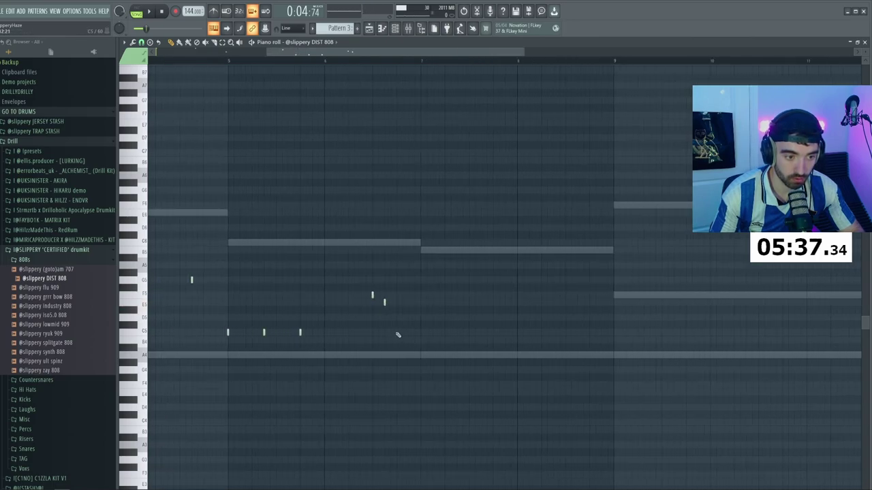
pyautogui.scroll(-3, 411, 346)
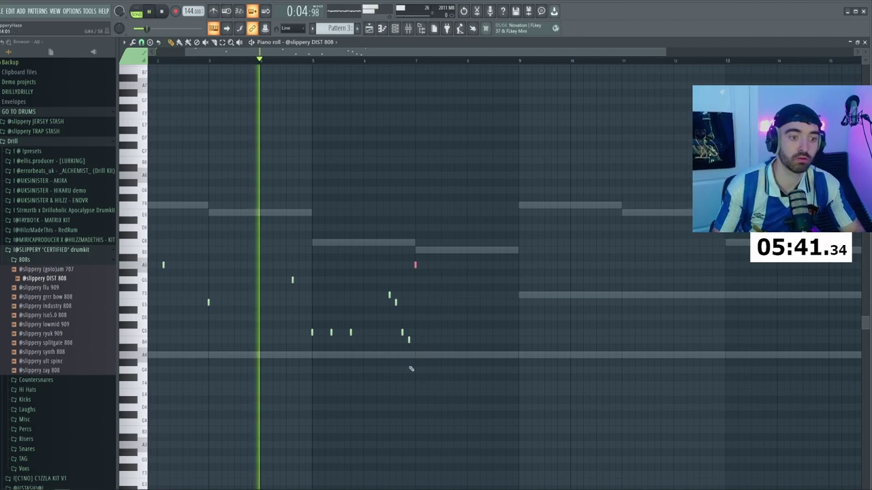
pyautogui.scroll(-2, 413, 367)
pyautogui.keyDown('ctrl'); pyautogui.click(389, 370); pyautogui.keyUp('ctrl')
pyautogui.scroll(2, 339, 342)
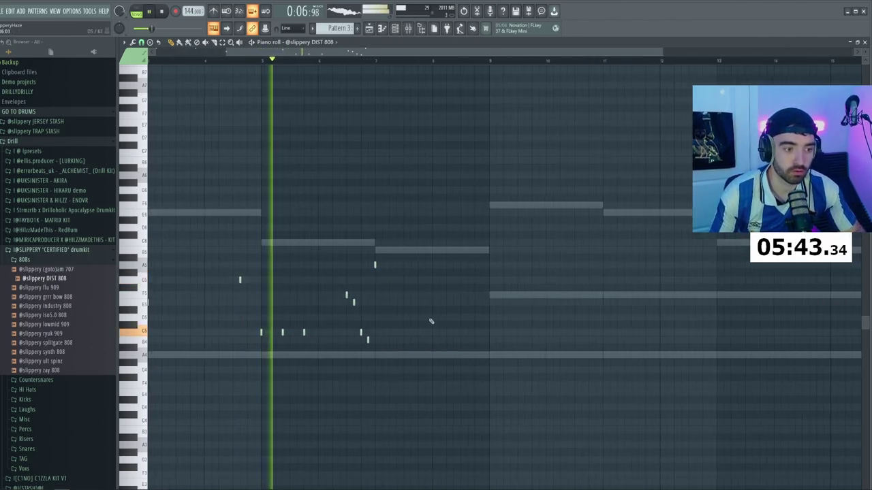
# - Add a second A5 note in the first half of bar 7 and lower it one octave to A4
pyautogui.scroll(-2, 426, 310)
pyautogui.scroll(1, 405, 314)
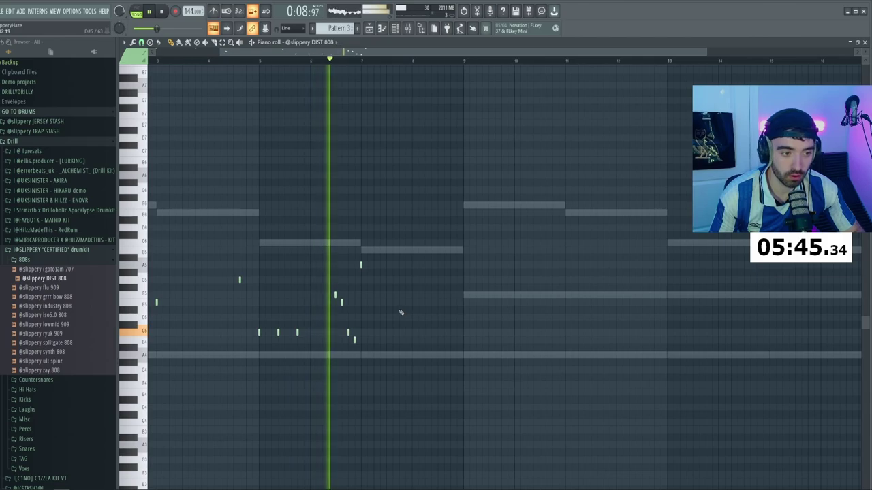
pyautogui.scroll(1, 385, 307)
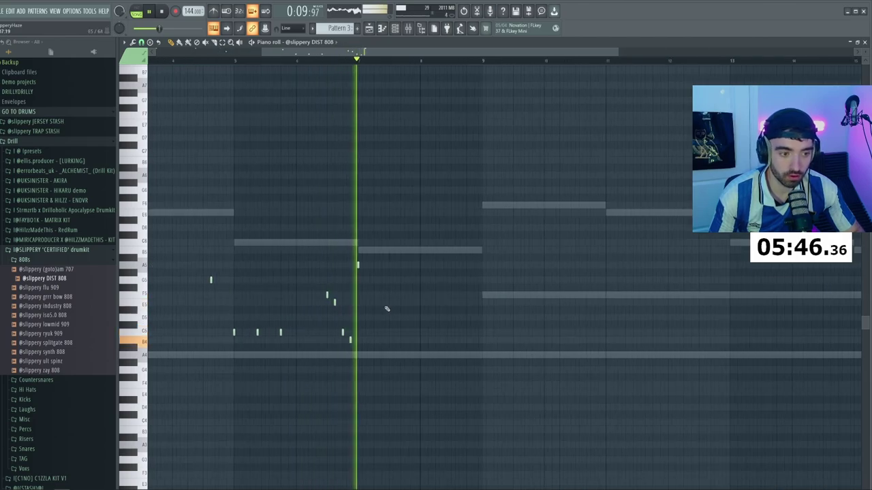
pyautogui.scroll(1, 386, 271)
pyautogui.scroll(-2, 384, 270)
pyautogui.click(382, 266)
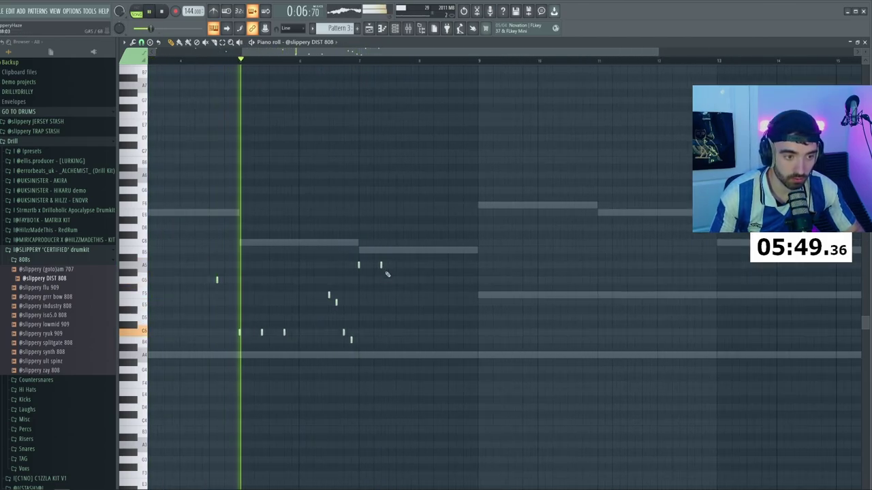
pyautogui.moveTo(387, 274); pyautogui.dragTo(377, 253)
pyautogui.scroll(1, 377, 252)
pyautogui.hotkey('ctrl', 'Down')
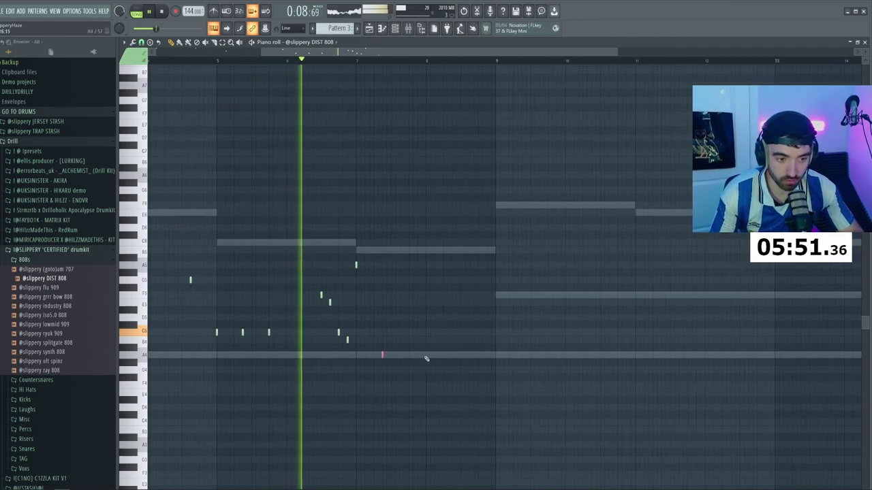
# - Add an A4 note just past the middle of bar 8, and close the bar with short F5, F5, E5 and E5 notes
pyautogui.scroll(2, 431, 357)
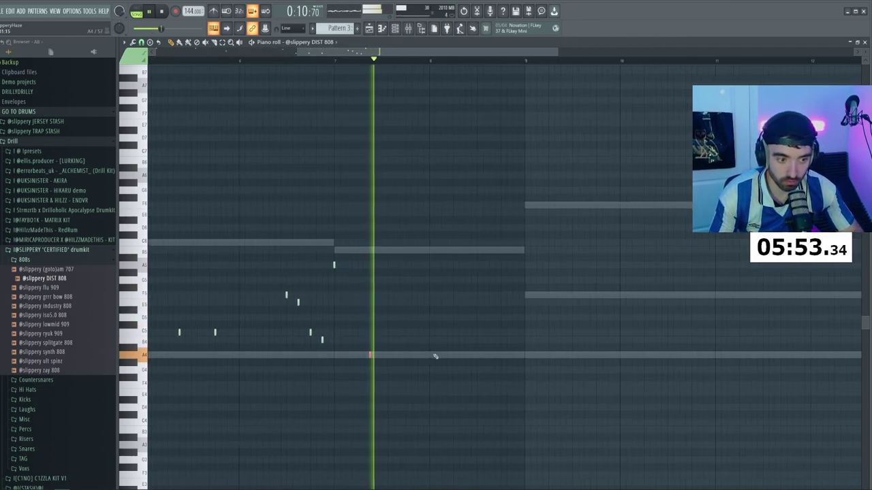
pyautogui.scroll(3, 482, 357)
pyautogui.click(483, 356)
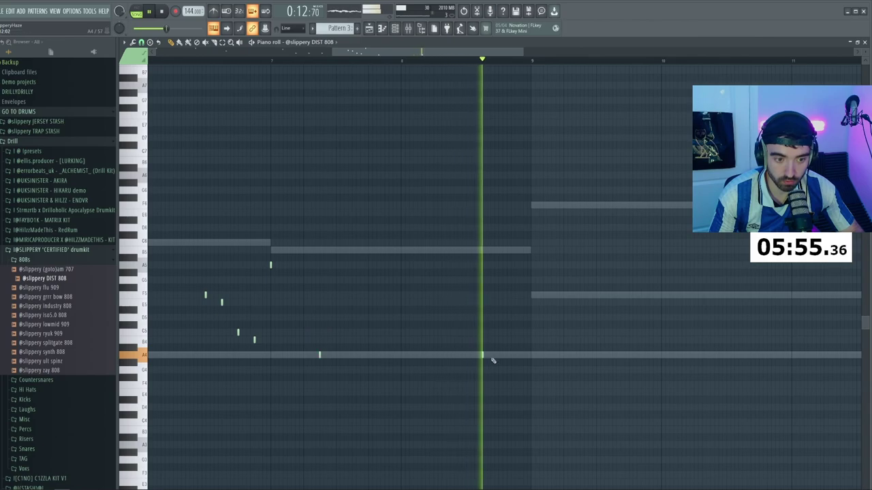
pyautogui.press('space')
pyautogui.scroll(1, 501, 330)
pyautogui.scroll(3, 499, 295)
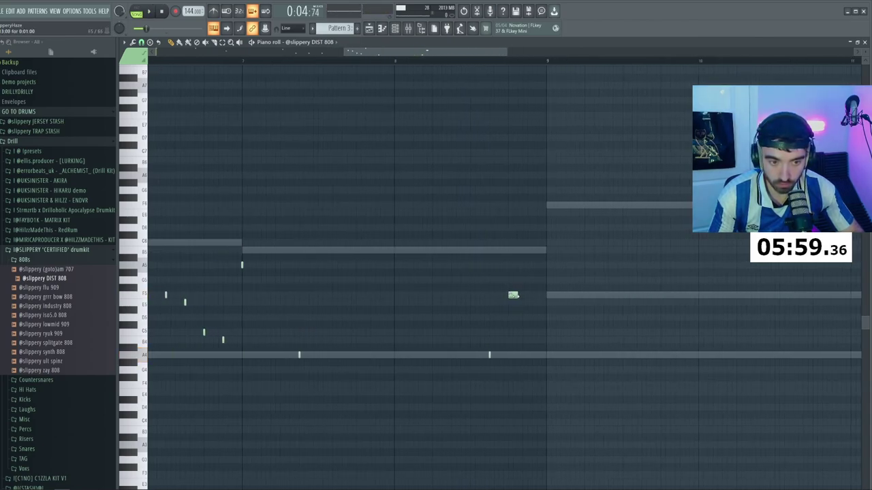
pyautogui.scroll(-2, 529, 300)
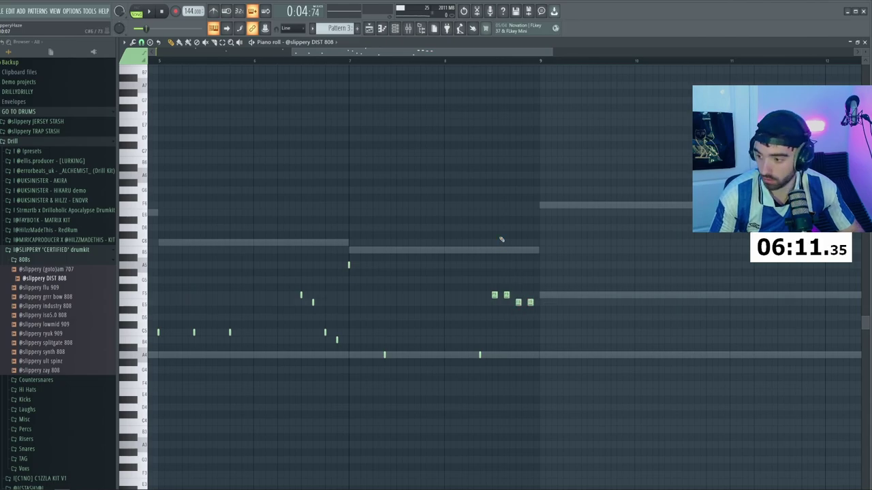
# - Lengthen the 808 notes across bars 1 to 8 so each one reaches the next and the last E5 ends at bar 9
pyautogui.scroll(-3, 502, 239)
pyautogui.hotkey('ctrl', 'a')
pyautogui.moveTo(456, 62); pyautogui.dragTo(449, 62)
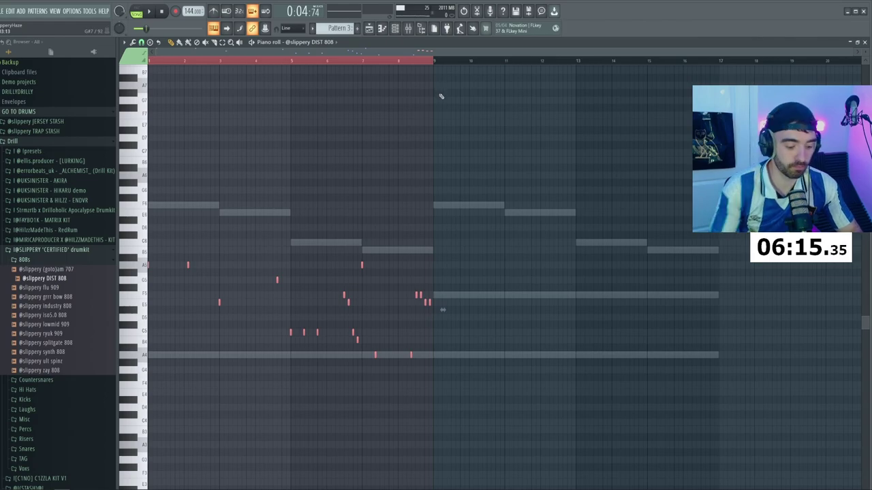
pyautogui.scroll(4, 440, 97)
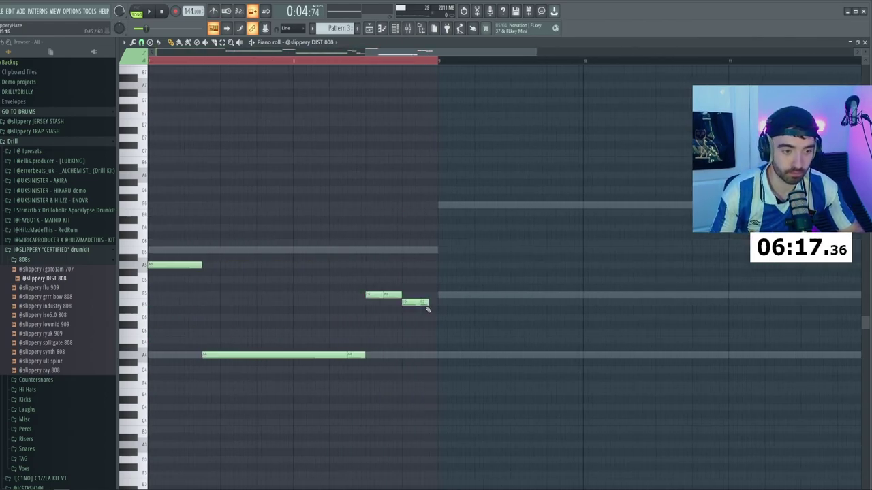
pyautogui.scroll(-4, 380, 200)
pyautogui.hotkey('ctrl', 'a')
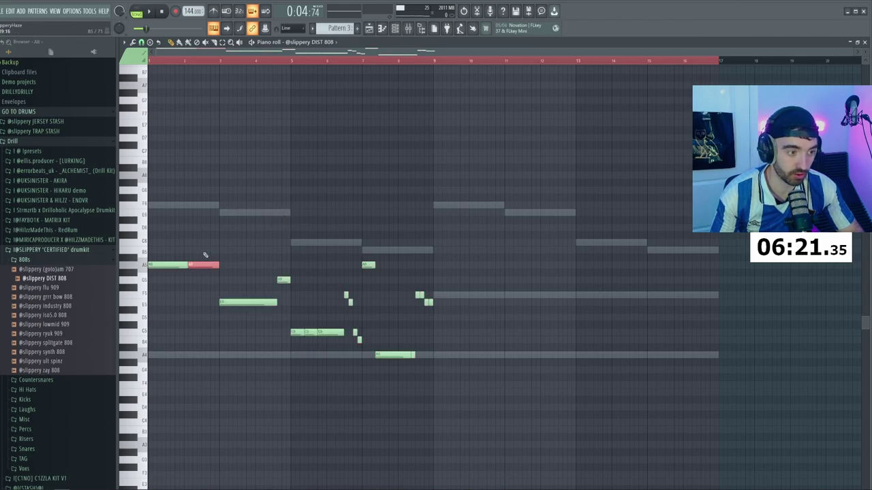
# - Show the playlist and channel rack, and add [GHOSTY] 1UP 1 from the @!SLIP2SHELLY STASH Hats & Countersnares folder as a new channel
pyautogui.click(369, 30)
pyautogui.click(394, 28)
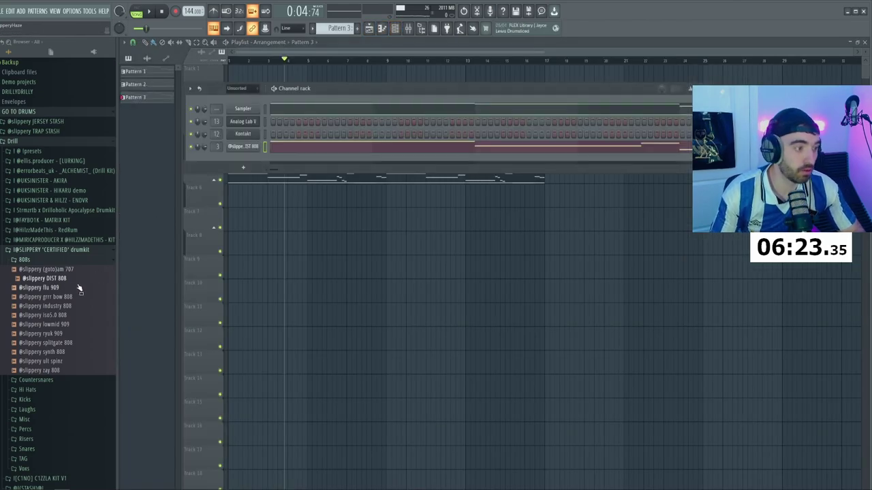
pyautogui.click(50, 260)
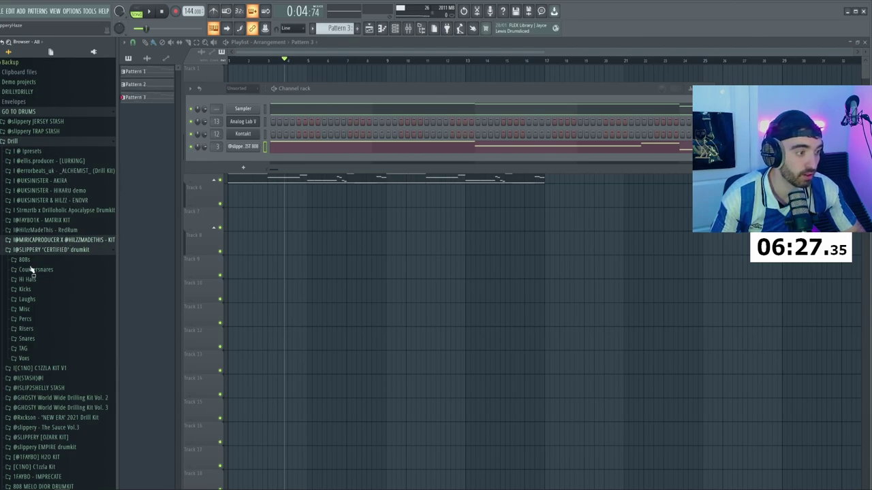
pyautogui.click(49, 249)
pyautogui.click(61, 280)
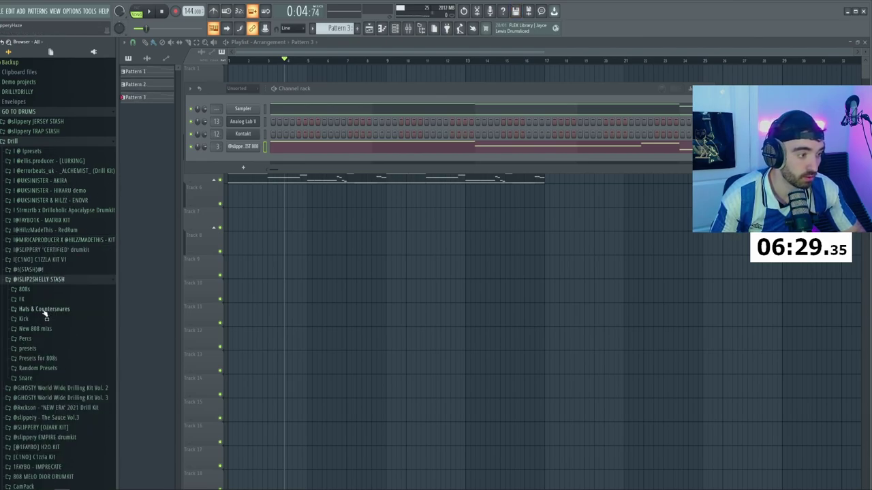
pyautogui.click(43, 309)
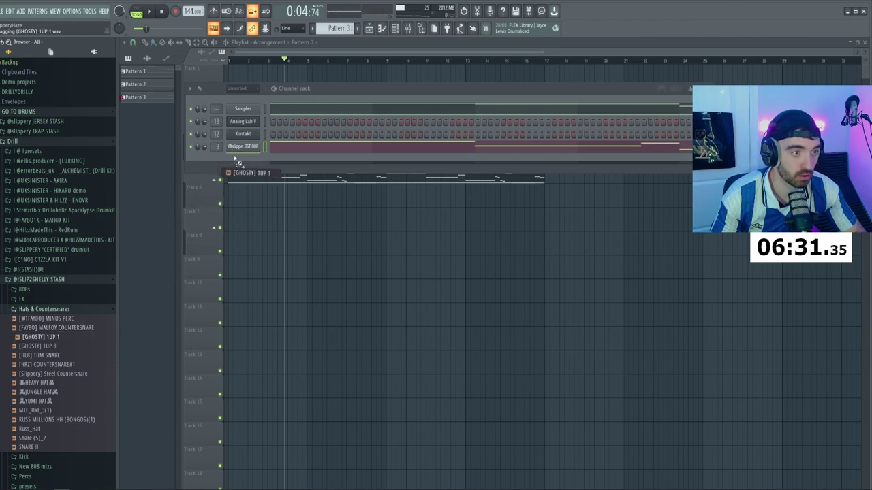
pyautogui.moveTo(239, 163); pyautogui.dragTo(240, 165)
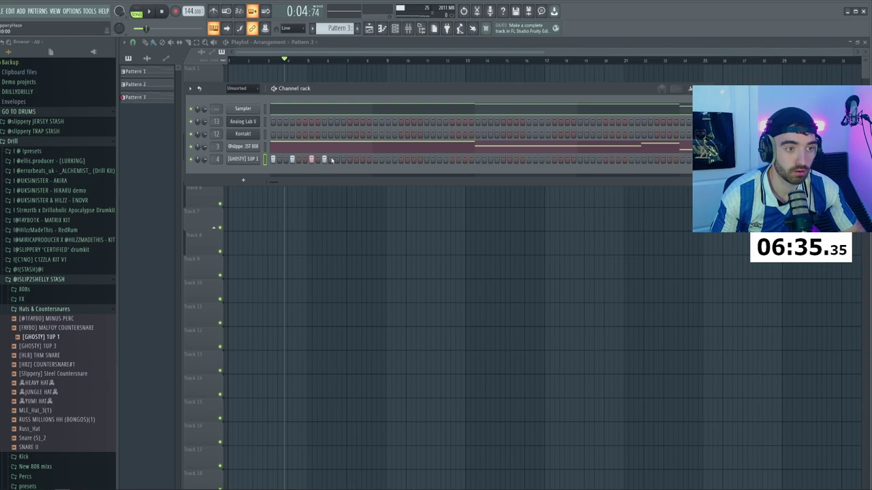
# - Delete all the Sampler melody notes in bars 9 to 16, leaving only the first eight bars
pyautogui.rightClick(261, 160)
pyautogui.click(286, 160)
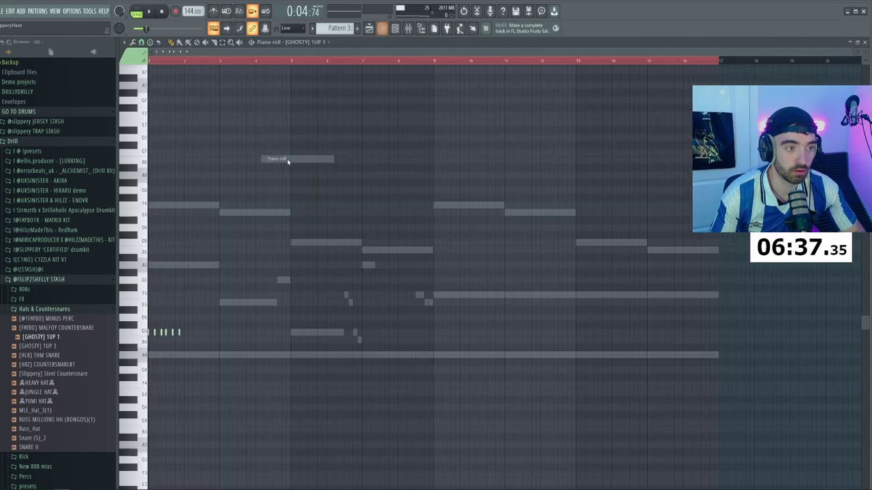
pyautogui.doubleClick(475, 203)
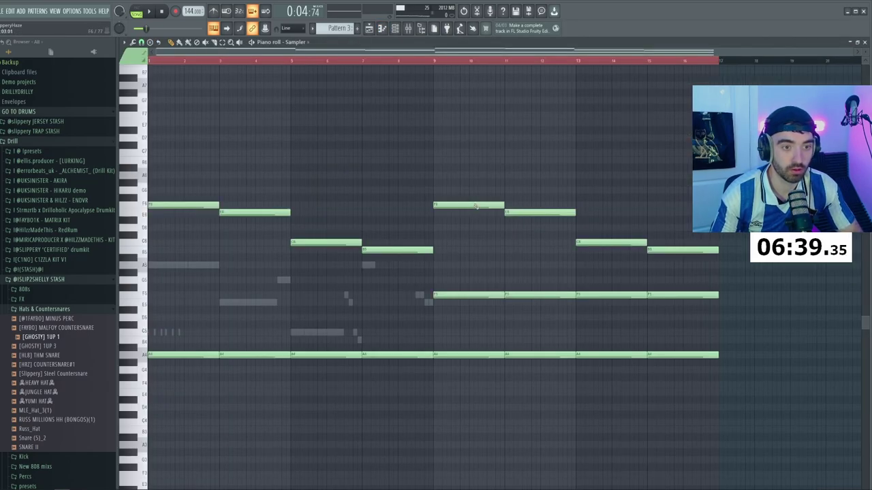
pyautogui.moveTo(714, 380); pyautogui.dragTo(470, 168)
pyautogui.press('Delete')
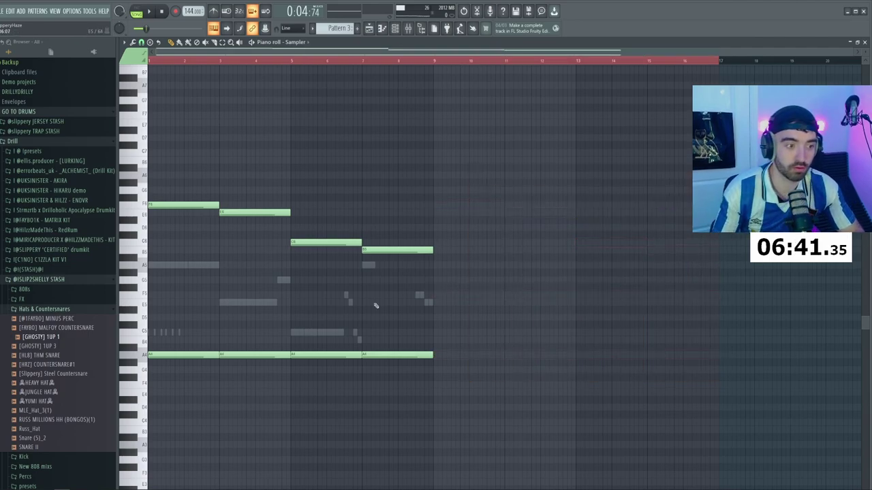
# - Repeat the one-bar hat pattern of the [GHOSTY] 1UP 1 channel so it fills bars 1 to 8
pyautogui.click(307, 43)
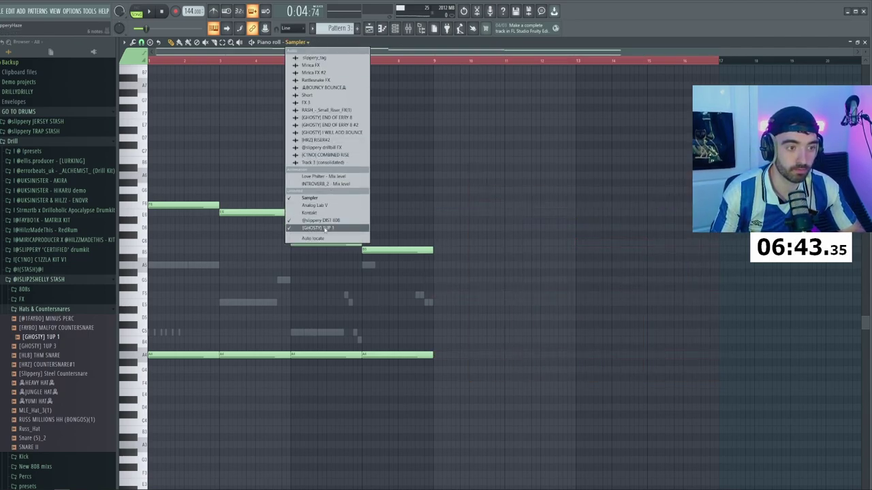
pyautogui.click(325, 229)
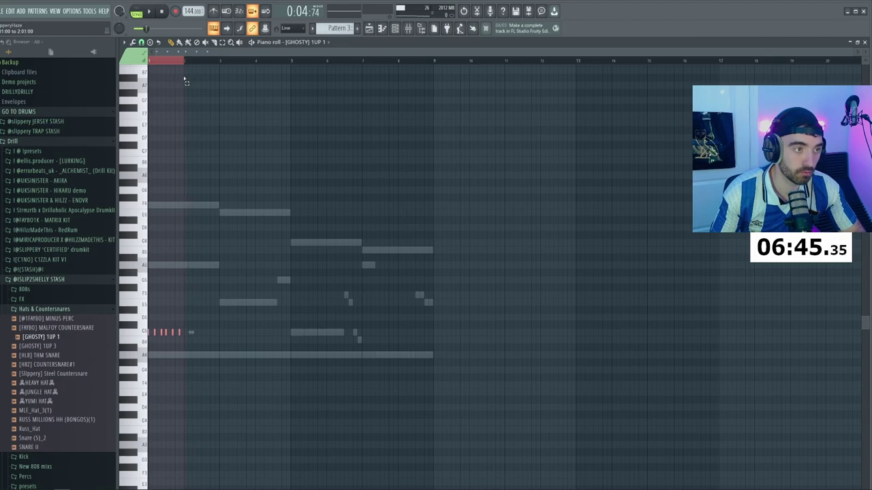
pyautogui.scroll(5, 187, 81)
pyautogui.scroll(-4, 267, 81)
pyautogui.hotkey('ctrl', 'b')
pyautogui.hotkey('ctrl', 'b')
pyautogui.hotkey('ctrl', 'b')
pyautogui.hotkey('ctrl', 'b')
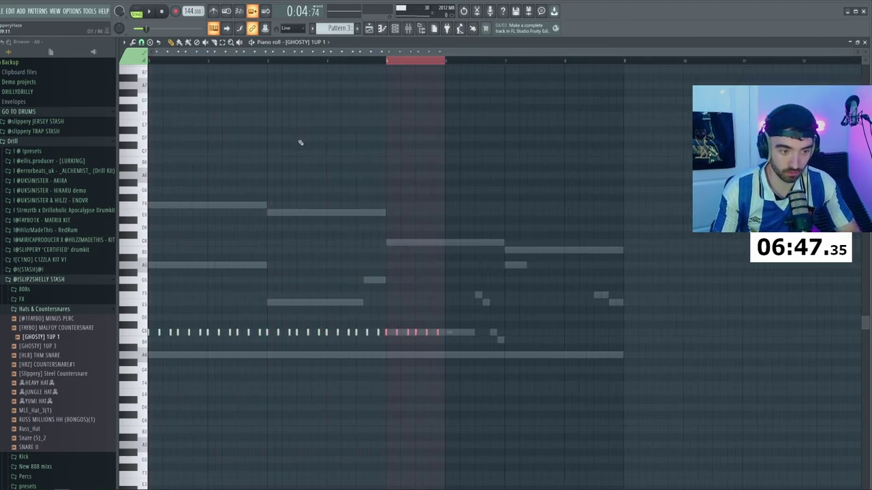
pyautogui.hotkey('ctrl', 'b')
pyautogui.hotkey('ctrl', 'b')
pyautogui.hotkey('ctrl', 'b')
pyautogui.hotkey('ctrl', 'a')
# - Play the pattern and check the HI HATS track level in the mixer
pyautogui.press('space')
pyautogui.press('F6')
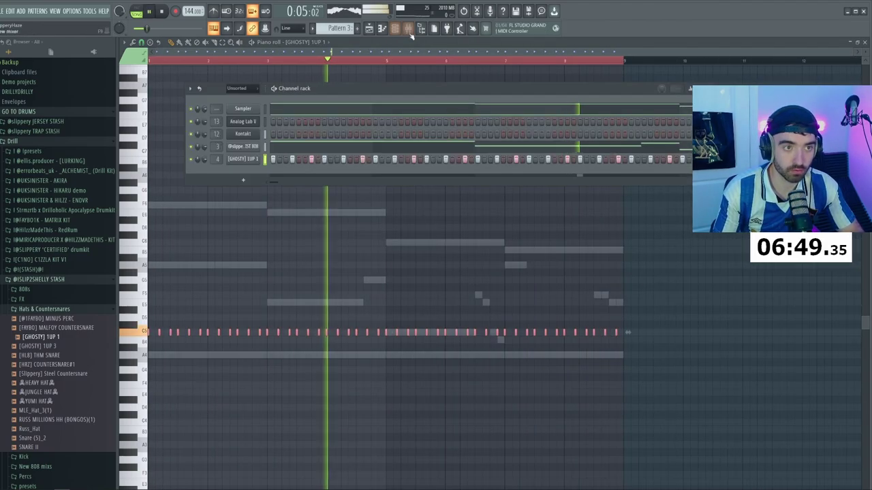
pyautogui.press('F9')
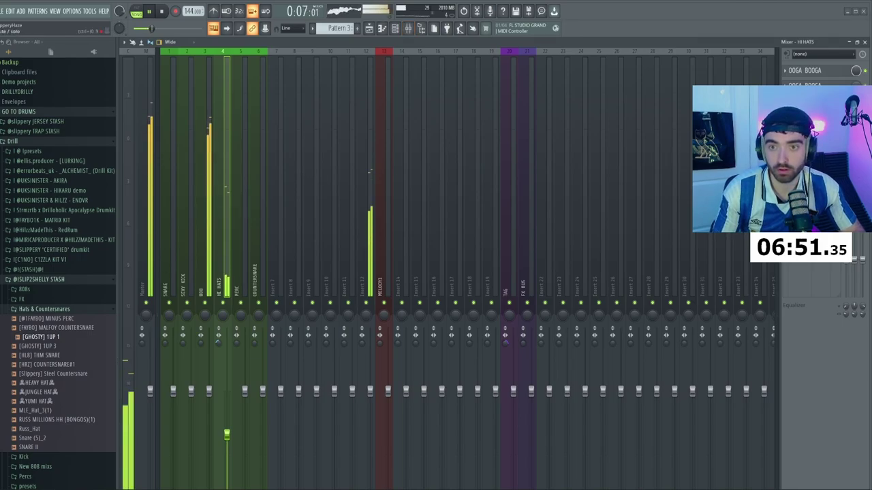
# - Add VILLAGE [ SNARE ] from the @!SLIP2SHELLY STASH Snare folder as a new channel, with a hit halfway through bar 1
pyautogui.press('F6')
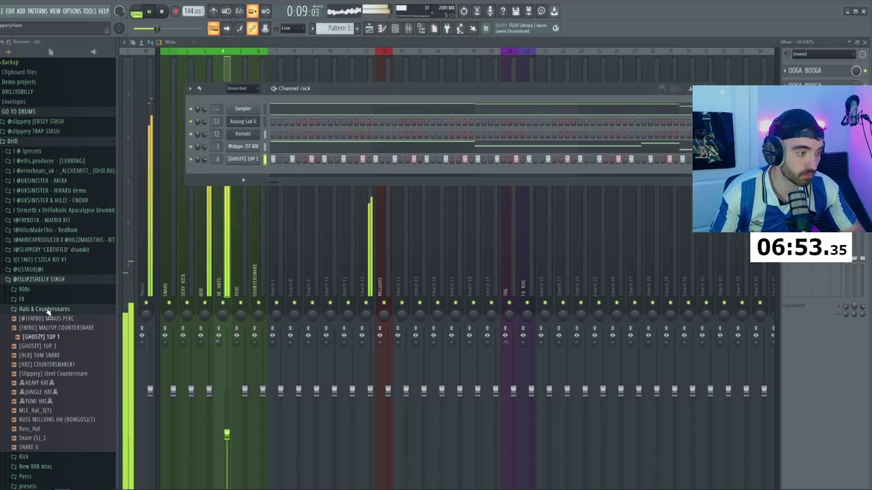
pyautogui.click(47, 310)
pyautogui.click(45, 323)
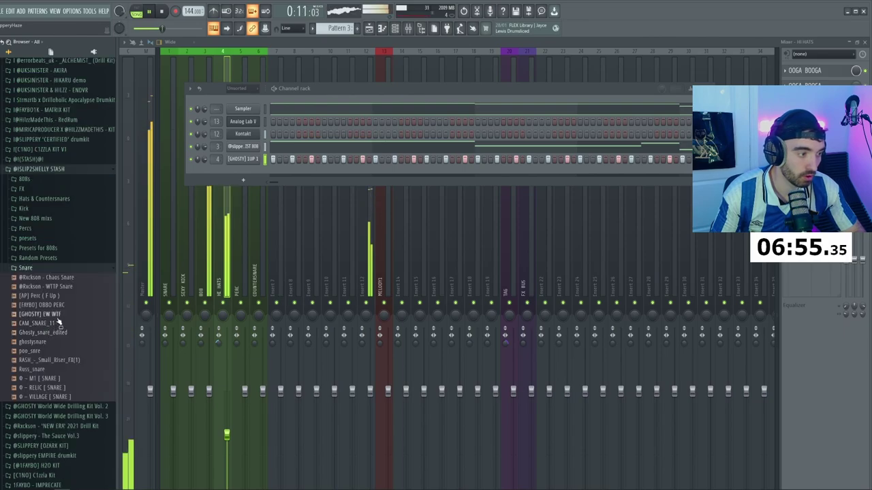
pyautogui.moveTo(59, 402); pyautogui.dragTo(327, 175)
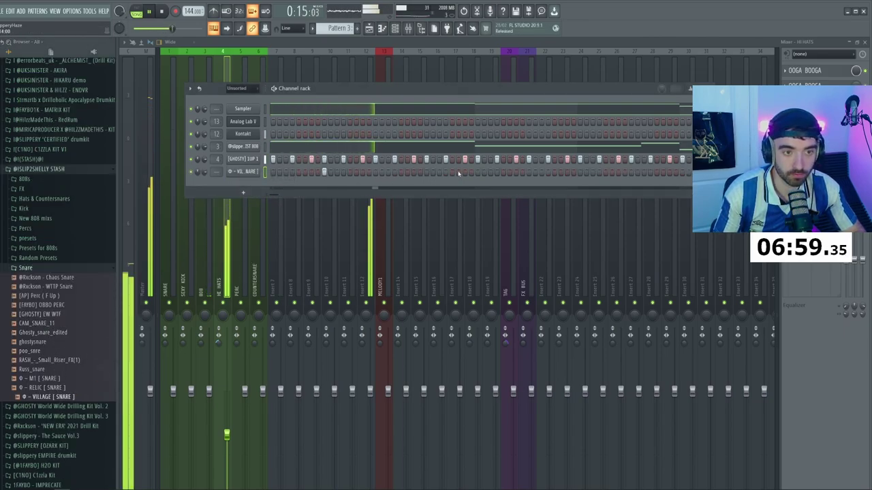
# - Complete the two-bar snare pattern with a hit late in bar 2, and repeat it through bar 8
pyautogui.rightClick(254, 171)
pyautogui.click(265, 172)
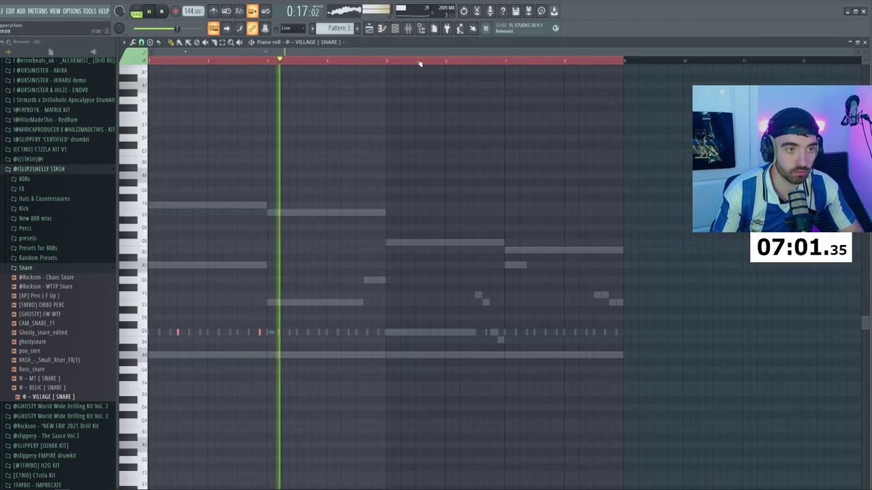
pyautogui.moveTo(421, 63); pyautogui.dragTo(267, 65)
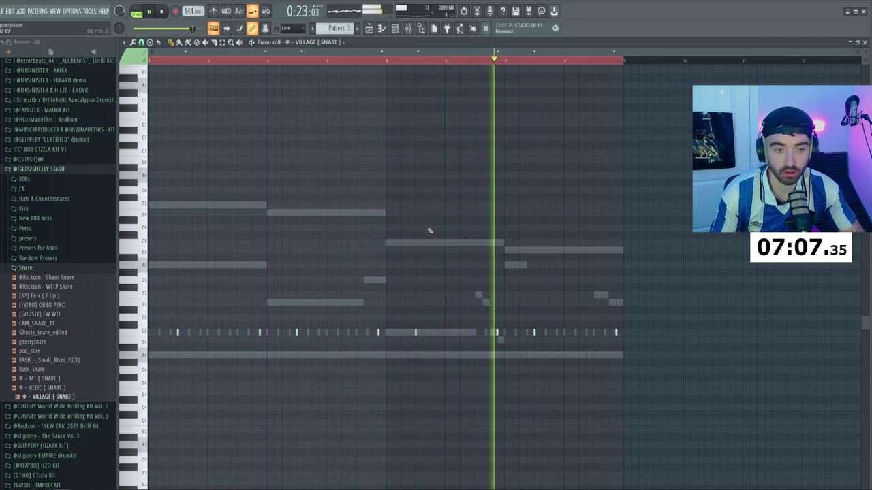
pyautogui.scroll(4, 481, 314)
pyautogui.scroll(-3, 510, 317)
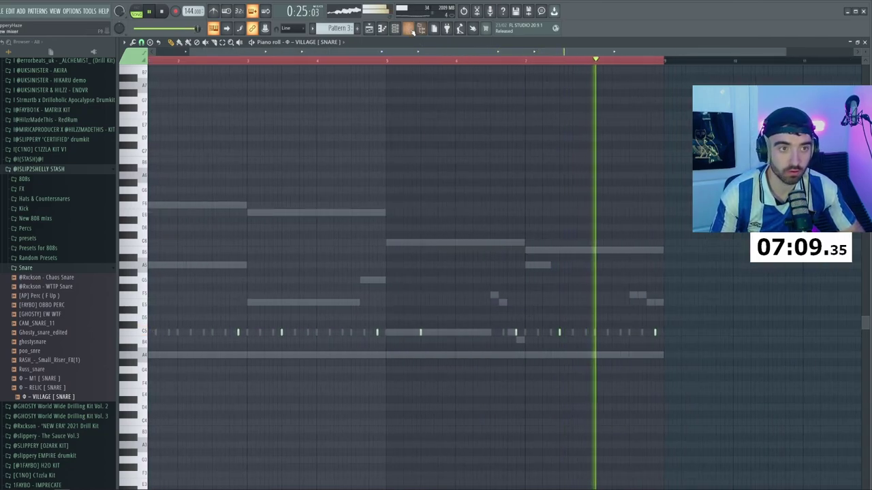
# - Fill the gap before the short A4 note in bar 8 of the DIST 808 line with another A4 note
pyautogui.rightClick(542, 266)
pyautogui.rightClick(542, 266)
pyautogui.scroll(3, 543, 280)
pyautogui.scroll(-2, 542, 300)
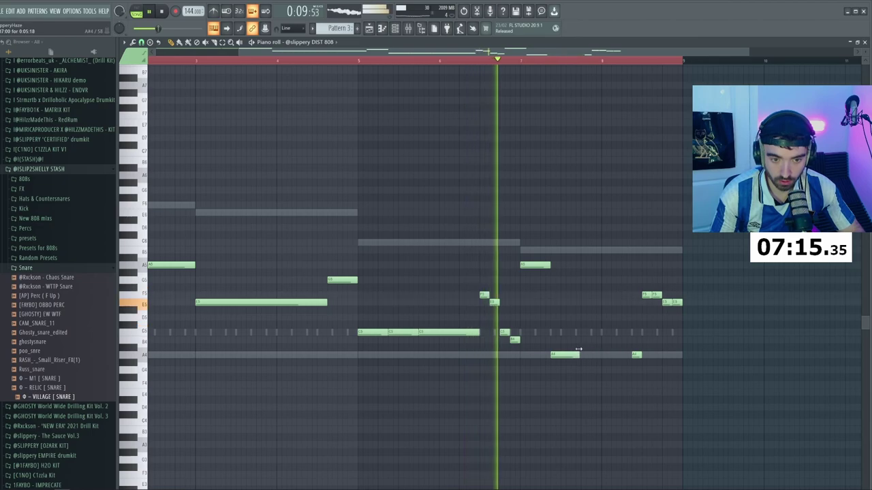
pyautogui.moveTo(633, 353)
pyautogui.mouseDown()
pyautogui.moveTo(580, 355)
pyautogui.moveTo(641, 357)
pyautogui.moveTo(620, 354)
pyautogui.mouseUp()
pyautogui.scroll(-1, 652, 373)
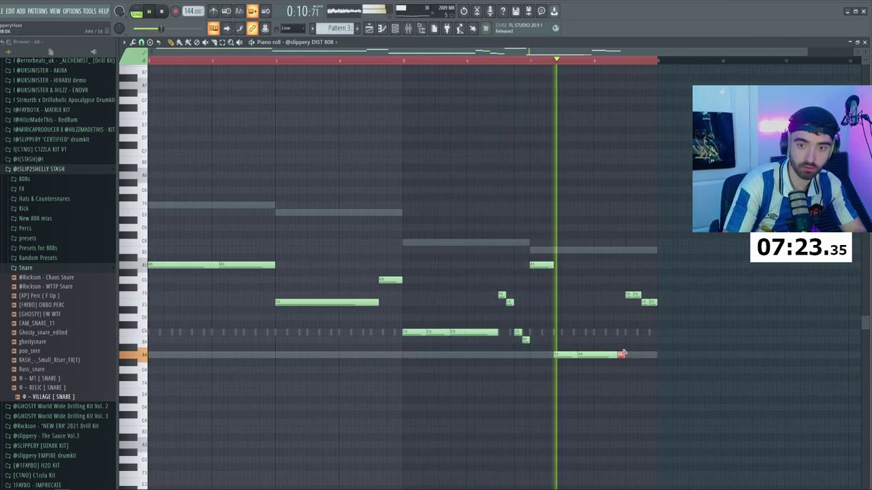
# - Raise the short A4 note in bar 8 one octave to A5, and shorten the closing F5 and E5 notes
pyautogui.hotkey('ctrl', 'Up')
pyautogui.scroll(2, 624, 351)
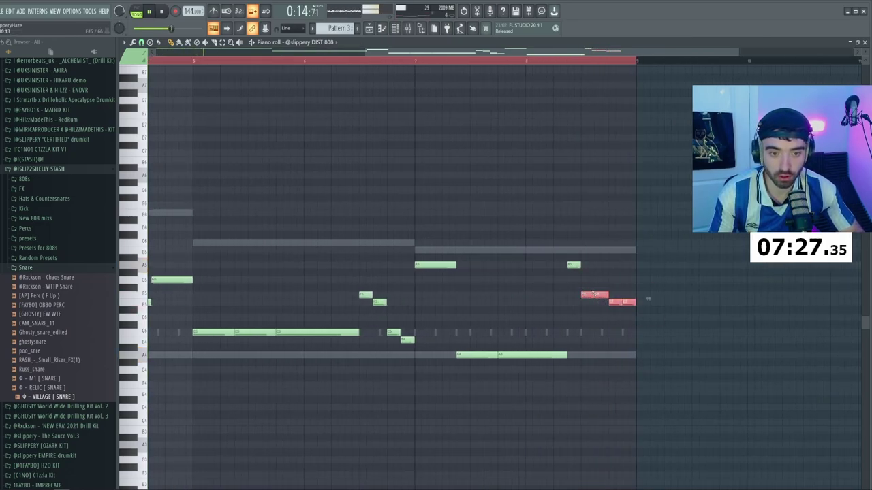
pyautogui.scroll(-2, 641, 299)
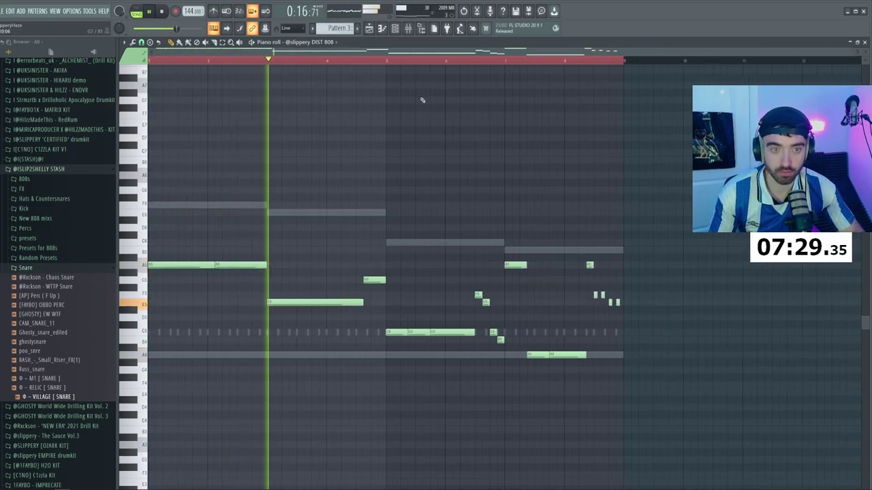
# - Add Sexy_Kick from the Kick folder as a new channel and route it to mixer track 2, SEXY KICK
pyautogui.press('F6')
pyautogui.click(36, 268)
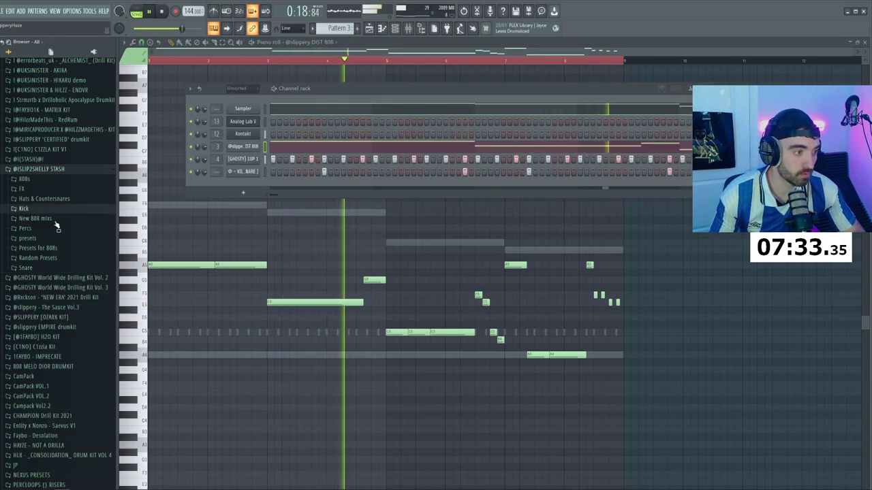
pyautogui.moveTo(43, 230); pyautogui.dragTo(269, 188)
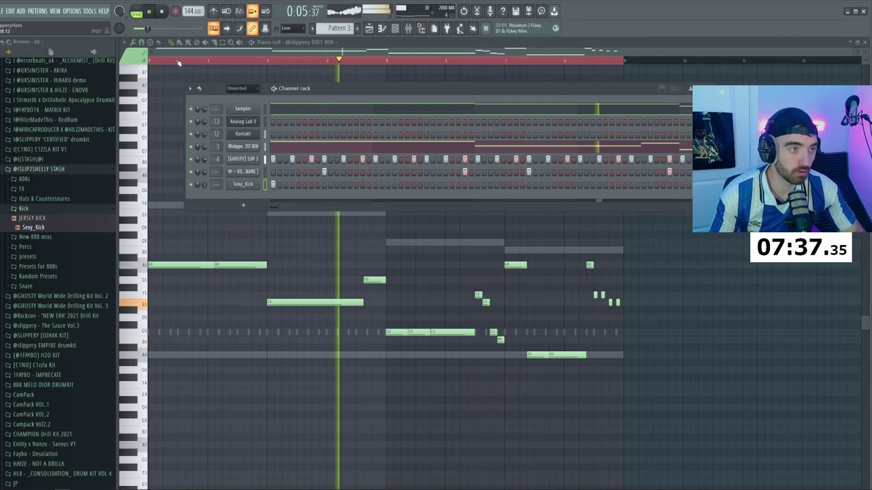
pyautogui.press('F9')
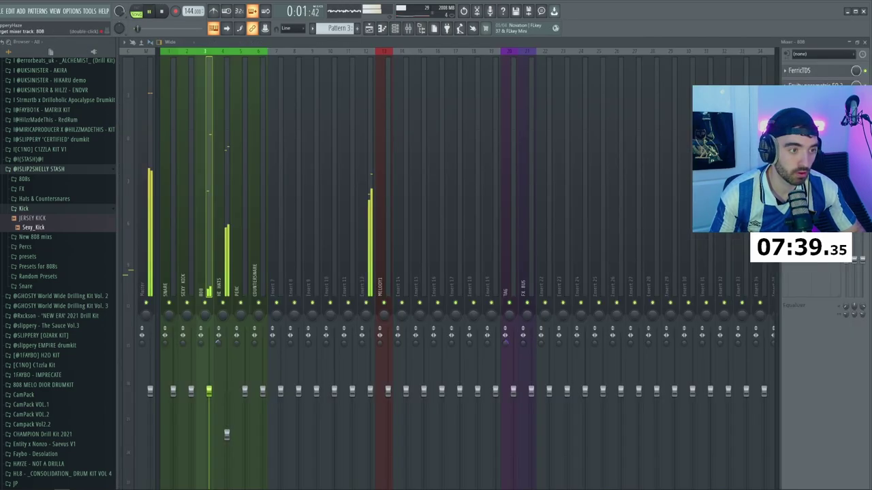
# - Place Sexy_Kick hits on the downbeats of bars 3, 5, 7 and 8, halfway through bars 4 and 6, and on steps 3 to 5 of bar 6
pyautogui.press('F6')
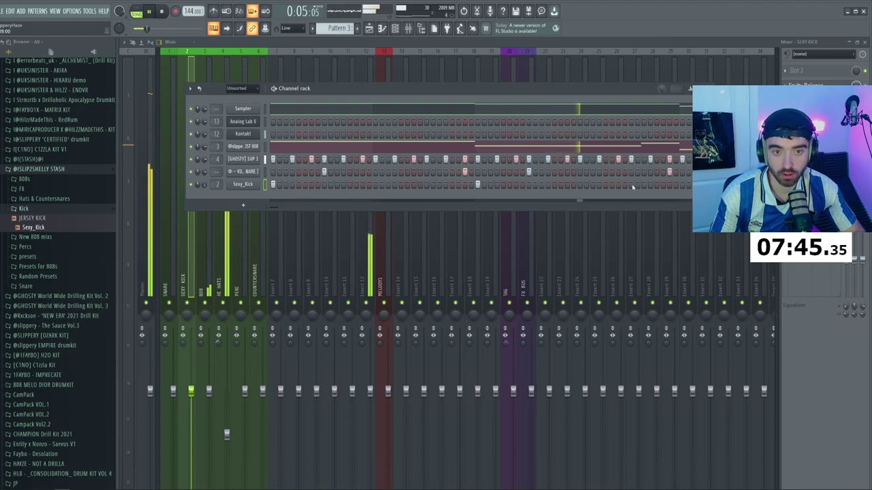
pyautogui.click(682, 185)
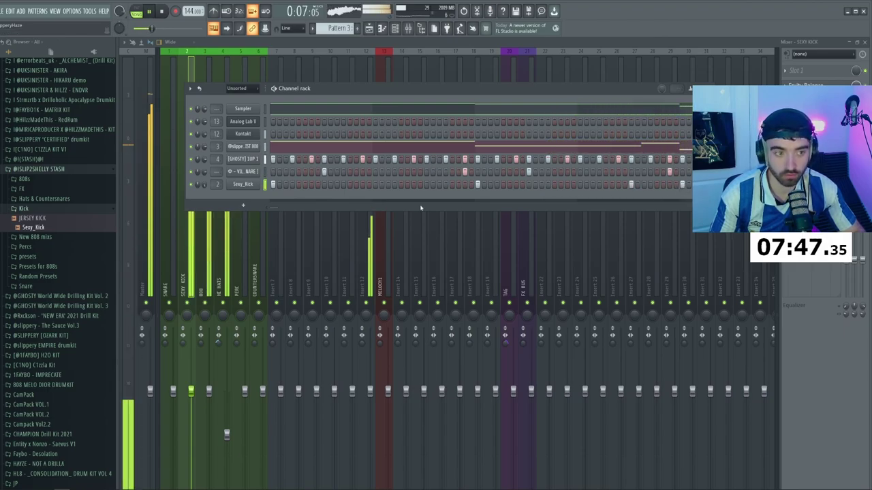
pyautogui.moveTo(286, 210); pyautogui.dragTo(303, 213)
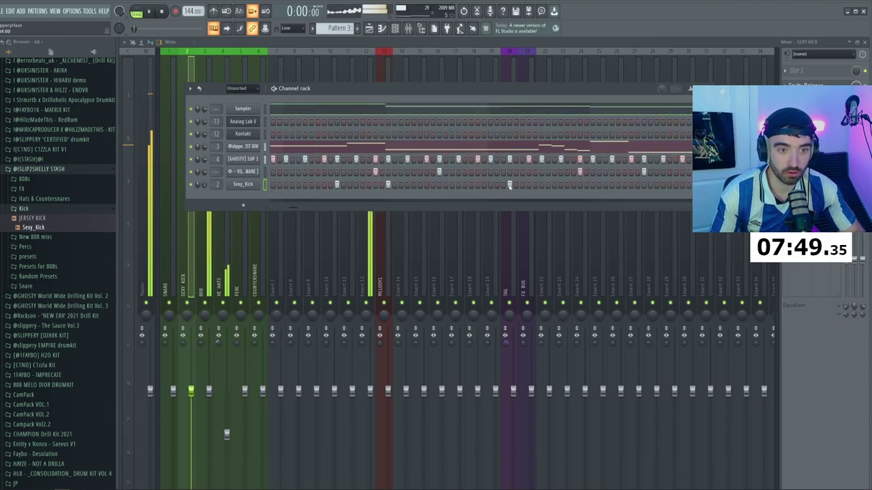
pyautogui.press('space')
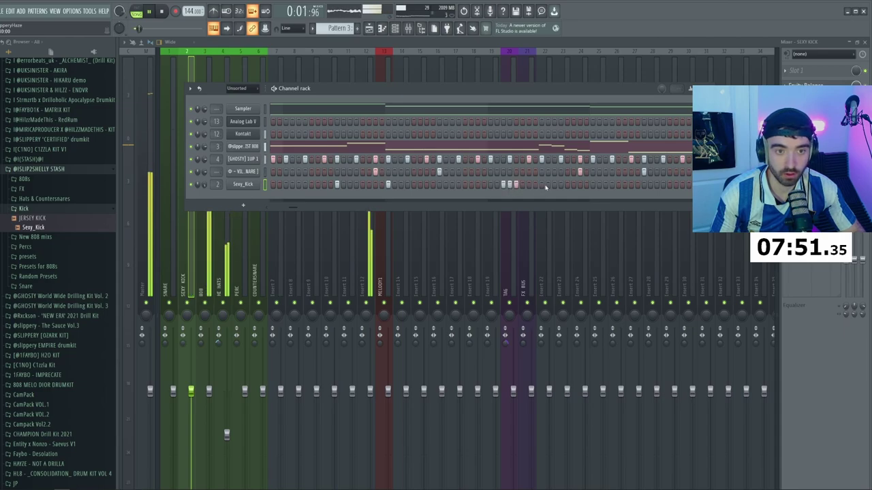
pyautogui.click(591, 185)
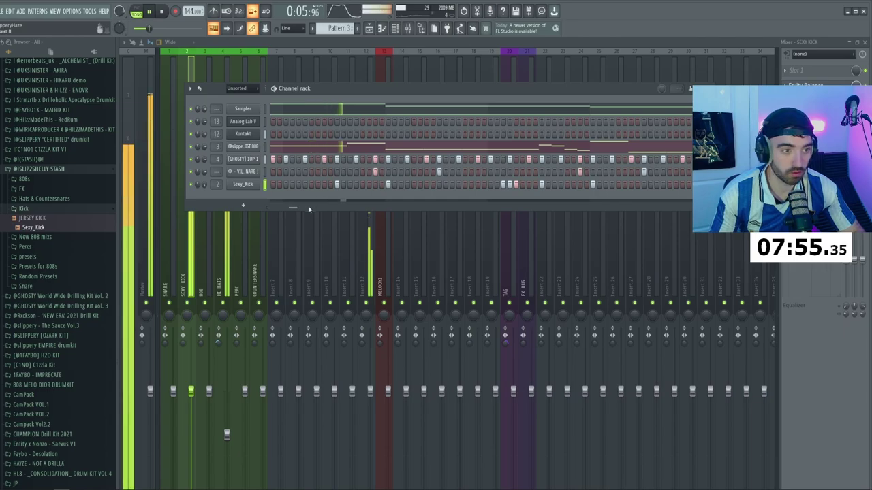
pyautogui.moveTo(303, 209); pyautogui.dragTo(311, 209)
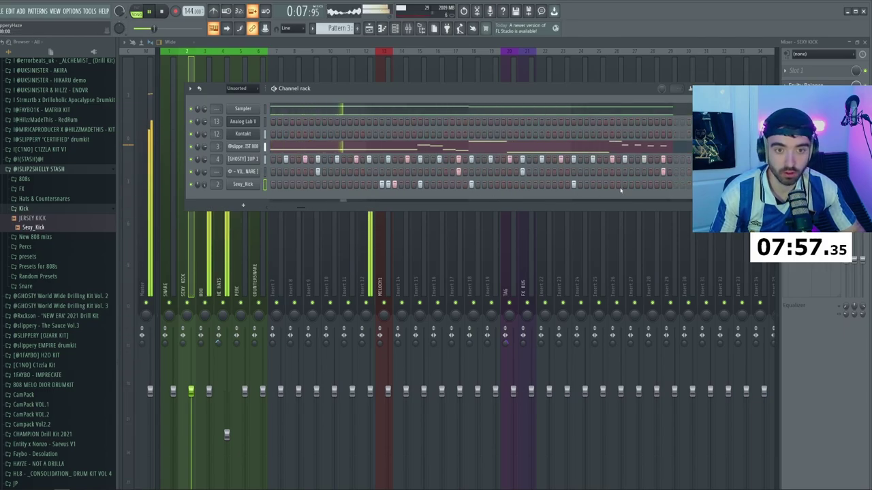
# - Open the Sexy_Kick notes in the piano roll and resize the window so the velocity lane is fully visible
pyautogui.rightClick(254, 183)
pyautogui.click(271, 185)
pyautogui.scroll(5, 233, 242)
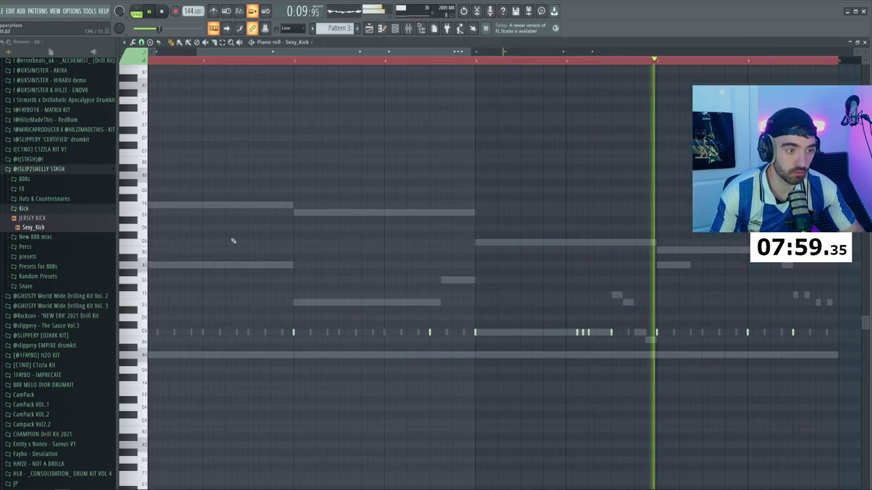
pyautogui.scroll(-3, 670, 338)
pyautogui.scroll(-4, 671, 338)
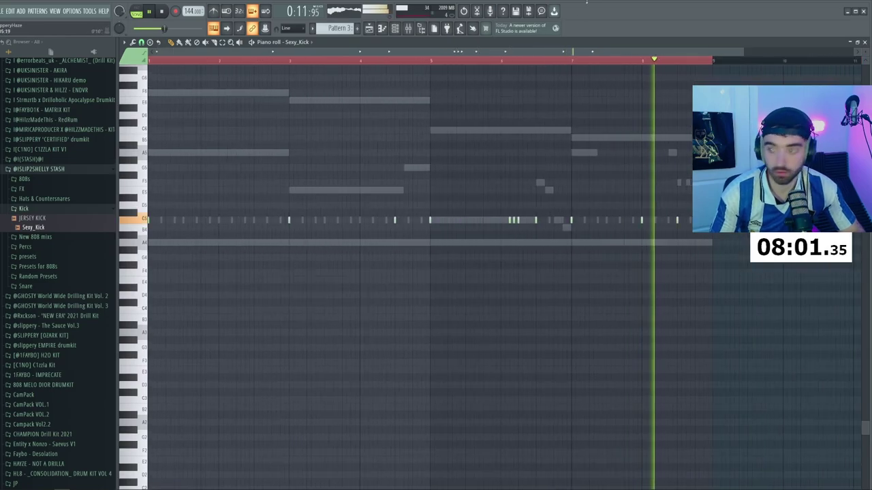
pyautogui.moveTo(588, 1)
pyautogui.mouseDown()
pyautogui.moveTo(587, 150)
pyautogui.moveTo(587, 12)
pyautogui.mouseUp()
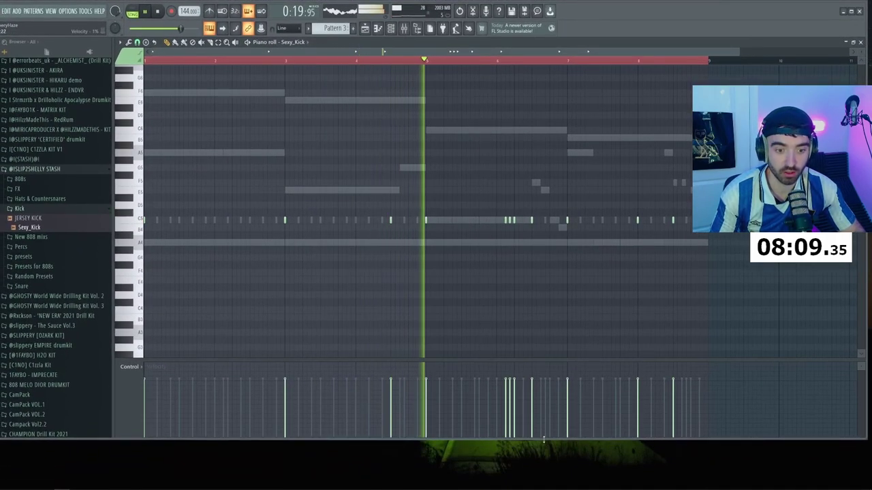
pyautogui.moveTo(543, 440); pyautogui.dragTo(541, 489)
# - Tighten the bar 6 kick roll by replacing its first hit with one midway between the other two, and lower the first two velocities
pyautogui.scroll(5, 525, 306)
pyautogui.rightClick(447, 220)
pyautogui.press('space')
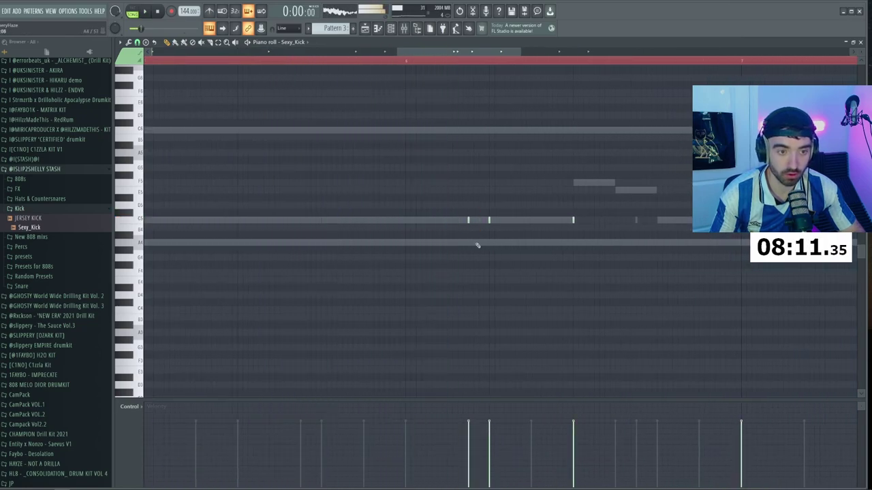
pyautogui.scroll(1, 476, 235)
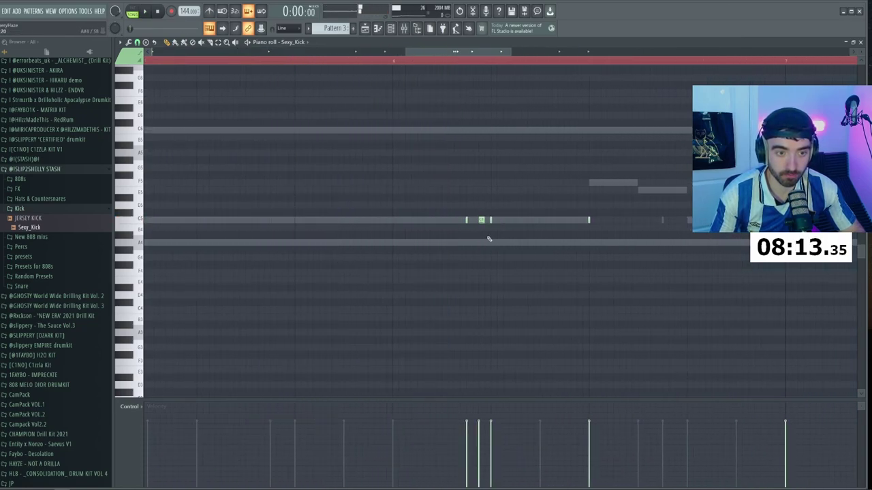
pyautogui.scroll(-3, 438, 165)
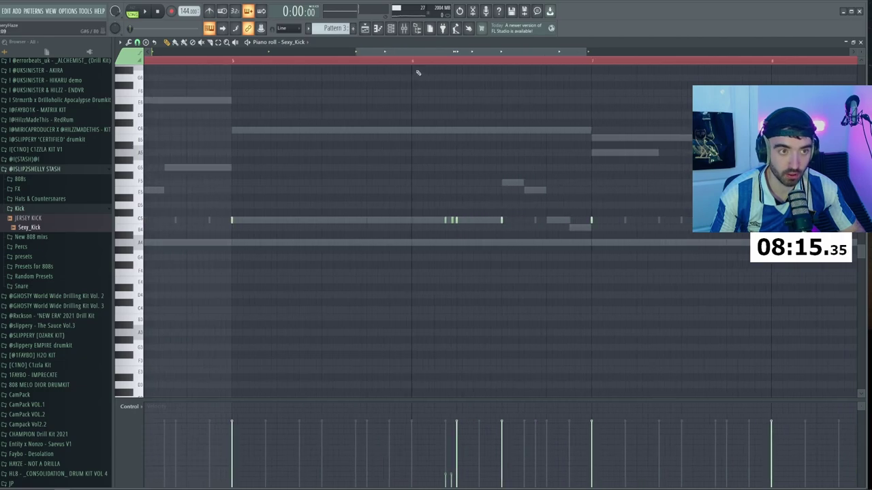
pyautogui.press('space')
pyautogui.scroll(3, 405, 232)
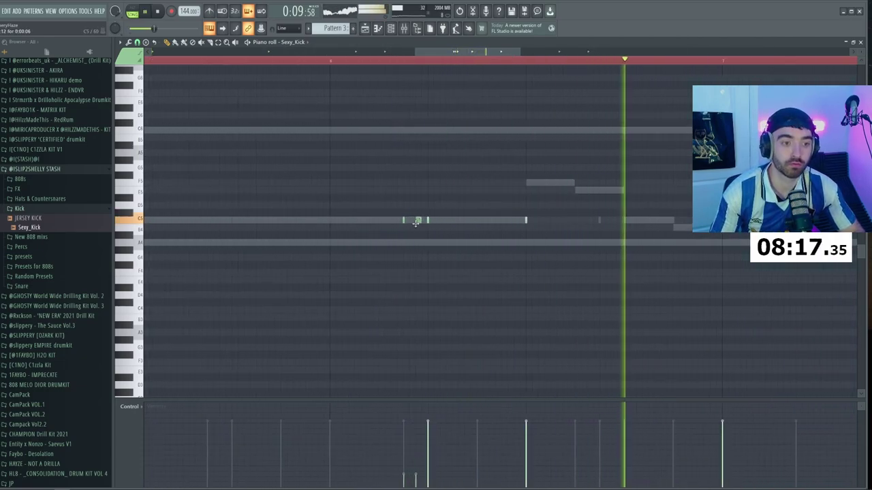
pyautogui.scroll(-5, 418, 222)
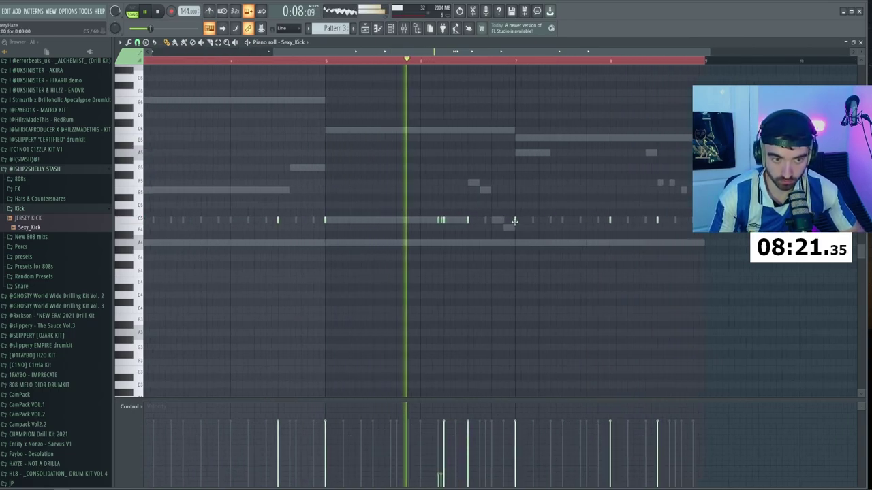
# - Spread the three-hit kick roll in bar 6 evenly one step apart, on steps 3, 4 and 5
pyautogui.scroll(4, 440, 229)
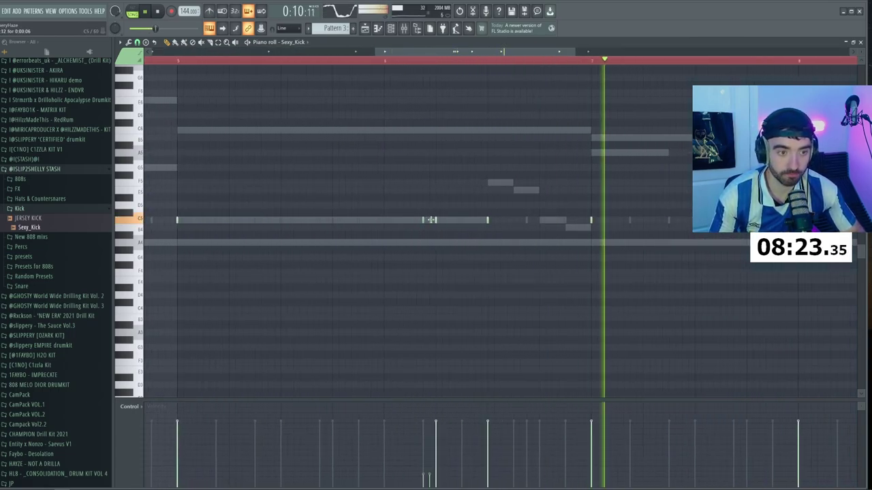
pyautogui.click(410, 220)
pyautogui.moveTo(415, 230); pyautogui.dragTo(401, 209)
pyautogui.scroll(-10, 401, 210)
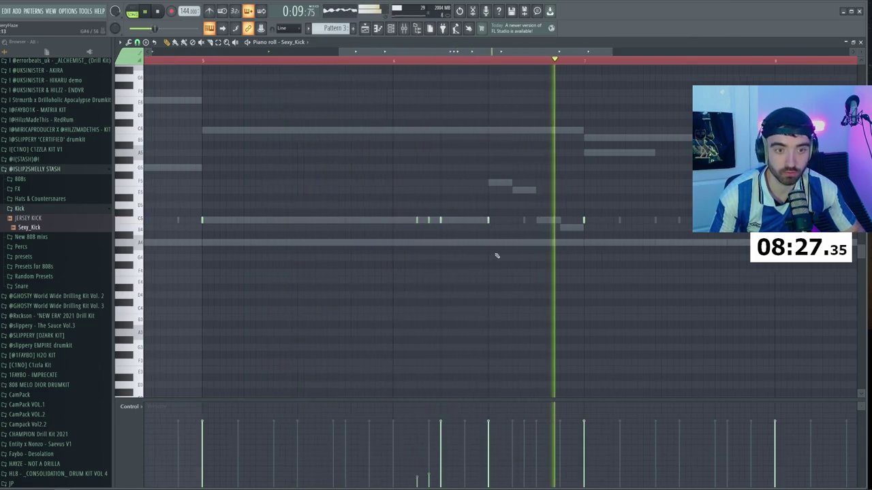
pyautogui.scroll(-4, 504, 255)
pyautogui.scroll(2, 555, 255)
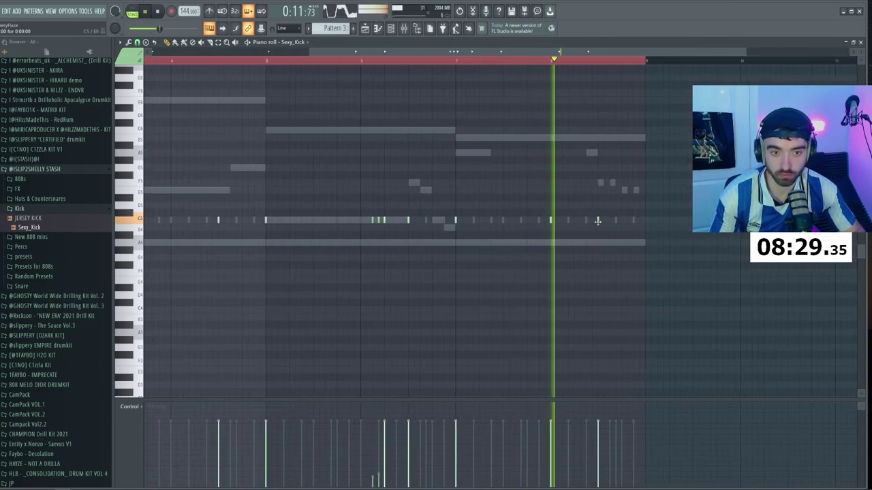
# - Add a Sexy_Kick hit on step 13 of bar 8 and a snare hit on step 6 of bar 8
pyautogui.click(391, 29)
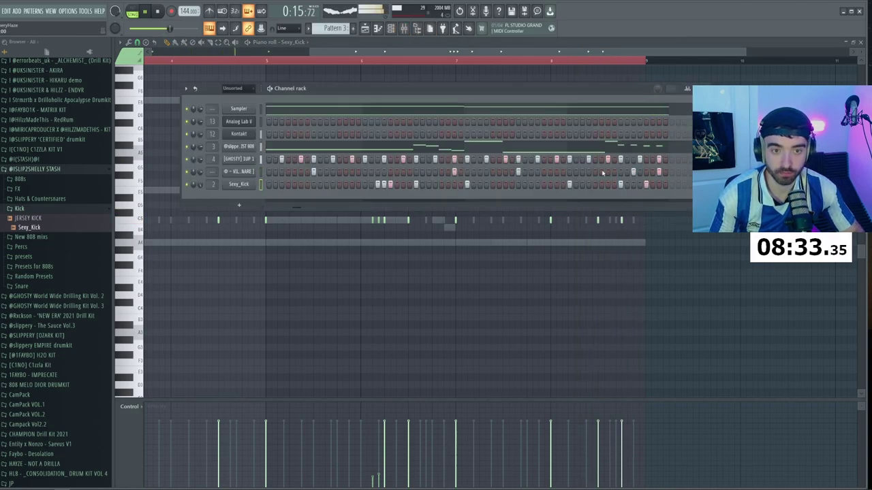
pyautogui.press('F6')
pyautogui.scroll(-2, 545, 208)
pyautogui.press('F6')
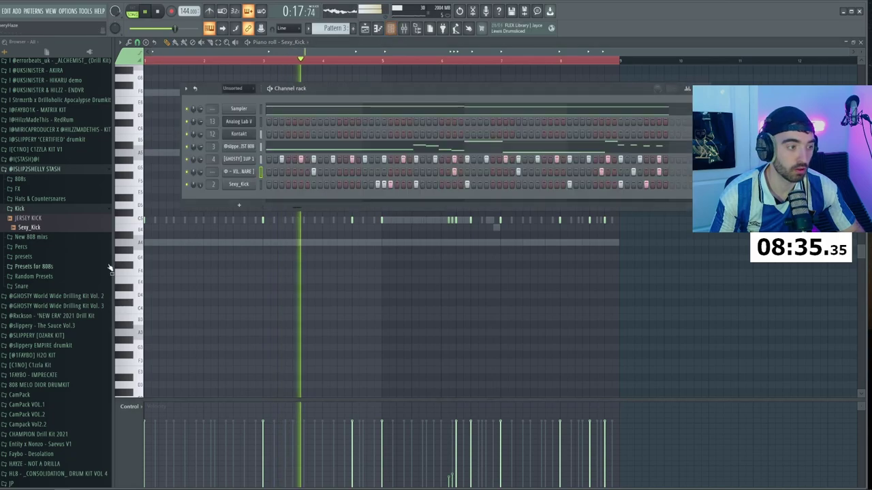
# - Audition samples in the Percs folder and add [GHOSTY] TOM I THINK as a new channel
pyautogui.click(45, 218)
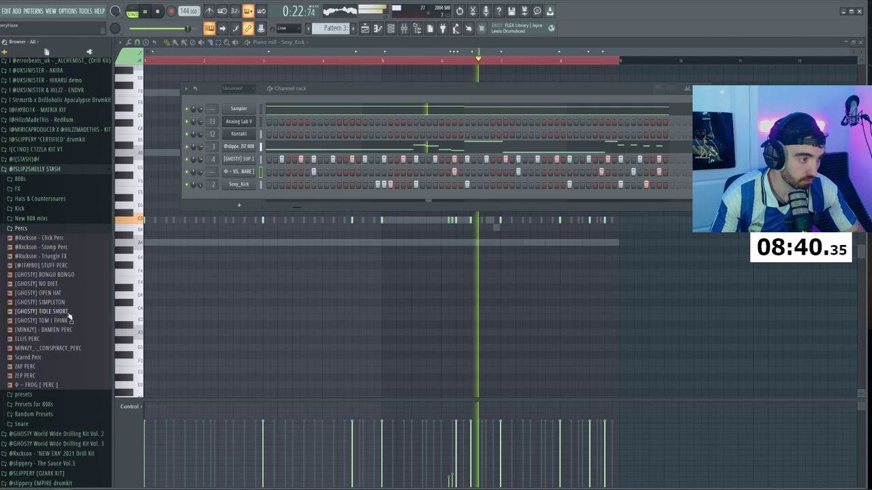
pyautogui.click(66, 320)
pyautogui.click(63, 312)
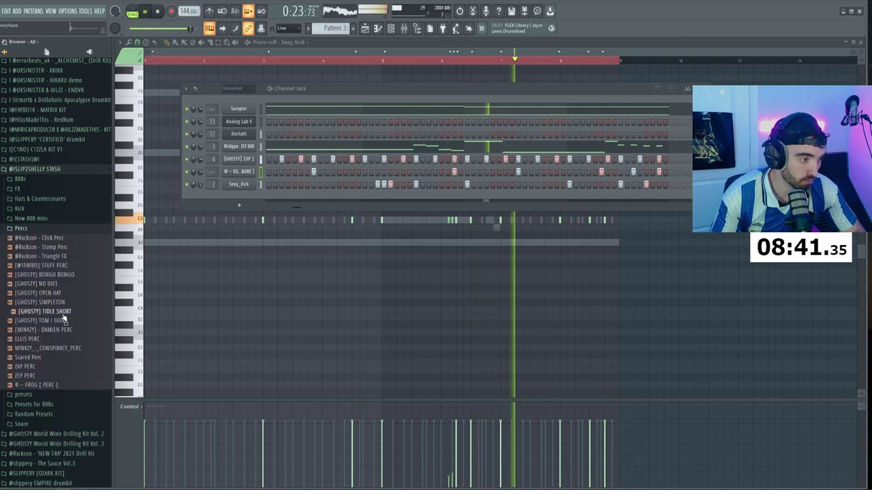
pyautogui.moveTo(63, 320); pyautogui.dragTo(272, 201)
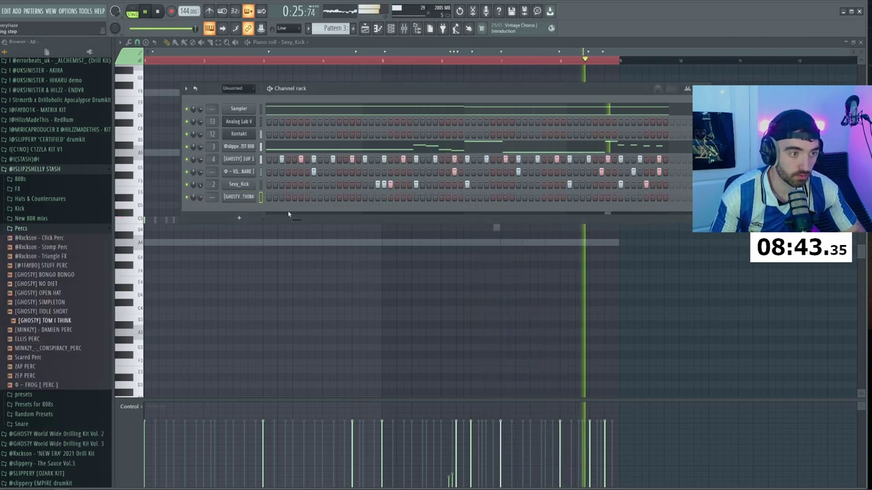
# - Program the TOM I THINK channel with hits on steps 1, 2, 4, 7, 9 and 12 of bar 1
pyautogui.press('space')
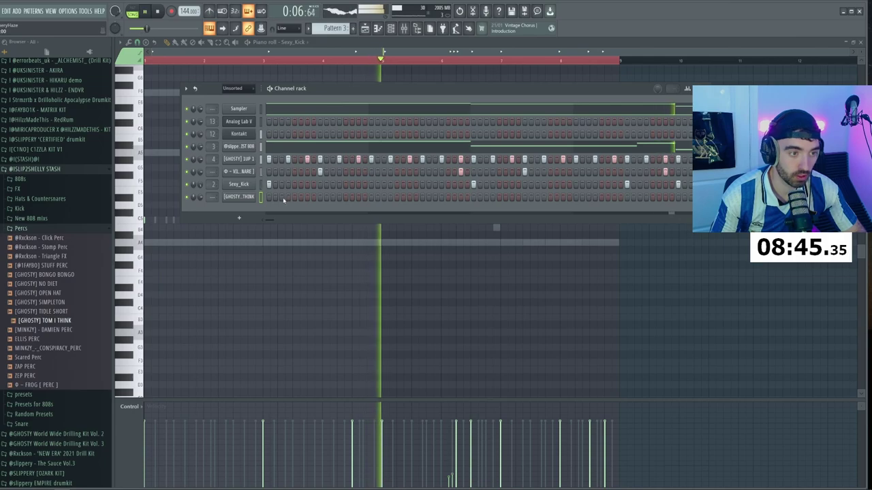
pyautogui.click(284, 199)
pyautogui.click(274, 198)
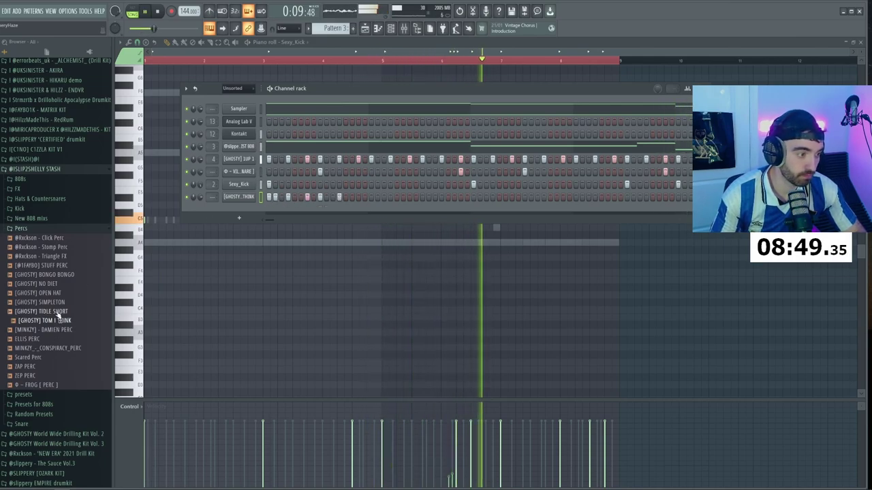
# - Add [GHOSTY] TIDLE SHORT as a new channel and open it in the piano roll
pyautogui.moveTo(58, 314); pyautogui.dragTo(234, 227)
pyautogui.rightClick(261, 209)
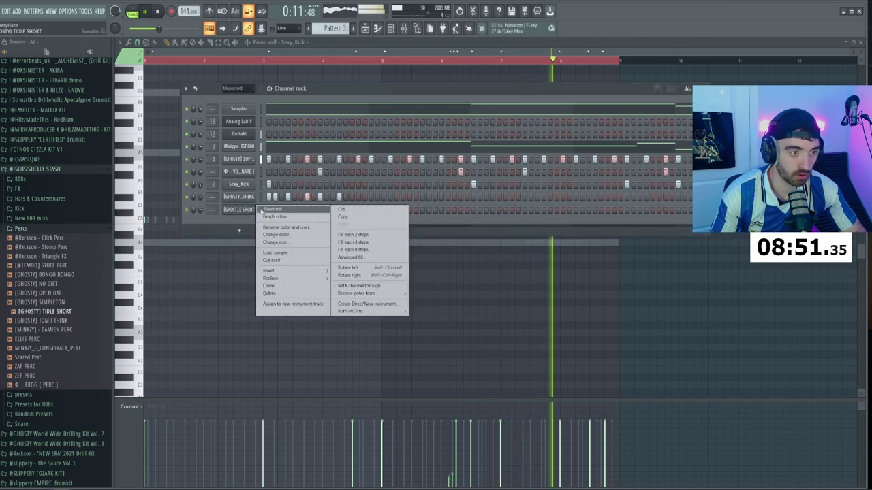
pyautogui.click(266, 209)
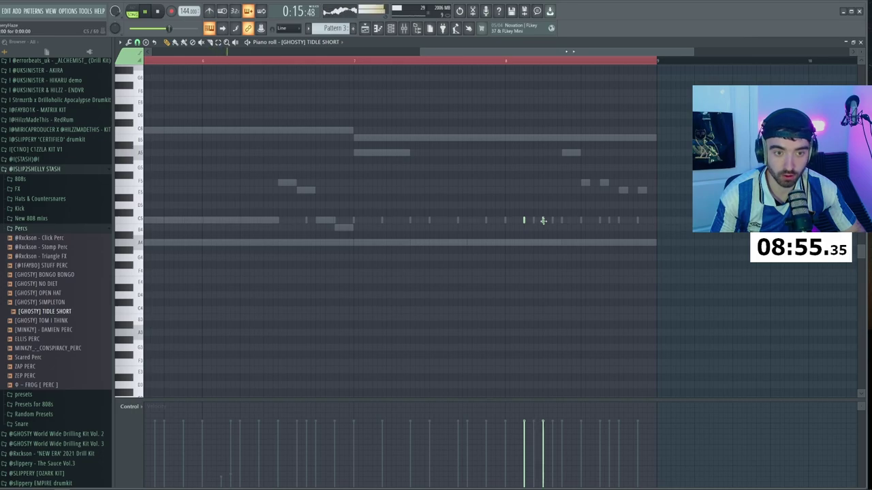
# - Place TIDLE SHORT hits on C5 at steps 3, 5, 9, 11, 13 and 15 of bar 8
pyautogui.scroll(-2, 573, 226)
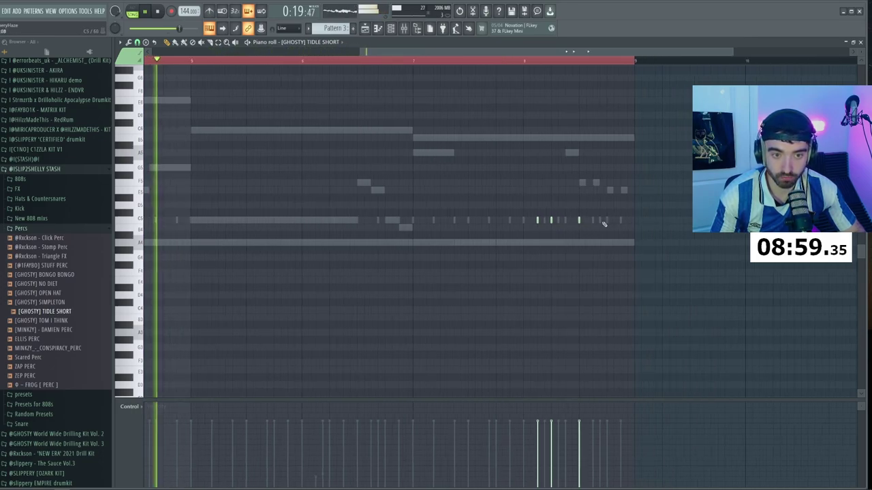
pyautogui.click(594, 222)
pyautogui.click(607, 223)
pyautogui.click(618, 222)
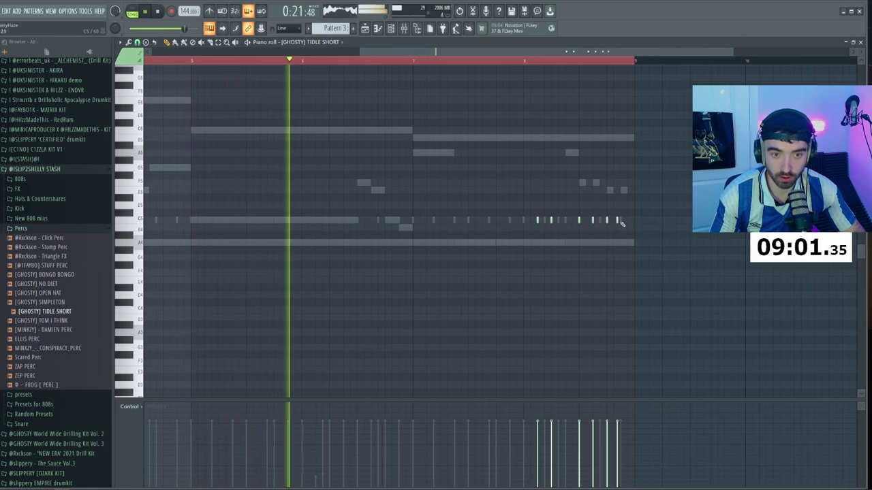
pyautogui.moveTo(619, 222); pyautogui.dragTo(578, 286)
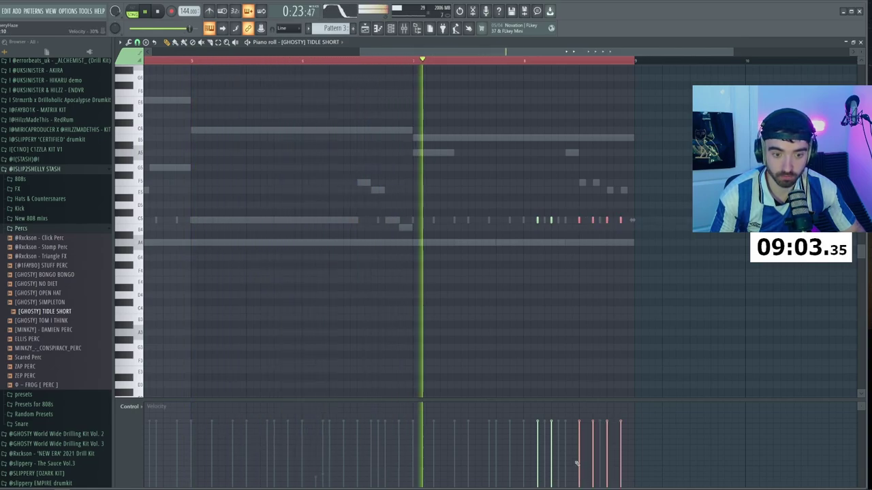
# - Ramp the velocities of the last four TIDLE SHORT hits upward and slightly lower the step 5 hit's velocity
pyautogui.moveTo(577, 463); pyautogui.dragTo(621, 428)
pyautogui.hotkey('ctrl', 'd')
pyautogui.click(552, 435)
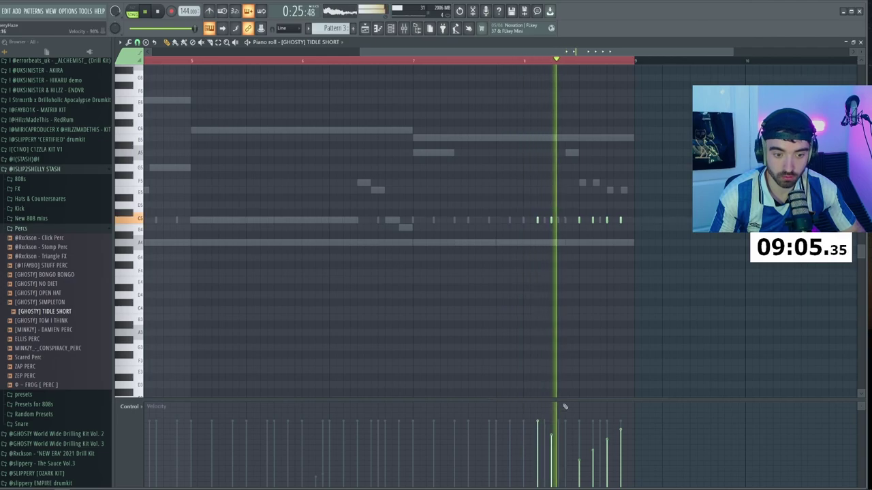
# - Thin the TIDLE SHORT part to three hits, on steps 3, 11 and 15 of bar 8
pyautogui.scroll(-2, 566, 317)
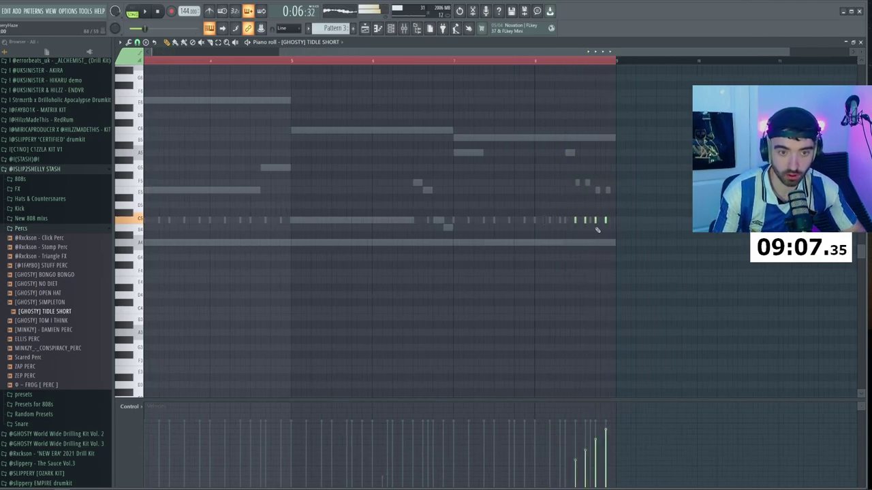
pyautogui.scroll(3, 645, 231)
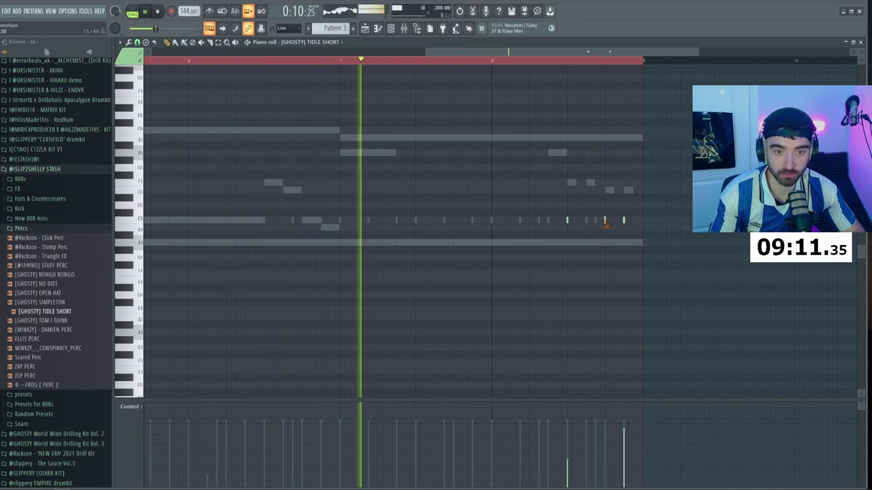
pyautogui.press('space')
pyautogui.doubleClick(508, 223)
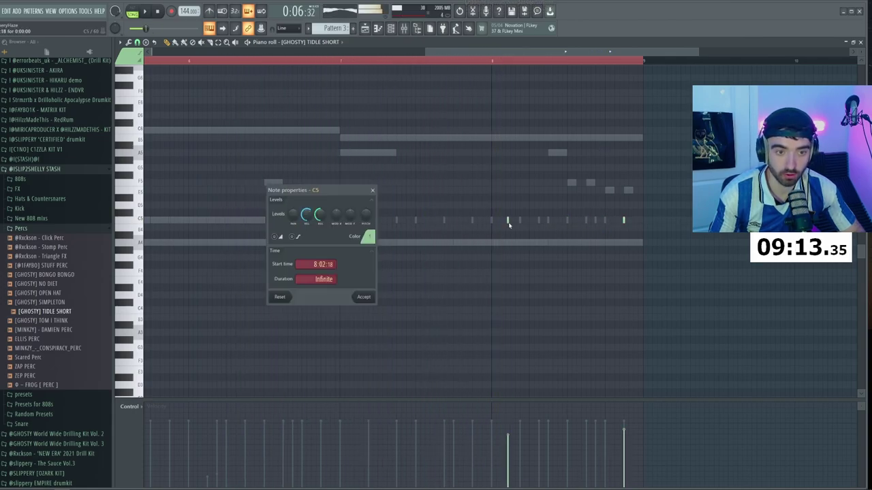
pyautogui.rightClick(508, 223)
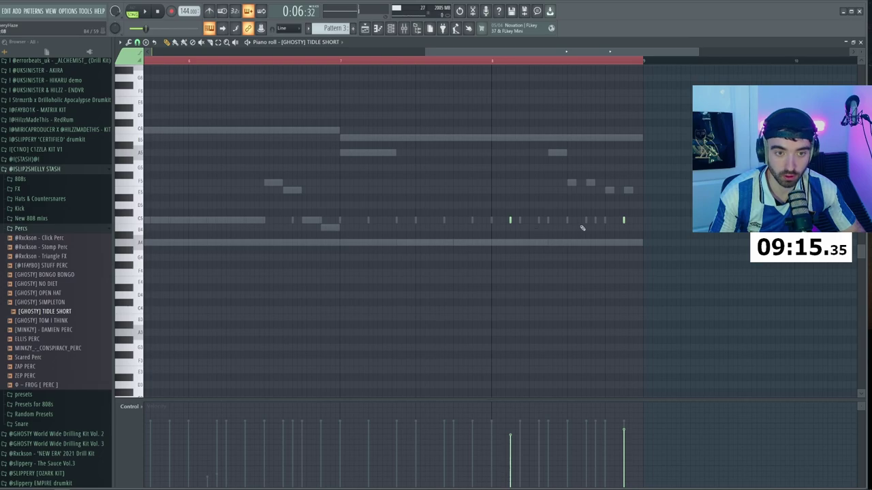
pyautogui.click(586, 223)
pyautogui.scroll(-4, 460, 55)
# - Put the 808, hat, snare, kick and two perc channels into new Pattern 4 and split it by channel
pyautogui.click(391, 28)
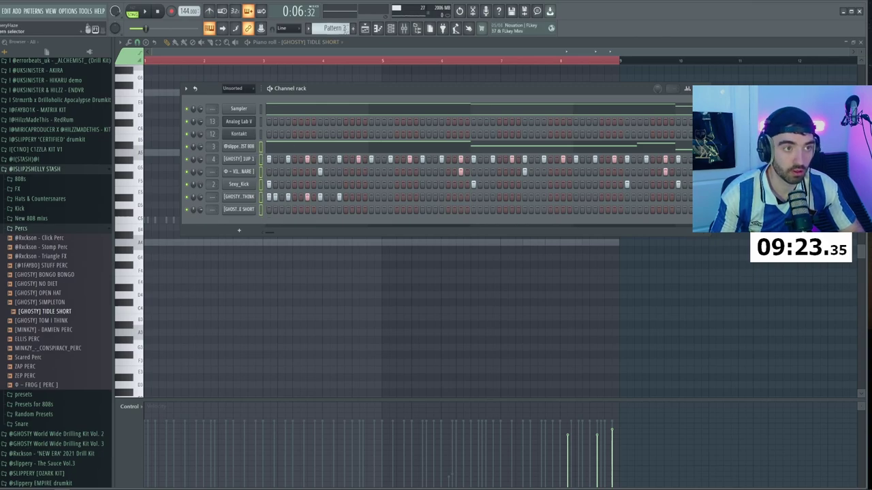
pyautogui.click(353, 28)
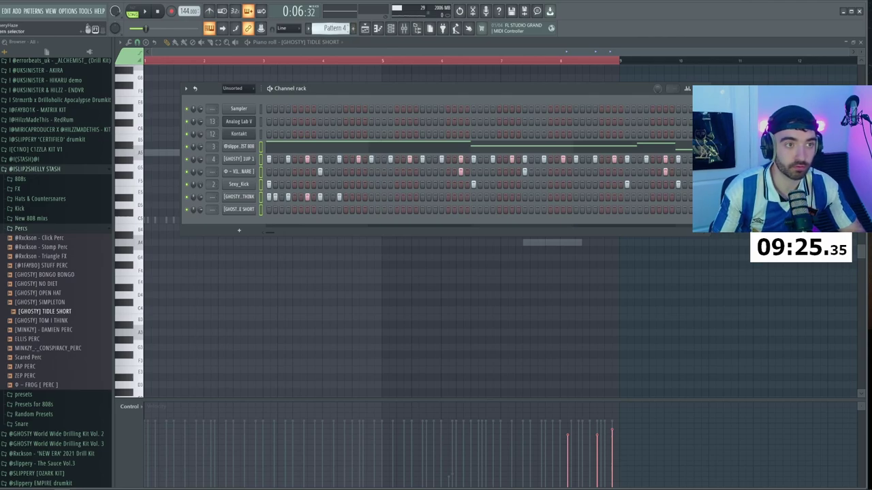
pyautogui.click(334, 28)
pyautogui.click(385, 147)
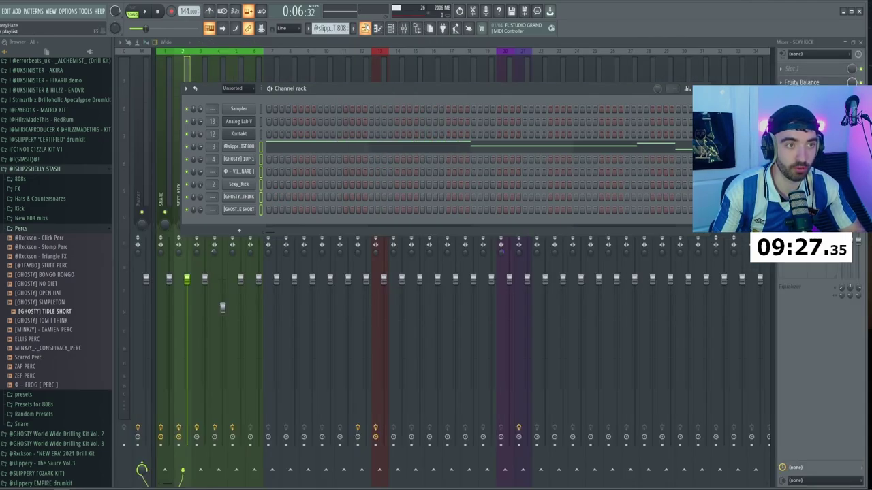
# - Open the playlist and delete the existing pattern clips on track 5
pyautogui.click(366, 28)
pyautogui.rightClick(394, 176)
pyautogui.hotkey('ctrl', 'z')
pyautogui.rightClick(446, 178)
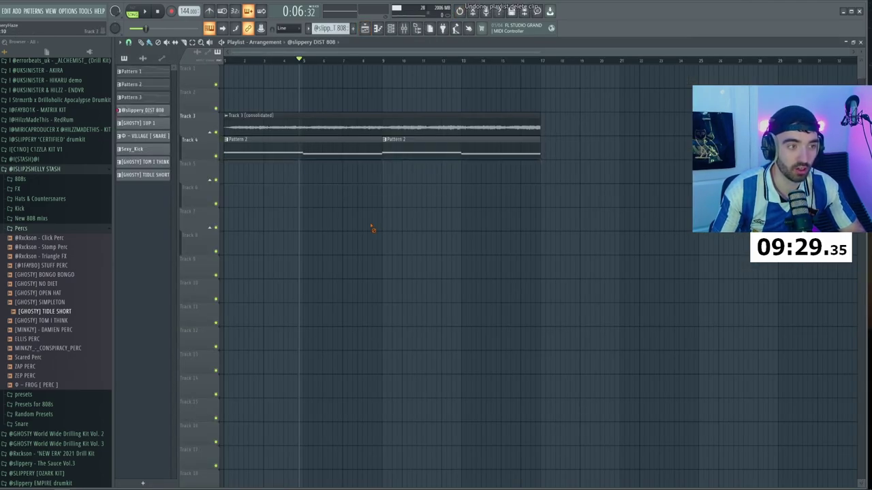
# - Place the six split channel patterns on tracks 5 to 10 from bar 1 and duplicate them to fill sixteen bars
pyautogui.moveTo(154, 124)
pyautogui.mouseDown()
pyautogui.moveTo(255, 197)
pyautogui.moveTo(269, 175)
pyautogui.moveTo(243, 176)
pyautogui.mouseUp()
pyautogui.moveTo(394, 317)
pyautogui.mouseDown()
pyautogui.moveTo(194, 149)
pyautogui.moveTo(175, 172)
pyautogui.mouseUp()
pyautogui.hotkey('ctrl', 'b')
pyautogui.scroll(10, 523, 145)
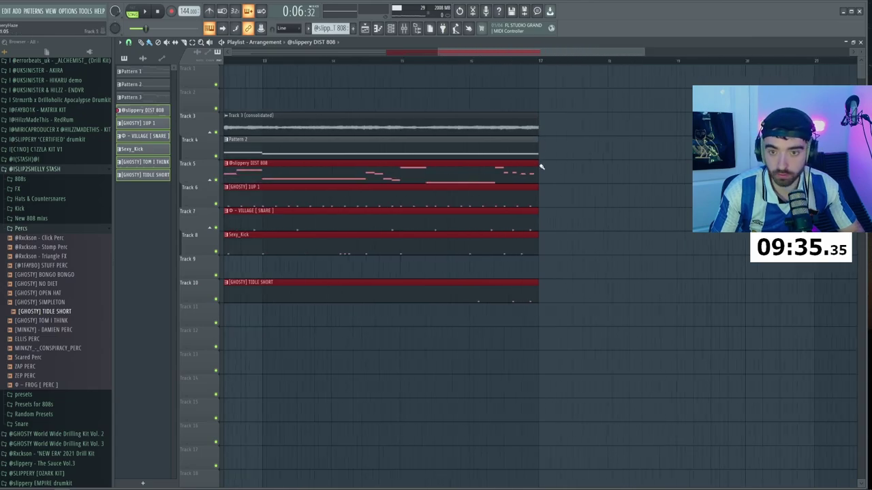
# - Duplicate all sixteen bars of clips twice to extend the arrangement through bar 48
pyautogui.scroll(-4, 542, 166)
pyautogui.moveTo(630, 387); pyautogui.dragTo(236, 125)
pyautogui.hotkey('ctrl', 'b')
pyautogui.scroll(-2, 341, 174)
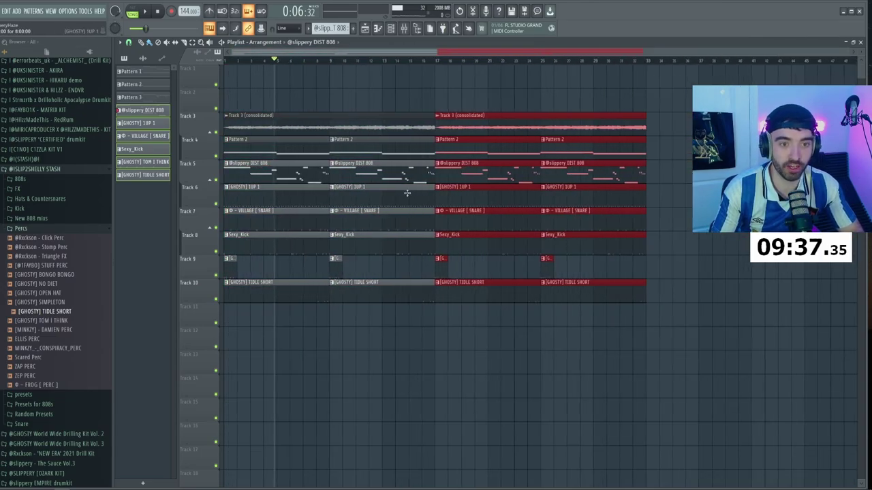
pyautogui.hotkey('ctrl', 'b')
# - Clear tracks 4 to 10 in bars 1 to 8 for a melody-only intro, and delete the track 9 perc clip at bar 9
pyautogui.keyDown('ctrl'); pyautogui.click(334, 389); pyautogui.keyUp('ctrl')
pyautogui.moveTo(254, 168)
pyautogui.mouseDown()
pyautogui.moveTo(228, 250)
pyautogui.moveTo(256, 284)
pyautogui.mouseUp()
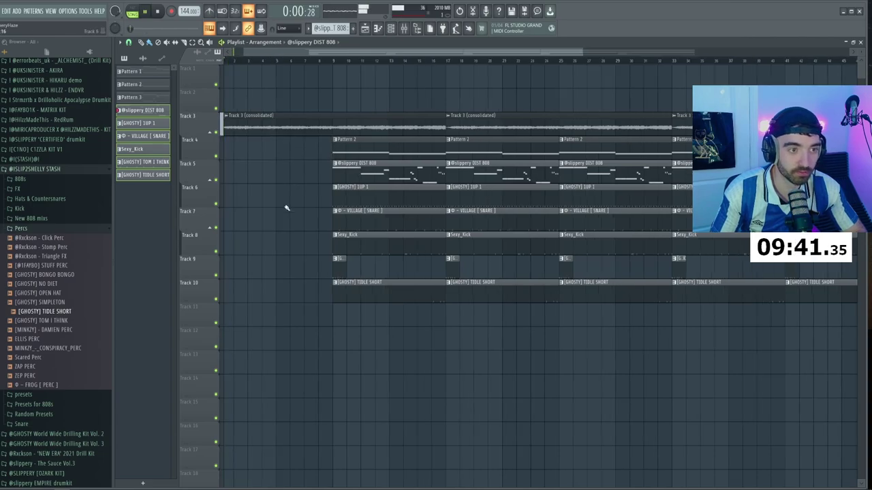
pyautogui.scroll(2, 333, 192)
pyautogui.scroll(-3, 345, 180)
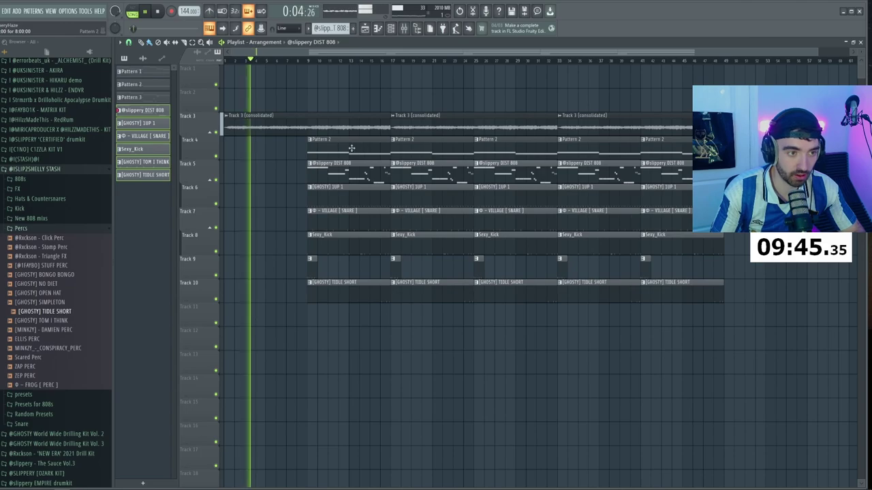
pyautogui.scroll(3, 311, 167)
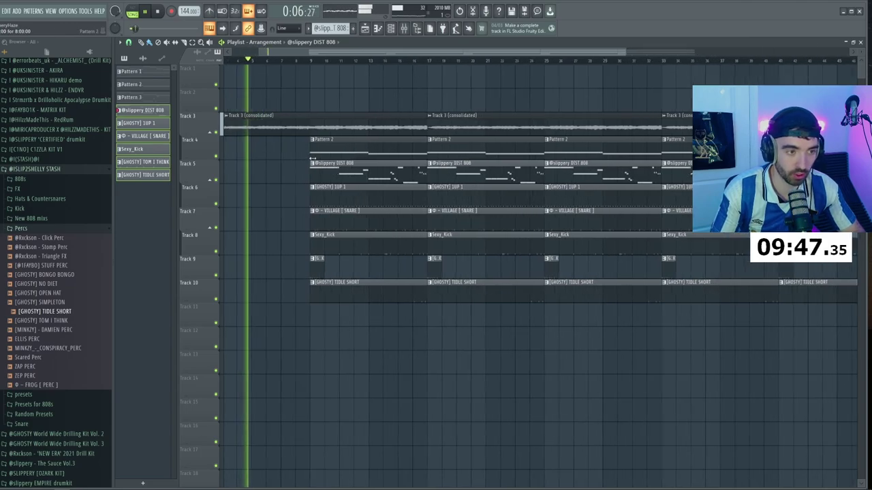
pyautogui.scroll(-2, 313, 170)
pyautogui.scroll(2, 315, 172)
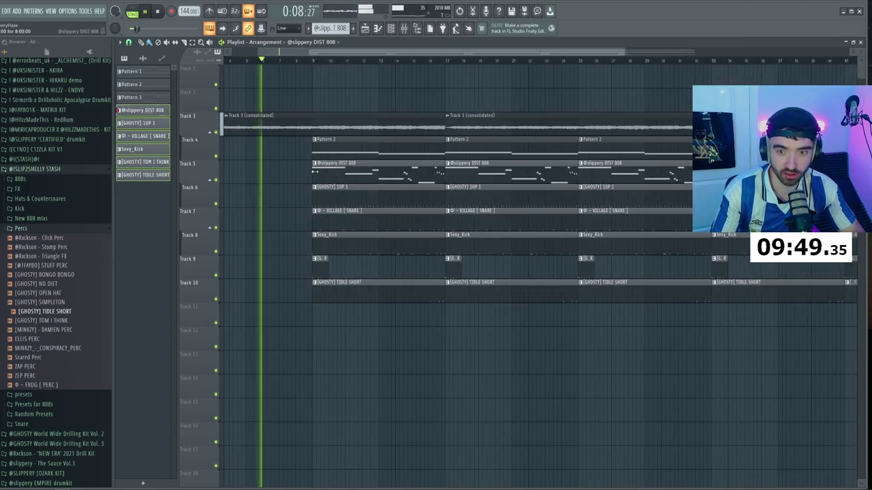
pyautogui.scroll(1, 330, 251)
pyautogui.scroll(1, 323, 255)
pyautogui.scroll(-3, 320, 266)
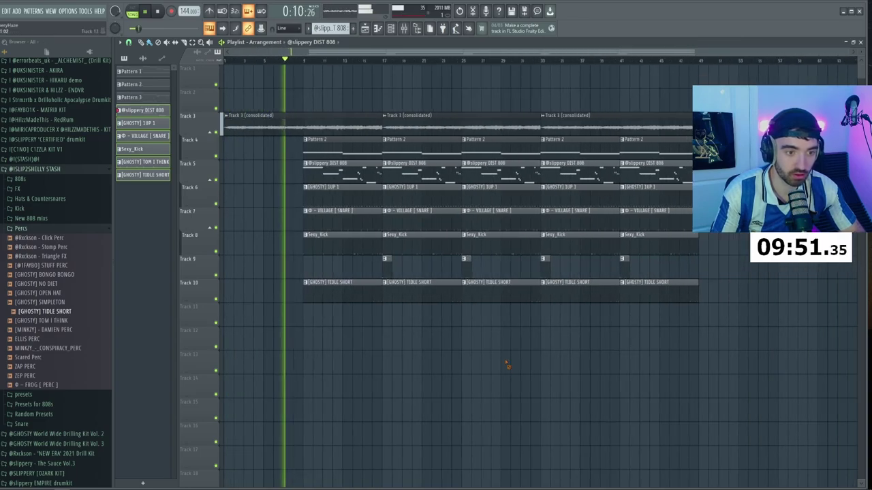
# - Browse the Hats & Countersnares and FX folders and place Mirica FX on track 2 at bar 8, leading into the drop
pyautogui.click(24, 229)
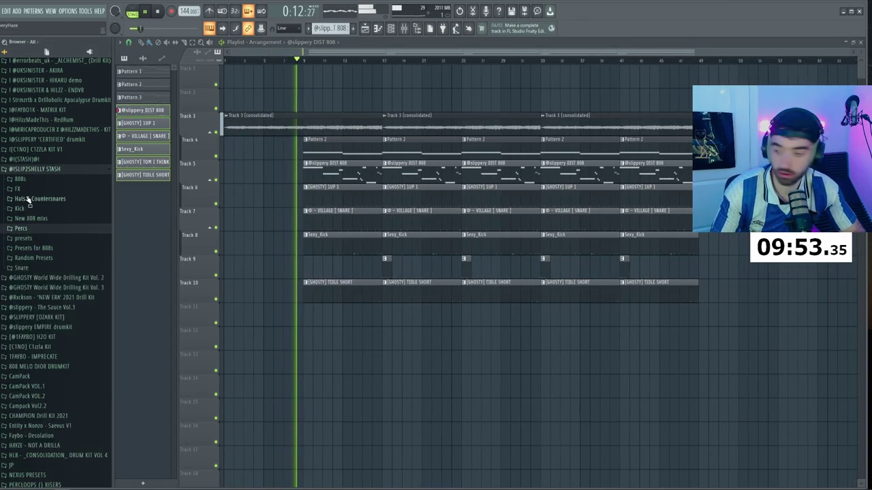
pyautogui.click(28, 198)
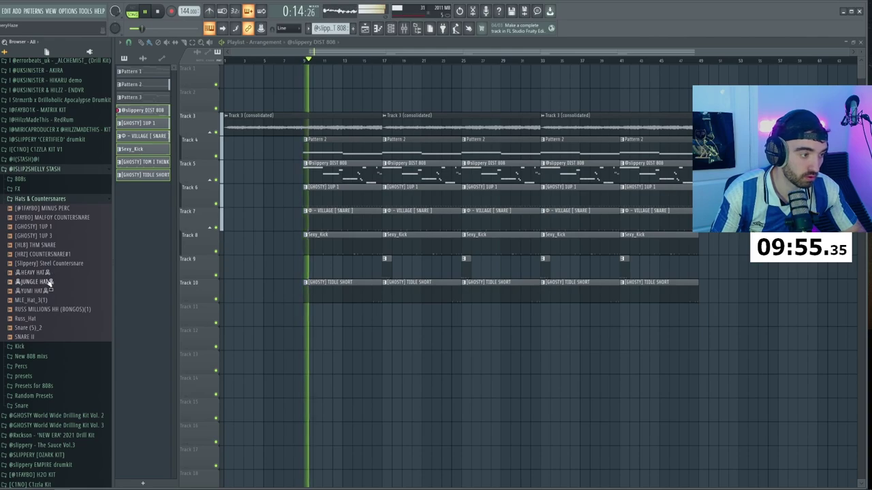
pyautogui.click(32, 199)
pyautogui.click(19, 189)
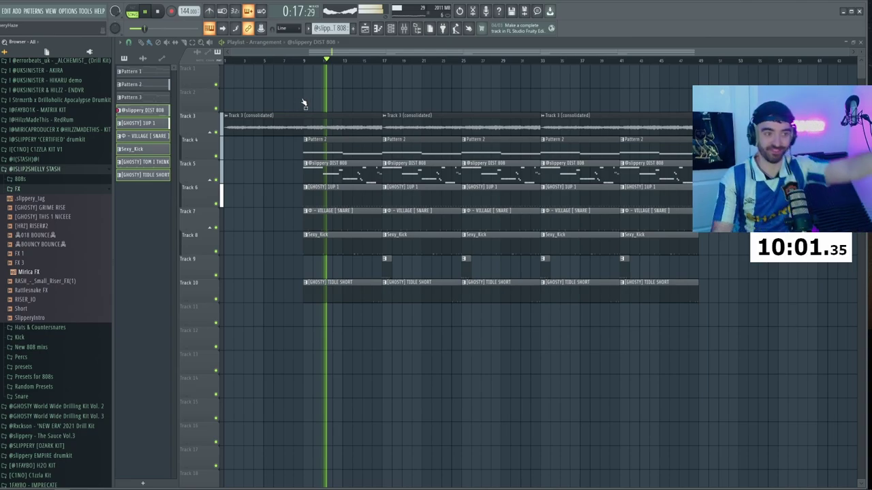
pyautogui.moveTo(304, 104); pyautogui.dragTo(298, 98)
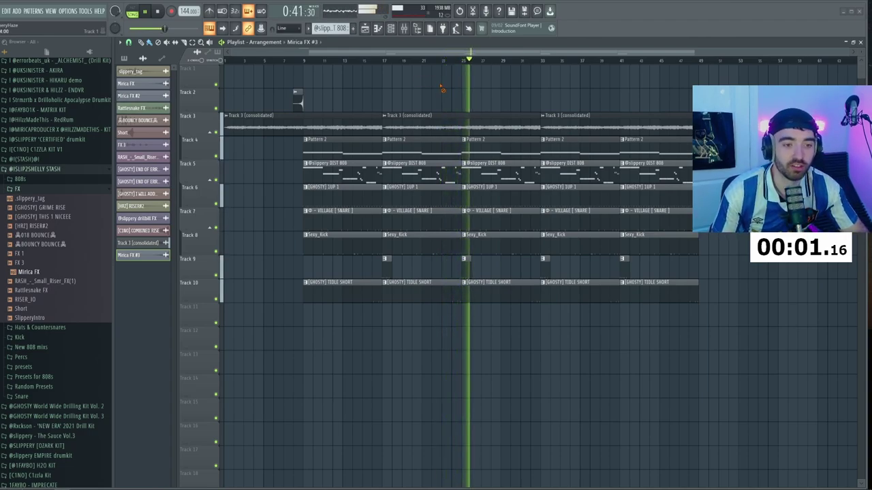
# - Stop playback, switch to Discord, enlarge its window to fill the screen, and set the shared stream's volume to 200%
pyautogui.press('space')
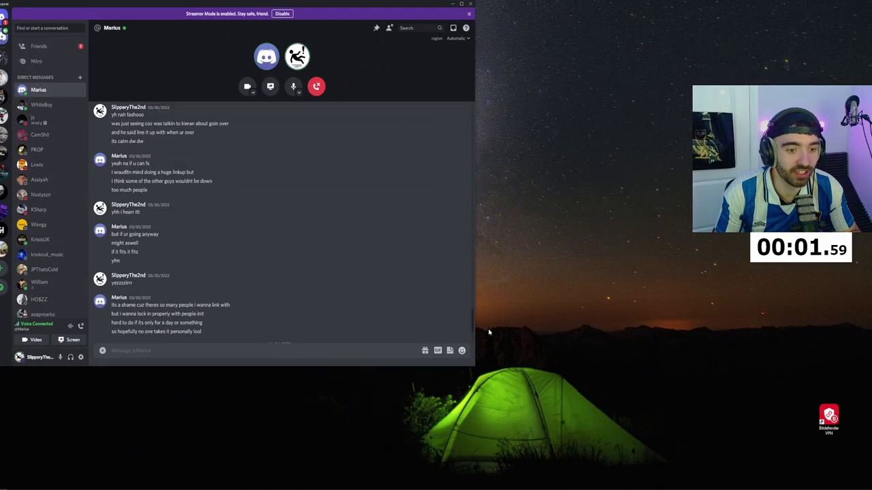
pyautogui.moveTo(473, 364); pyautogui.dragTo(869, 487)
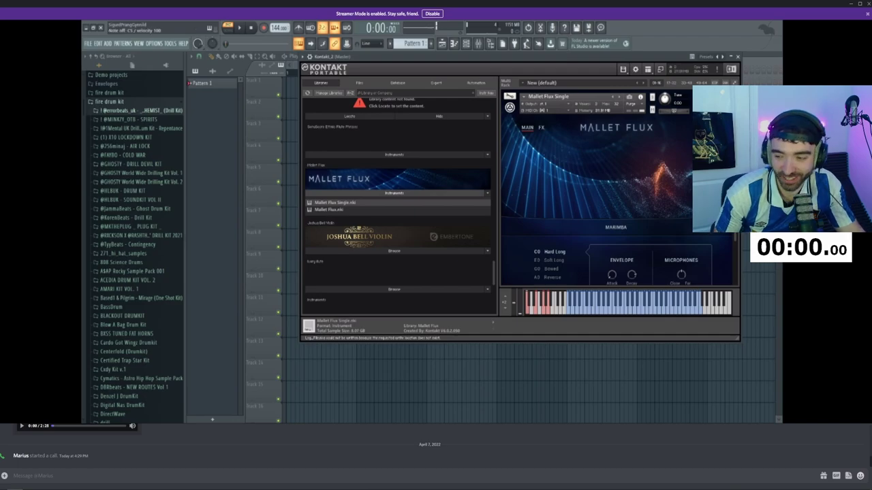
pyautogui.click(310, 56)
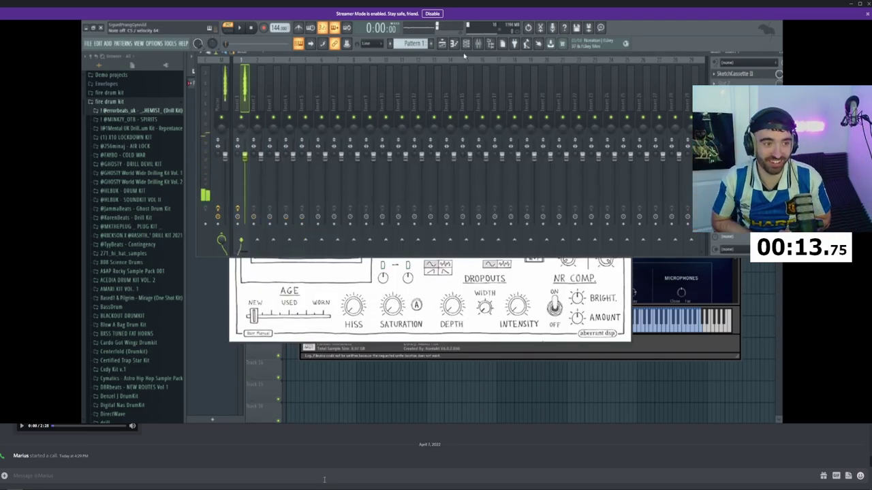
pyautogui.moveTo(397, 267)
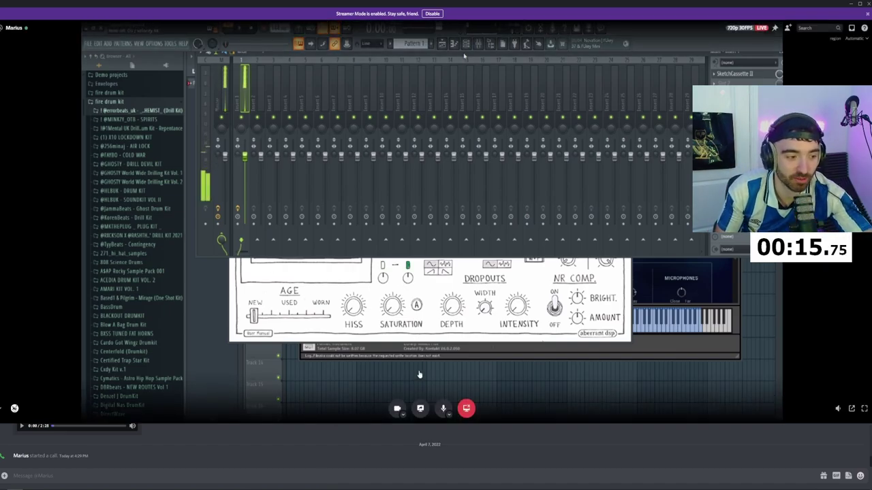
pyautogui.rightClick(384, 223)
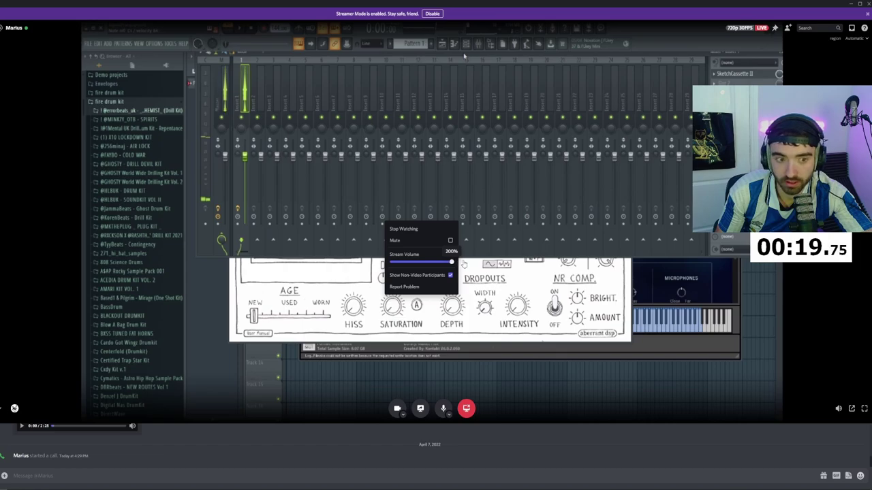
pyautogui.click(462, 265)
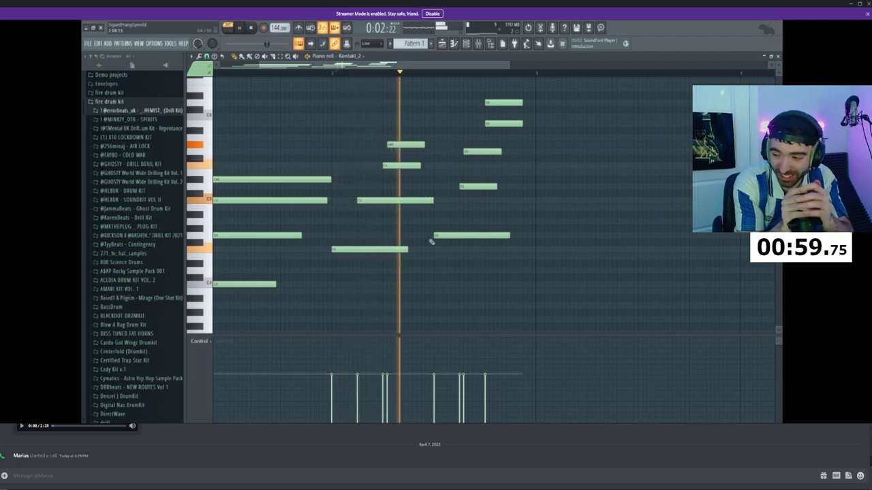
# - Search Omnisphere's patch browser for piano and load the LA Custom C7 - Cinematic patch
pyautogui.moveTo(547, 171)
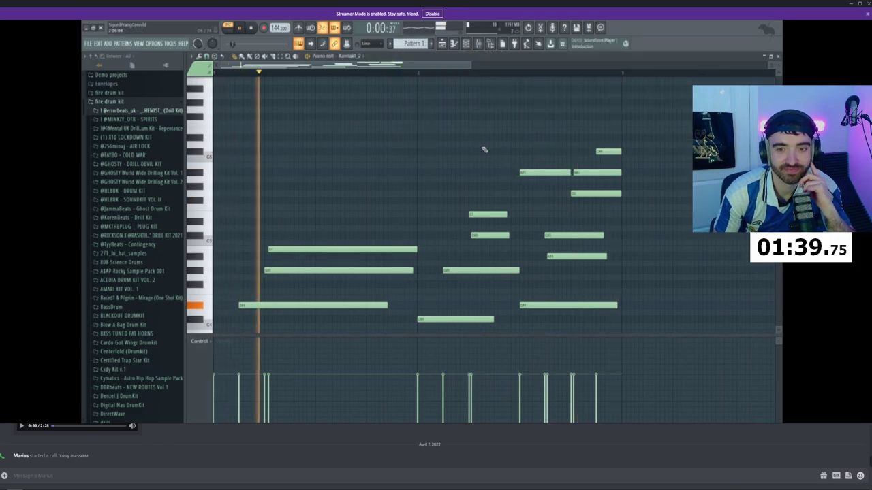
pyautogui.press('space')
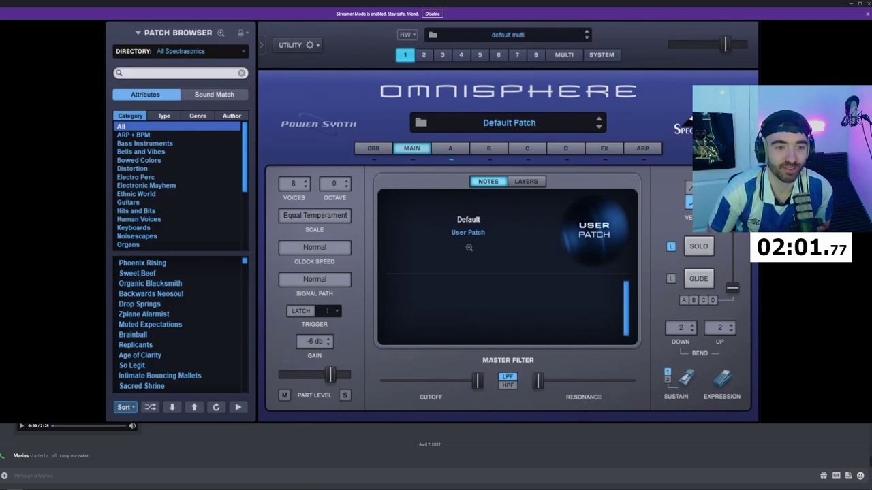
pyautogui.click(179, 73)
pyautogui.write('piano')
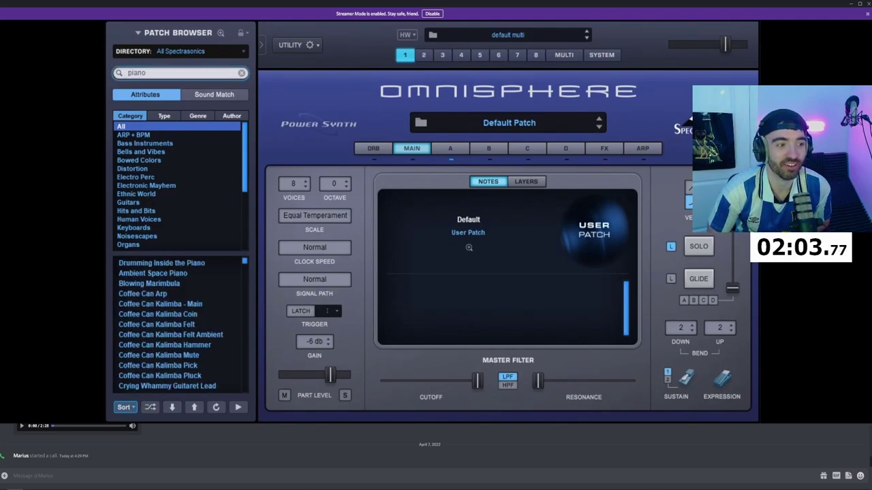
pyautogui.scroll(-15, 181, 323)
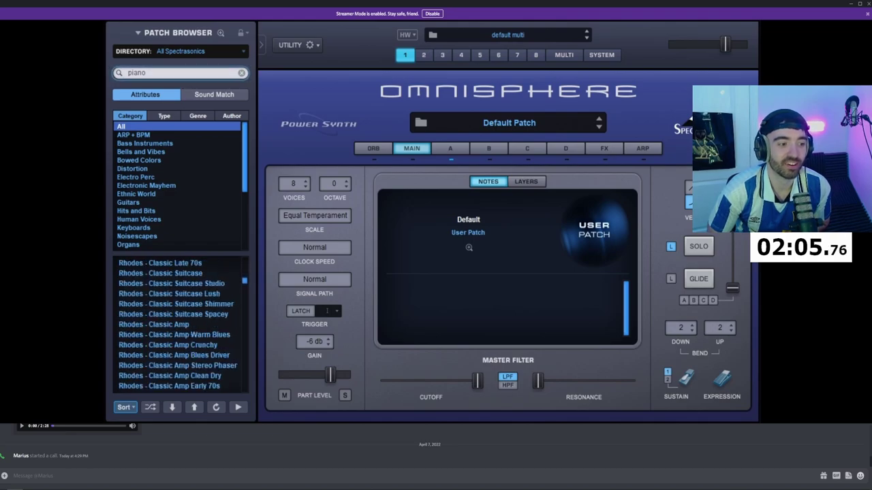
pyautogui.scroll(15, 181, 324)
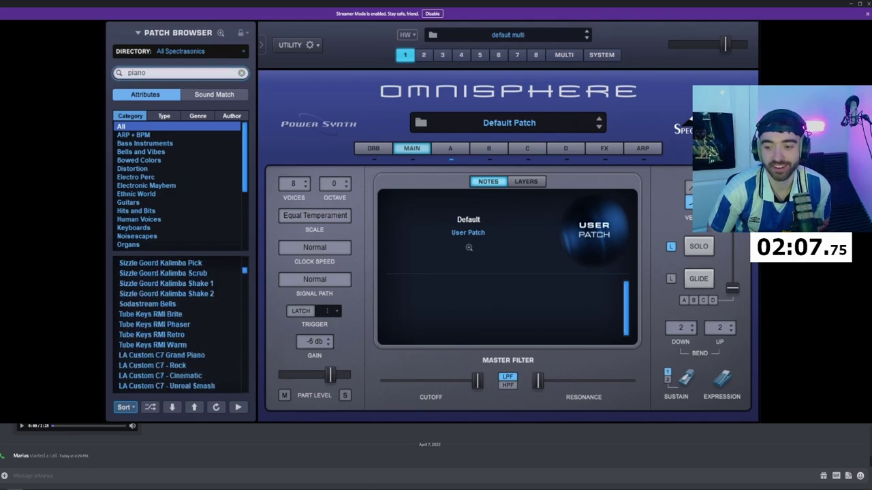
pyautogui.click(171, 356)
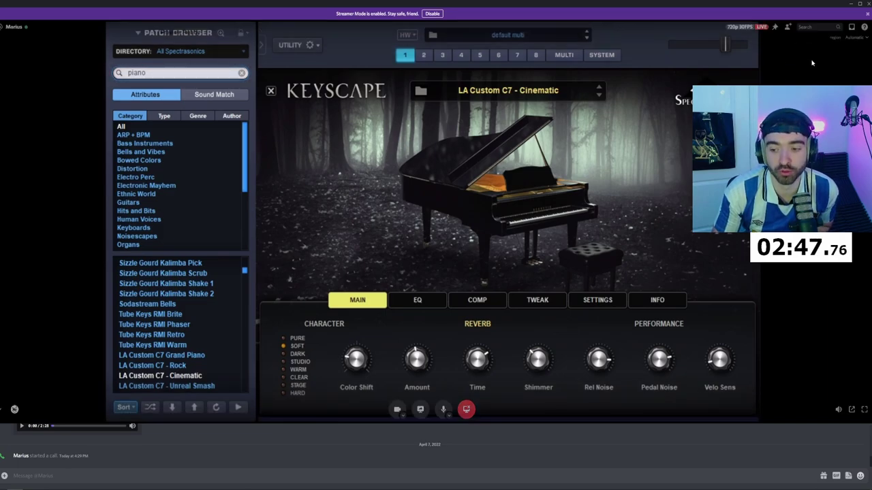
pyautogui.moveTo(722, 82)
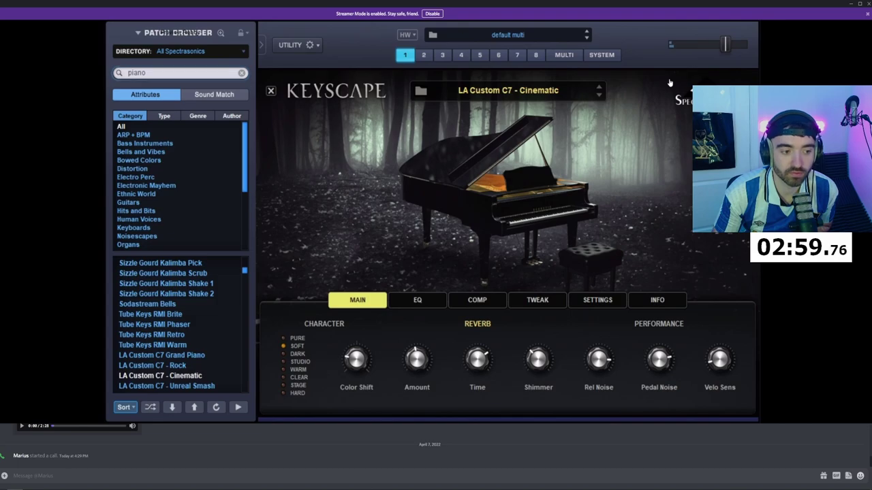
pyautogui.moveTo(647, 291)
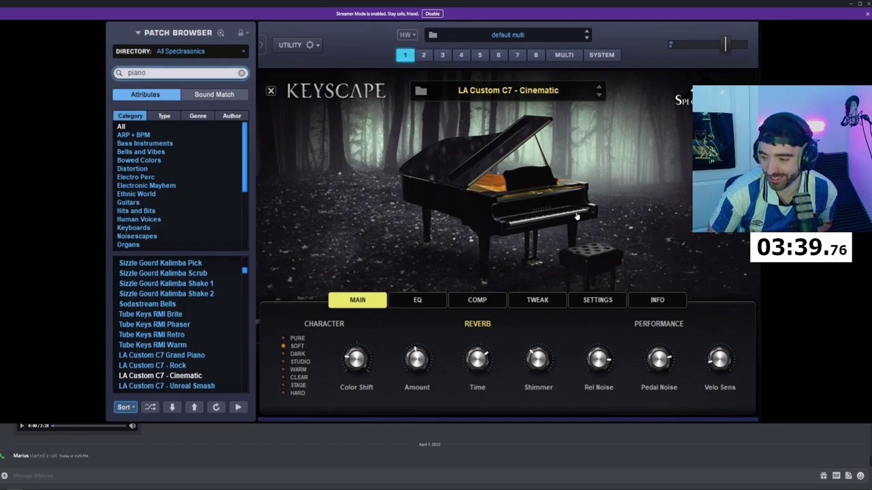
pyautogui.moveTo(584, 212)
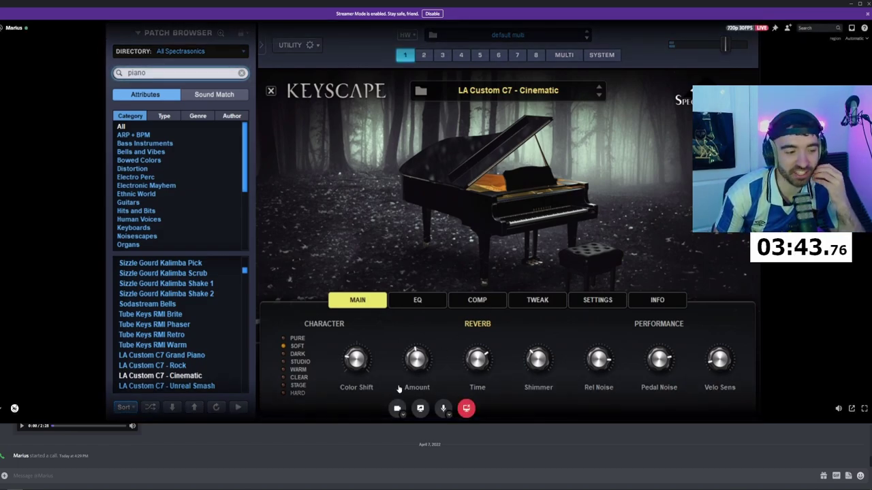
pyautogui.moveTo(364, 221)
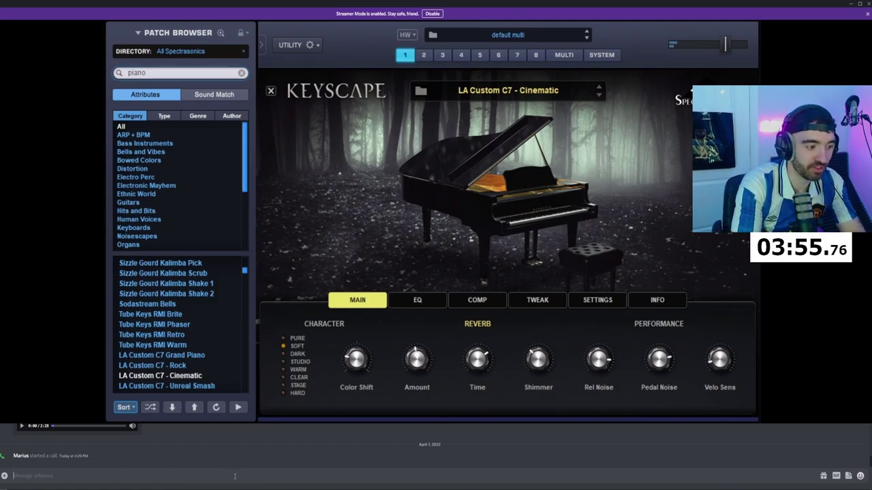
# - Send the chat messages "yo ur omnisphere is just blocking the full screen :/" and "calm" in the direct conversation
pyautogui.write('yo ur omnisphere is just block')
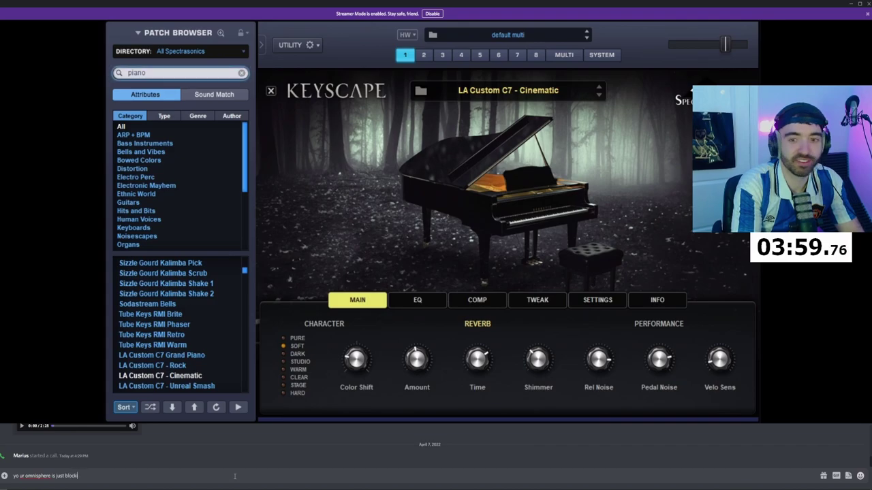
pyautogui.write('ing the full screen ')
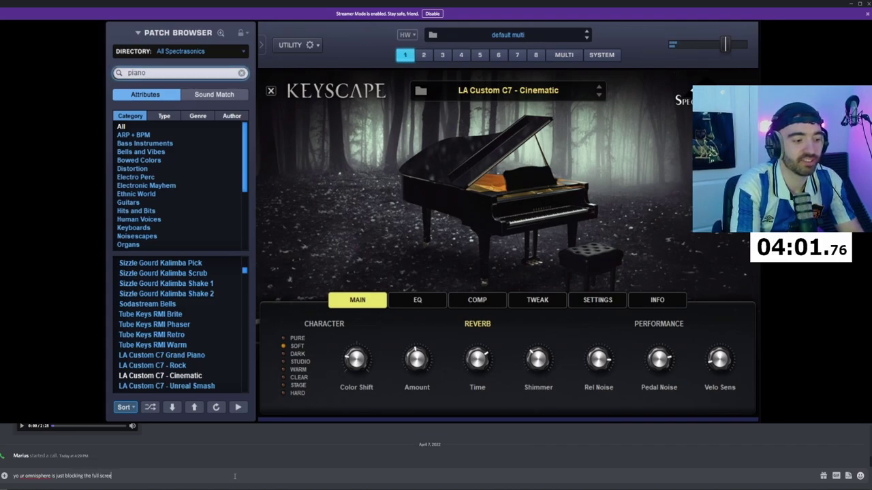
pyautogui.write(':/')
pyautogui.press('Return')
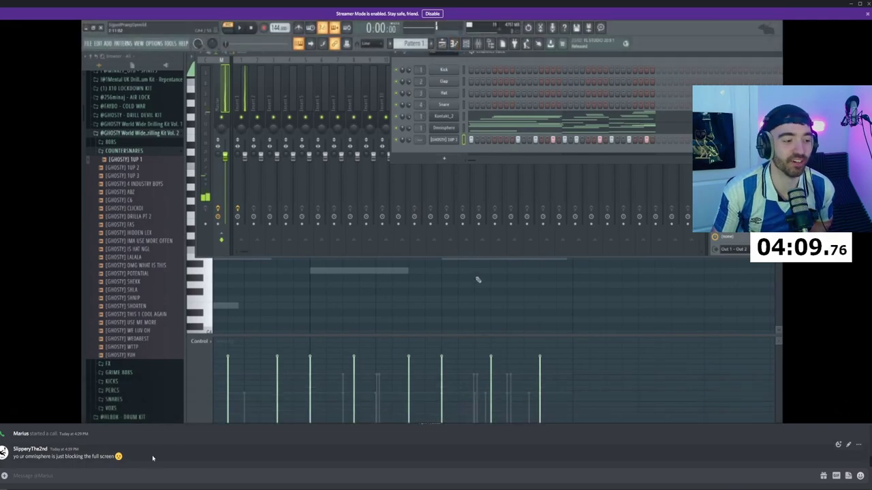
pyautogui.click(131, 477)
pyautogui.write('calm')
pyautogui.press('Return')
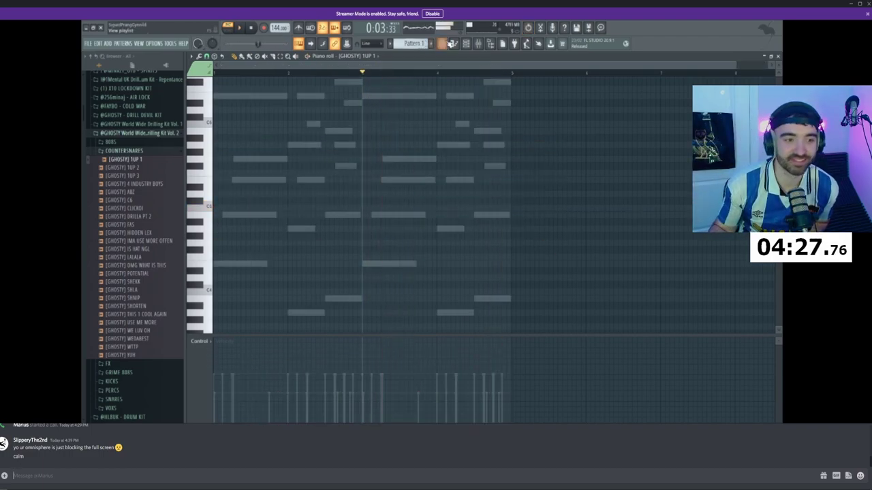
# - Browse the FZ sample folder, looking through its 808s and 18 FRESH 808s folders
pyautogui.moveTo(611, 249)
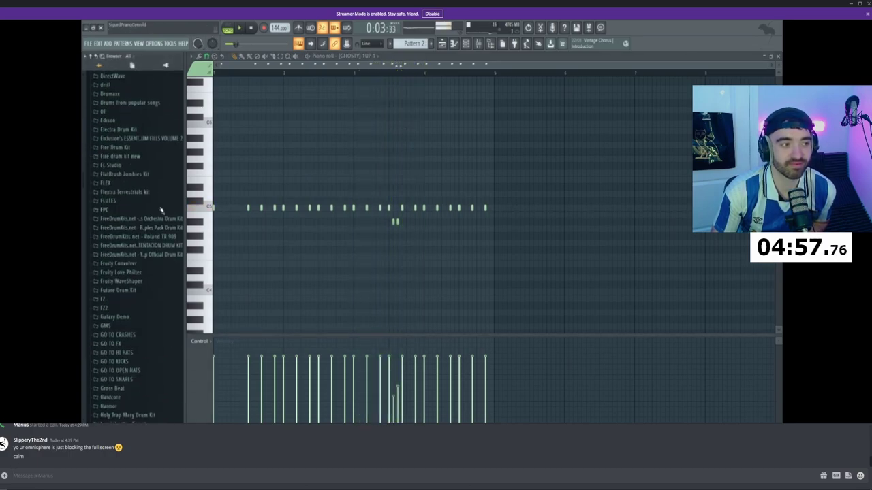
pyautogui.scroll(-1, 125, 240)
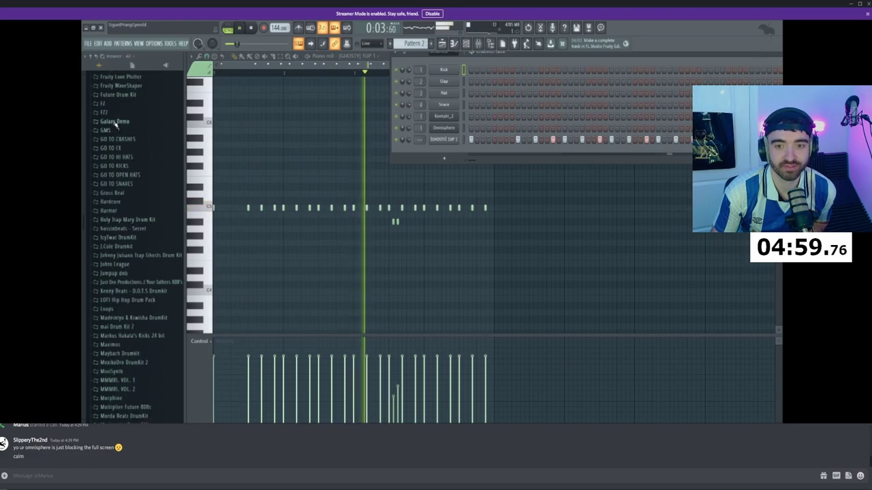
pyautogui.click(114, 104)
pyautogui.click(123, 109)
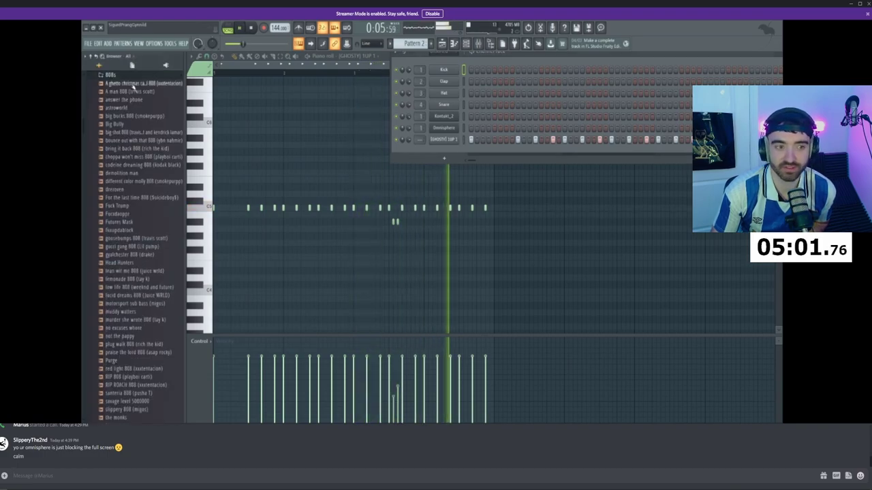
pyautogui.scroll(2, 129, 128)
pyautogui.press('space')
pyautogui.click(135, 114)
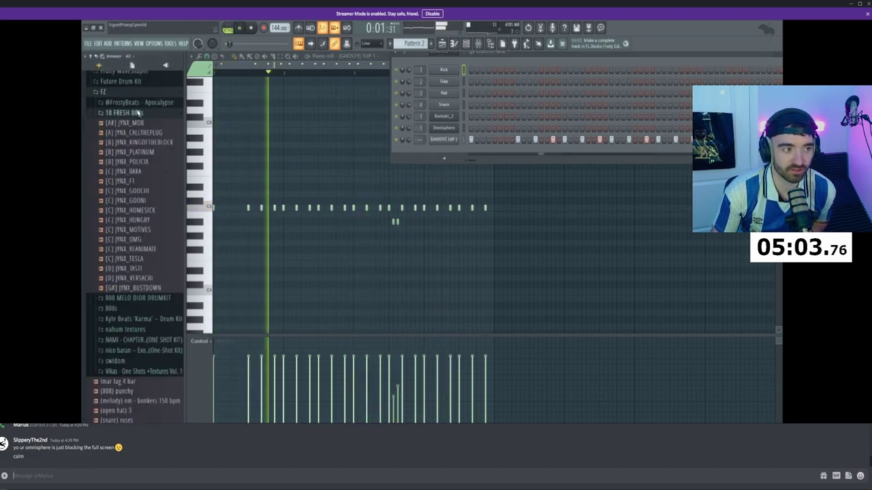
# - Find the kick samples in the 808 MELO DIOR DRUMKIT folder and add KICK 1 MELO as a new channel
pyautogui.click(135, 266)
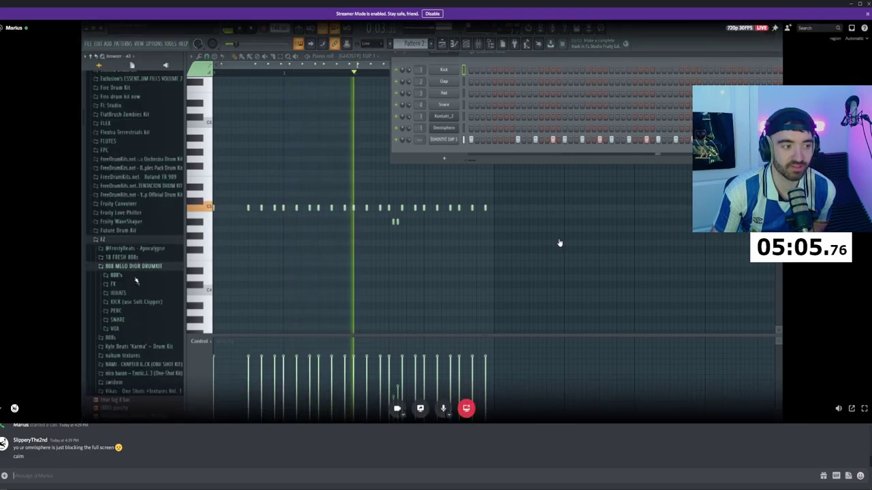
pyautogui.click(136, 276)
pyautogui.press('space')
pyautogui.click(121, 275)
pyautogui.click(133, 302)
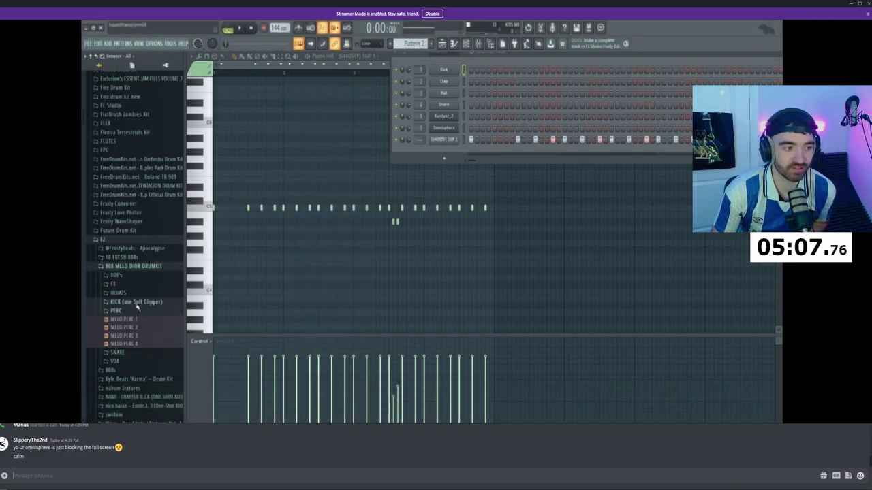
pyautogui.moveTo(137, 313); pyautogui.dragTo(441, 151)
pyautogui.press('space')
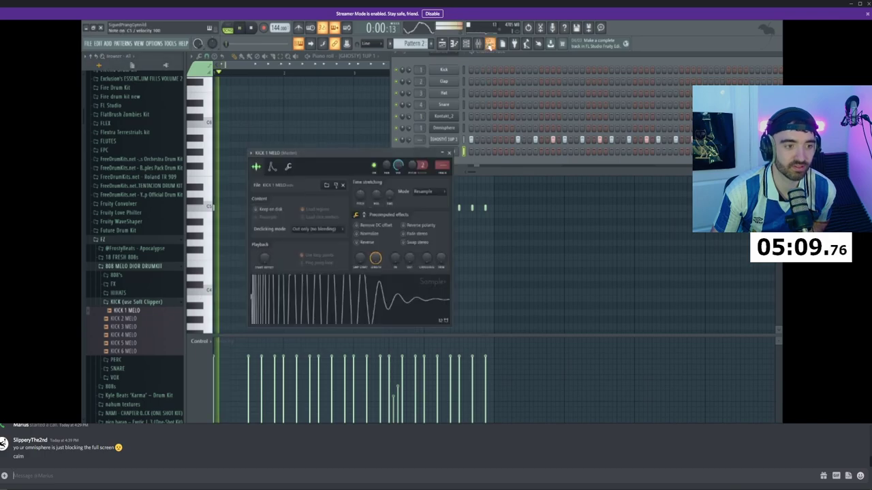
# - Open Fruity Limiter on the Master mixer track, and bring up the piano roll for the KICK 1 MELO channel
pyautogui.press('F9')
pyautogui.press('space')
pyautogui.click(737, 157)
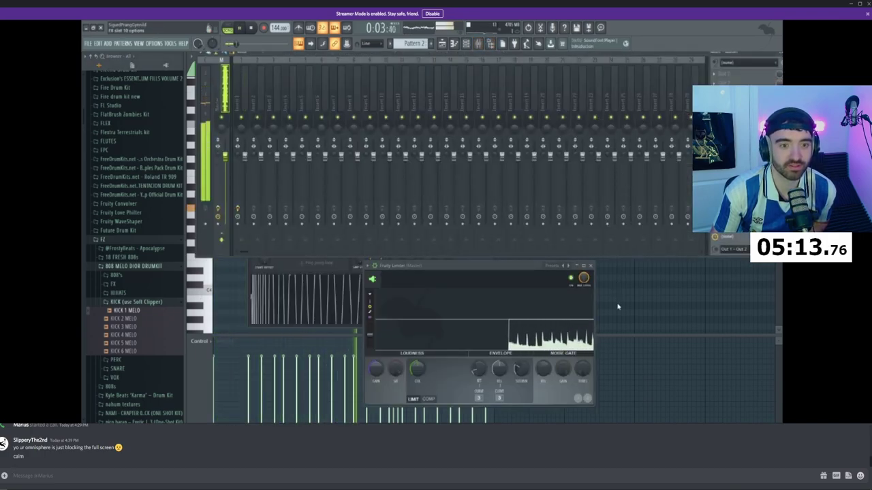
pyautogui.click(467, 43)
pyautogui.press('F7')
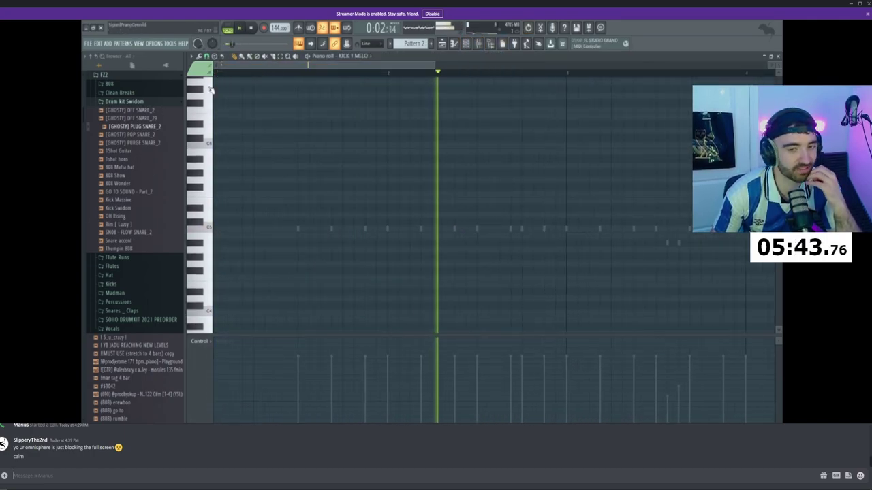
pyautogui.moveTo(690, 257)
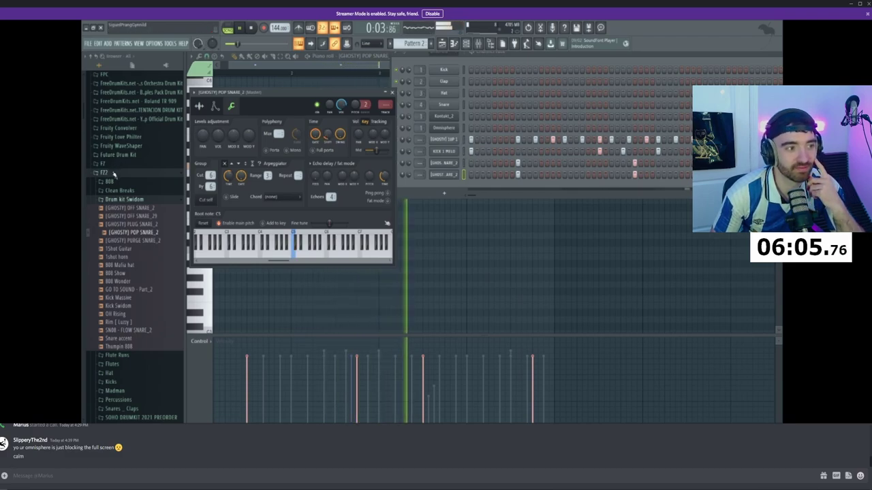
pyautogui.moveTo(634, 261)
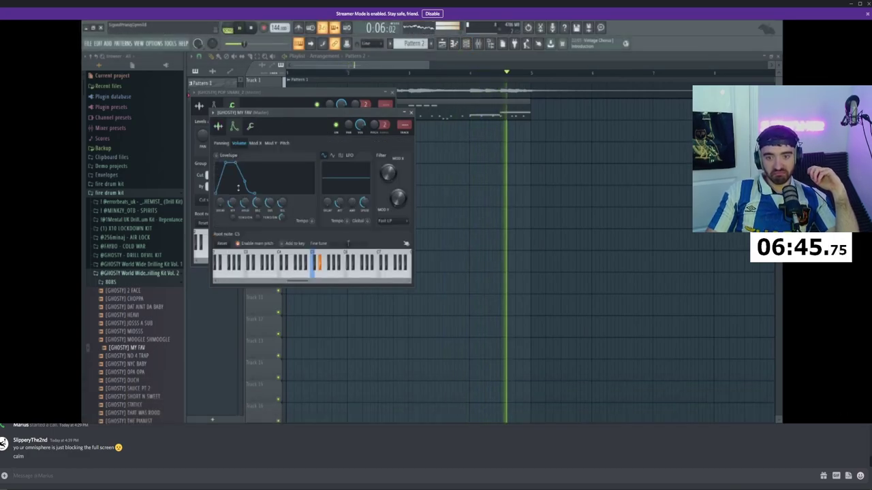
pyautogui.moveTo(641, 293)
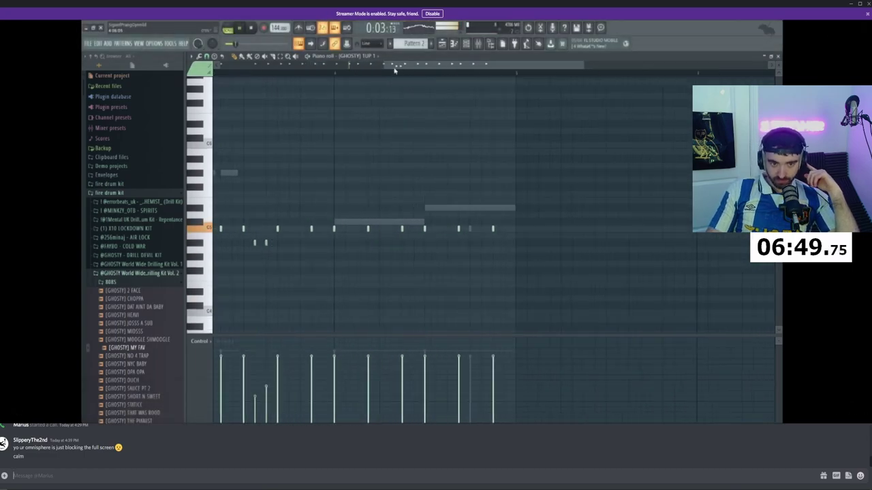
pyautogui.moveTo(574, 348)
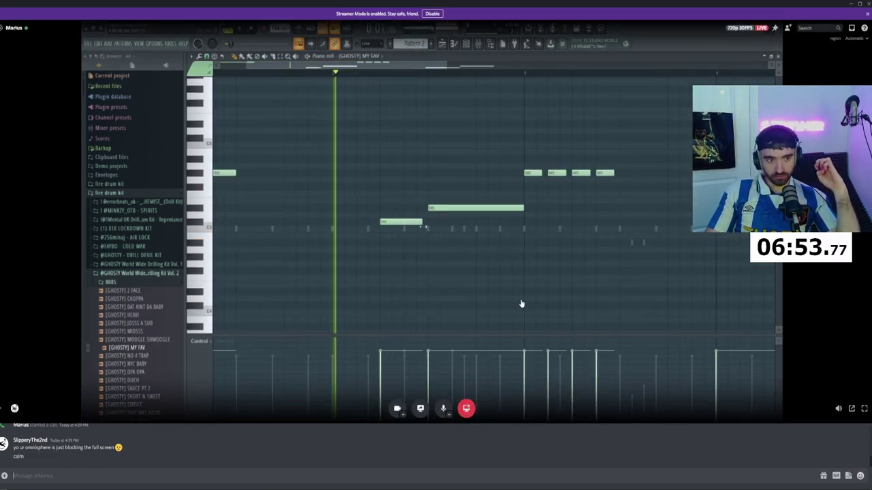
pyautogui.moveTo(574, 239)
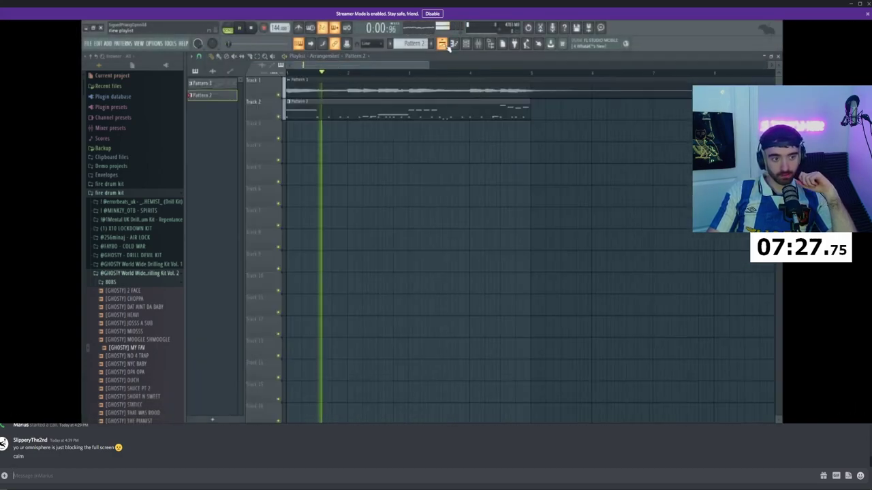
pyautogui.moveTo(626, 247)
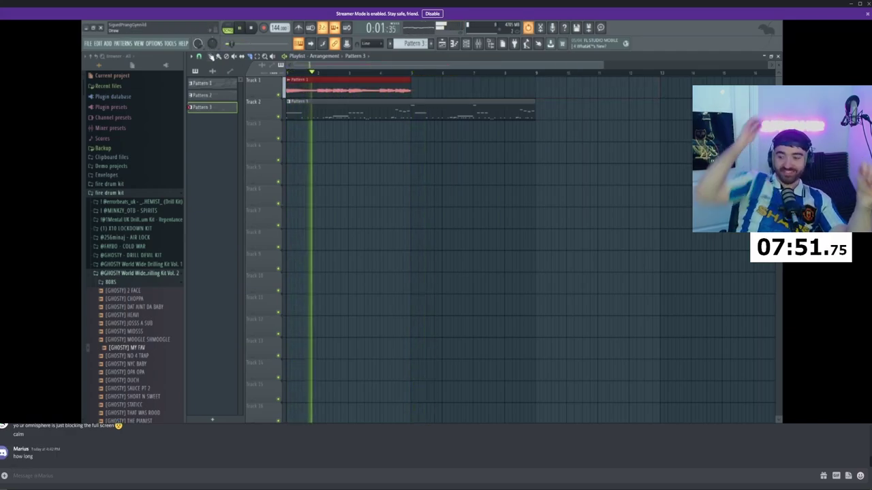
# - Send the chat message "2mins" in the direct conversation
pyautogui.write('2')
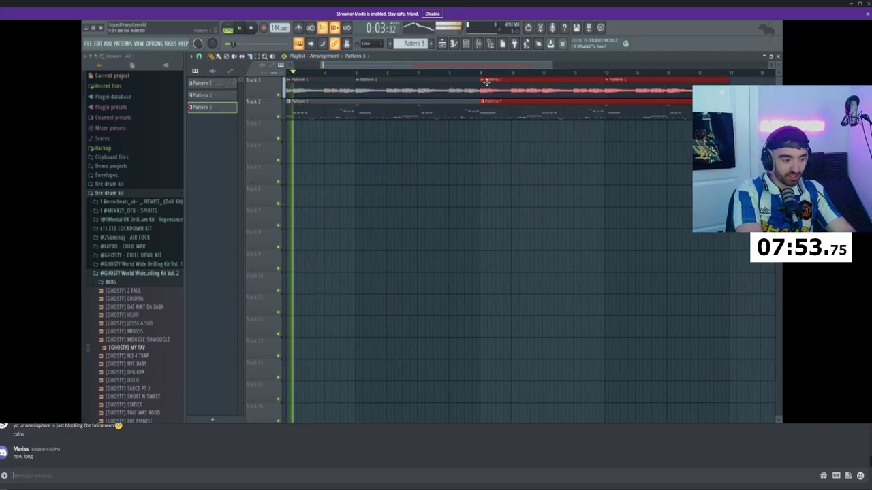
pyautogui.moveTo(658, 292)
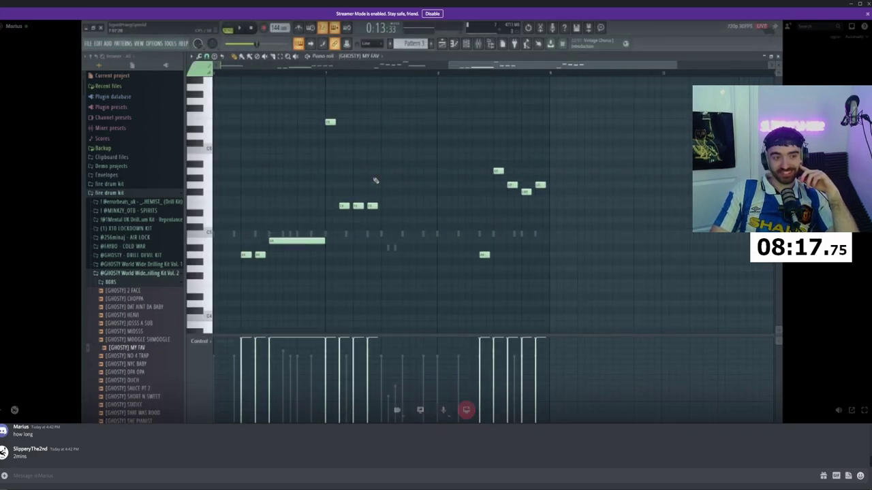
# - Bring up the playlist and open the Pattern 1 audio clip's channel settings at its pitch control
pyautogui.click(444, 44)
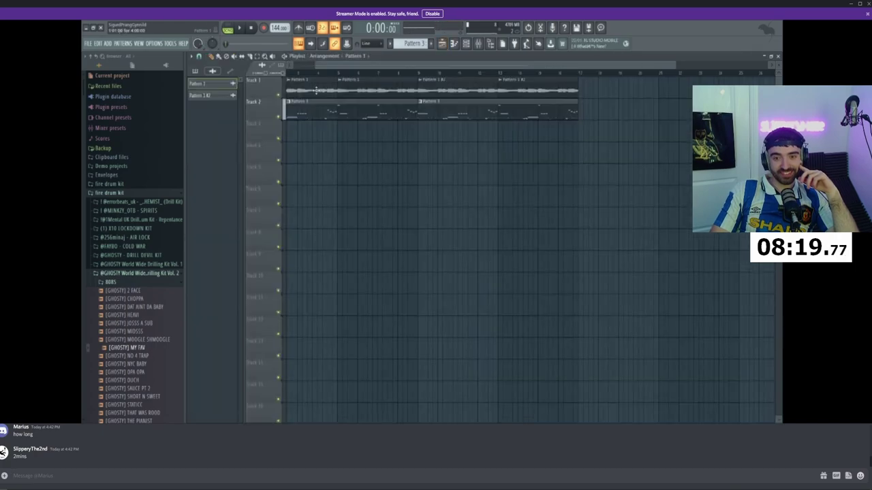
pyautogui.doubleClick(423, 90)
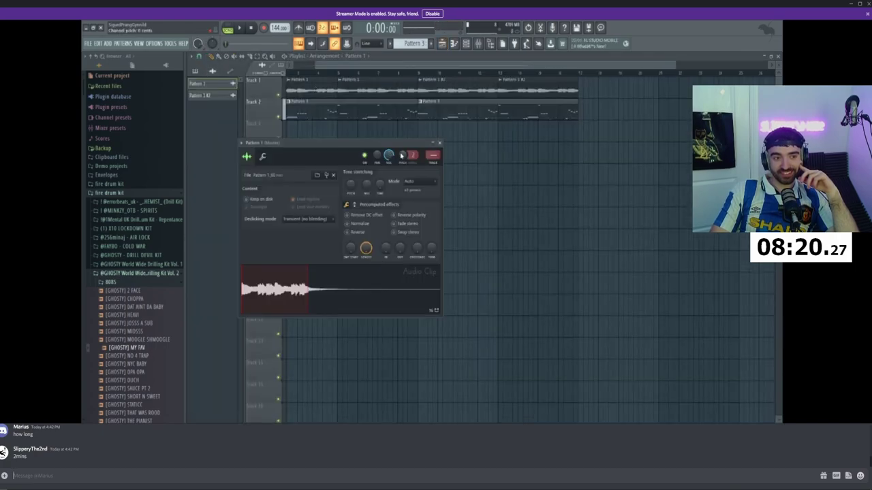
pyautogui.click(445, 92)
pyautogui.click(421, 123)
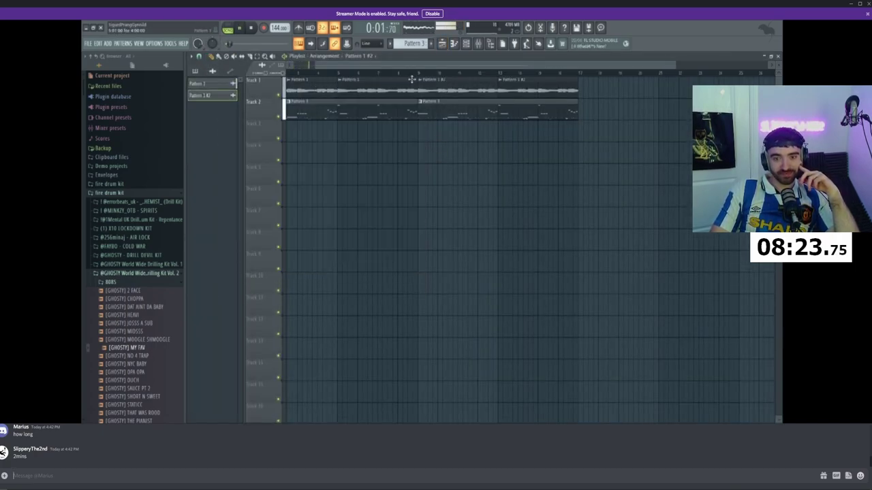
# - Duplicate the Track 1 audio clips and the Track 2 pattern clips so the arrangement repeats from bar 17
pyautogui.click(416, 73)
pyautogui.scroll(-1, 513, 127)
pyautogui.moveTo(523, 122); pyautogui.dragTo(289, 105)
pyautogui.hotkey('ctrl', 'b')
pyautogui.moveTo(555, 94); pyautogui.dragTo(232, 81)
pyautogui.hotkey('ctrl', 'b')
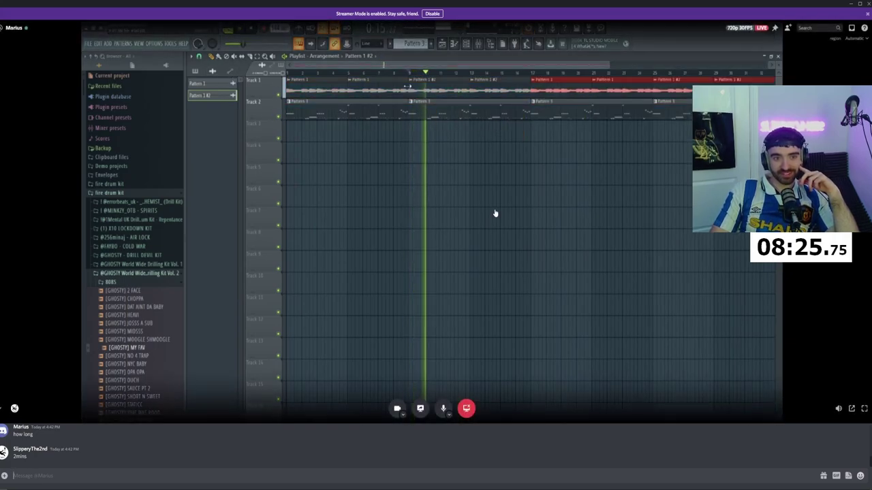
# - Make the Pattern 3 clip at bar 9 on Track 2 a unique pattern and toggle playback
pyautogui.click(411, 101)
pyautogui.click(433, 150)
pyautogui.press('space')
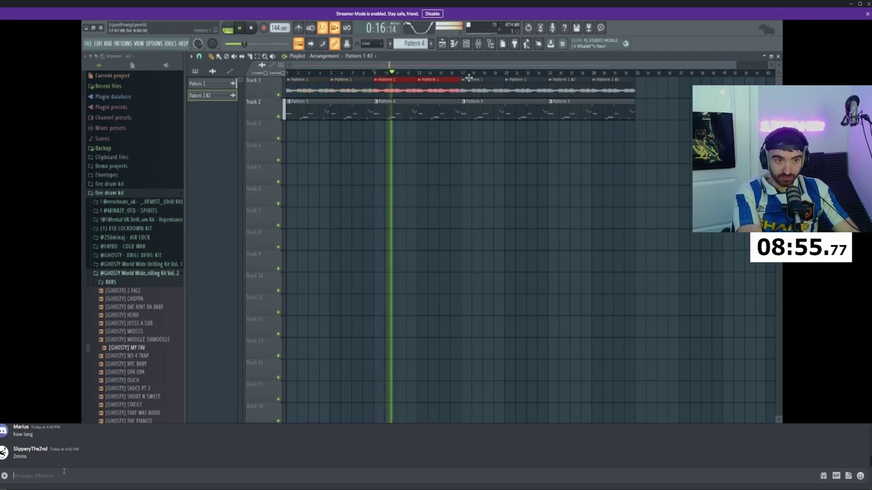
# - Send the chat message "1min left" in the direct conversation
pyautogui.write('1min left')
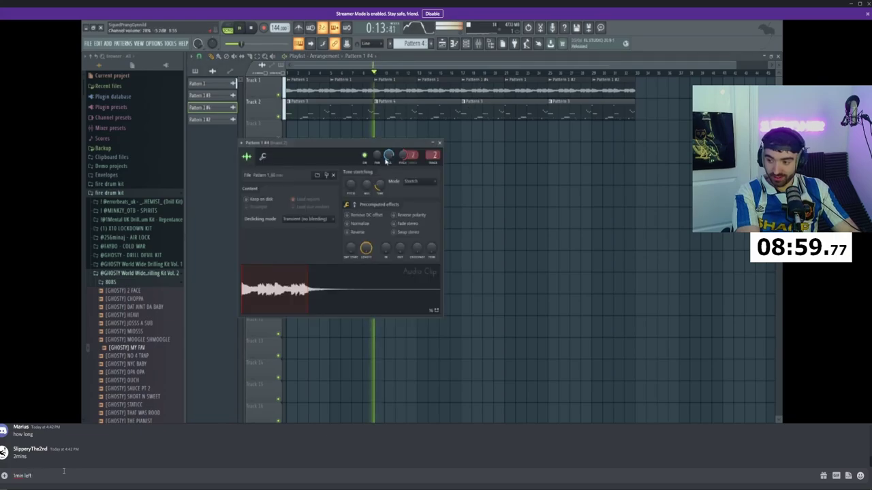
pyautogui.press('Return')
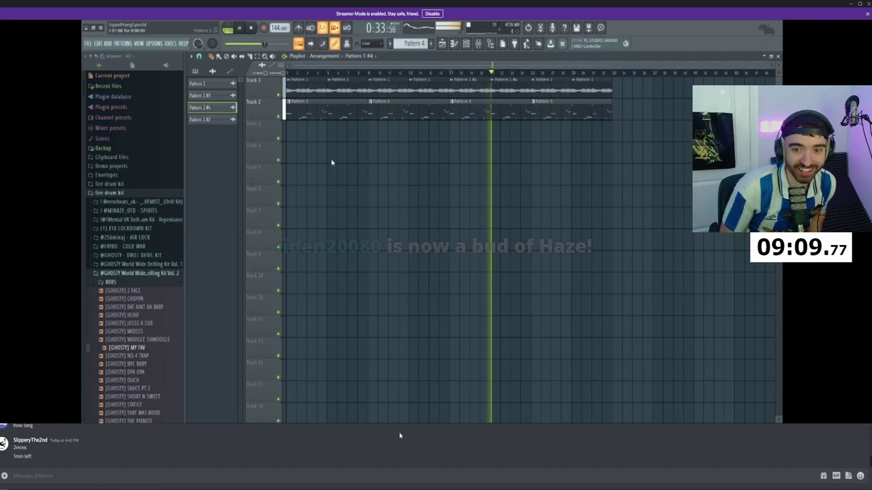
# - Send a countdown from 10 to 1 in the direct conversation, each number as its own message
pyautogui.moveTo(479, 374)
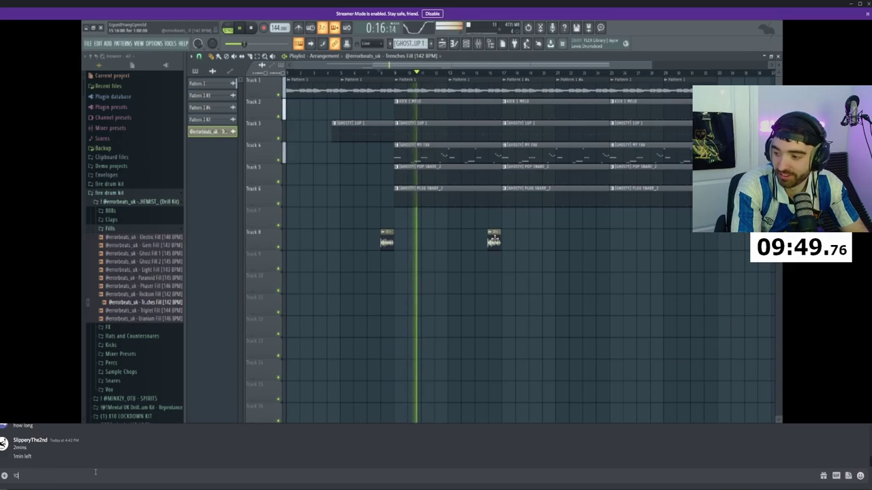
pyautogui.write('10')
pyautogui.press('Return')
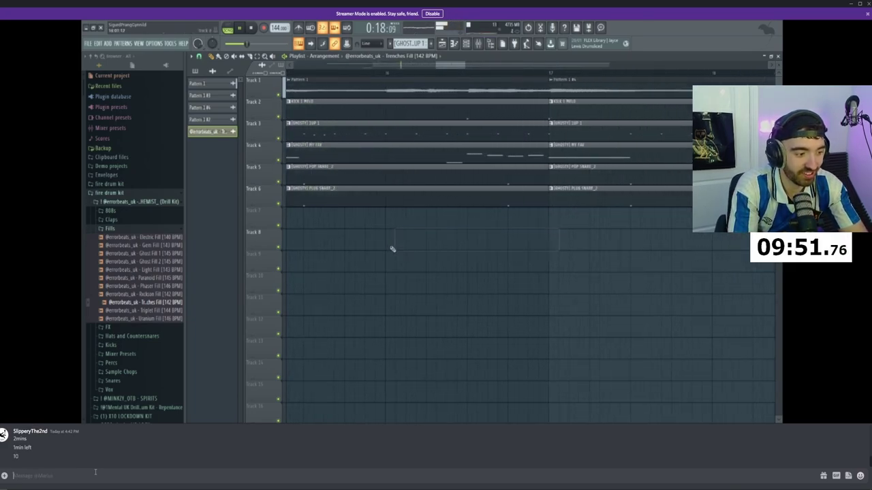
pyautogui.write('9')
pyautogui.press('Return')
pyautogui.write('8 7')
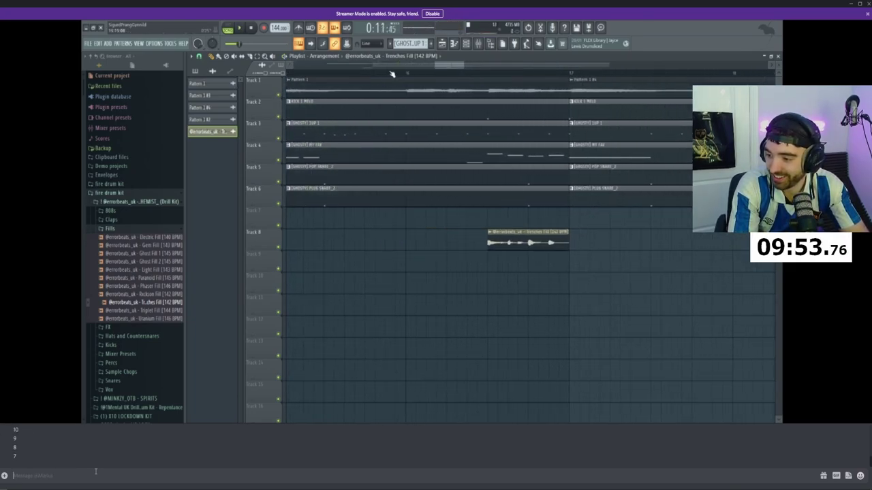
pyautogui.press('Return')
pyautogui.write('6')
pyautogui.press('Return')
pyautogui.write('4')
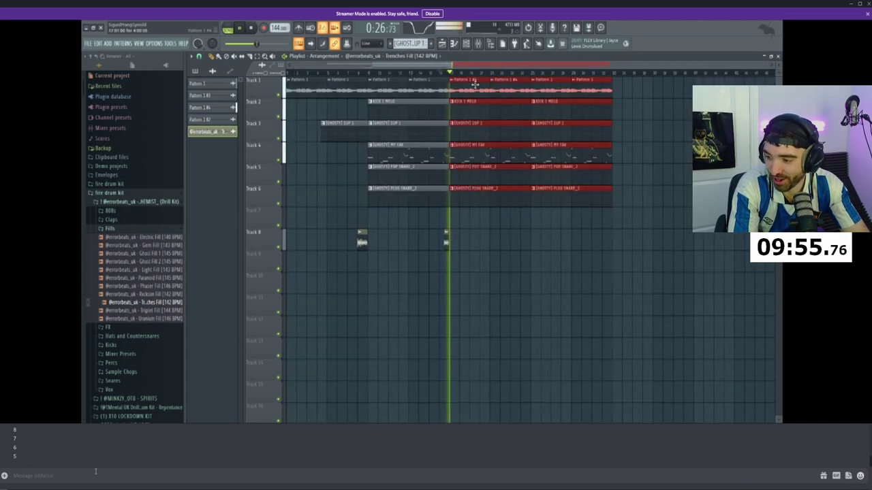
pyautogui.press('Return')
pyautogui.write('3')
pyautogui.press('Return')
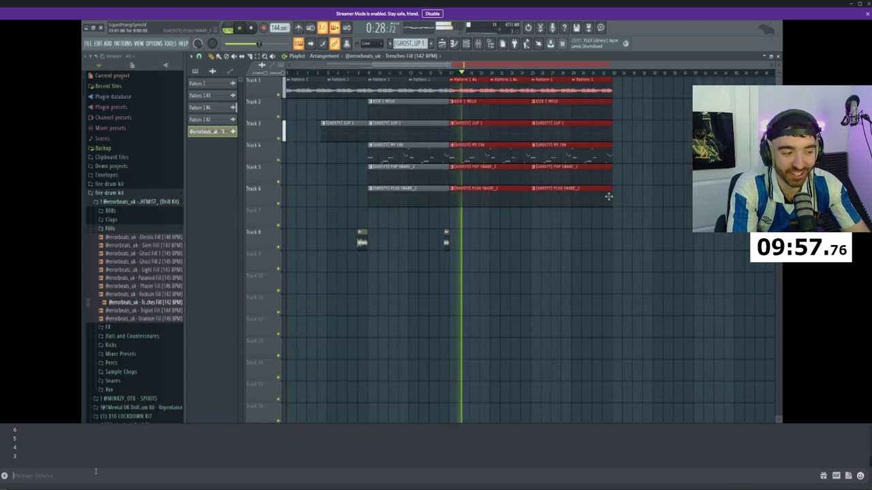
pyautogui.write('2')
pyautogui.press('Return')
pyautogui.write('1')
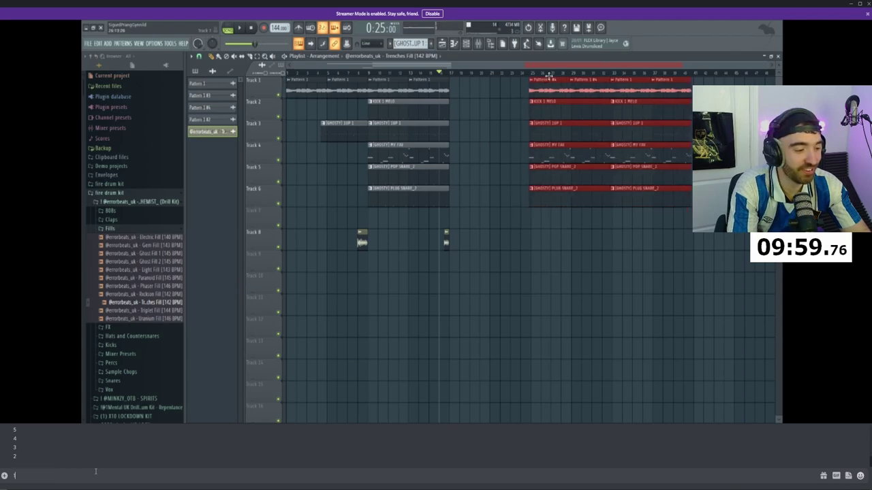
pyautogui.press('Return')
# - Write a closing chat message beginning with "FINIT" in the direct conversation
pyautogui.write('Finit')
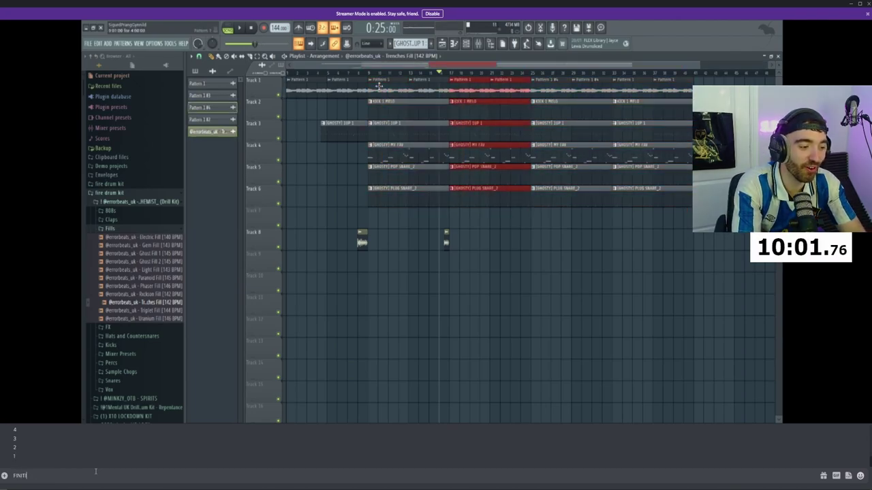